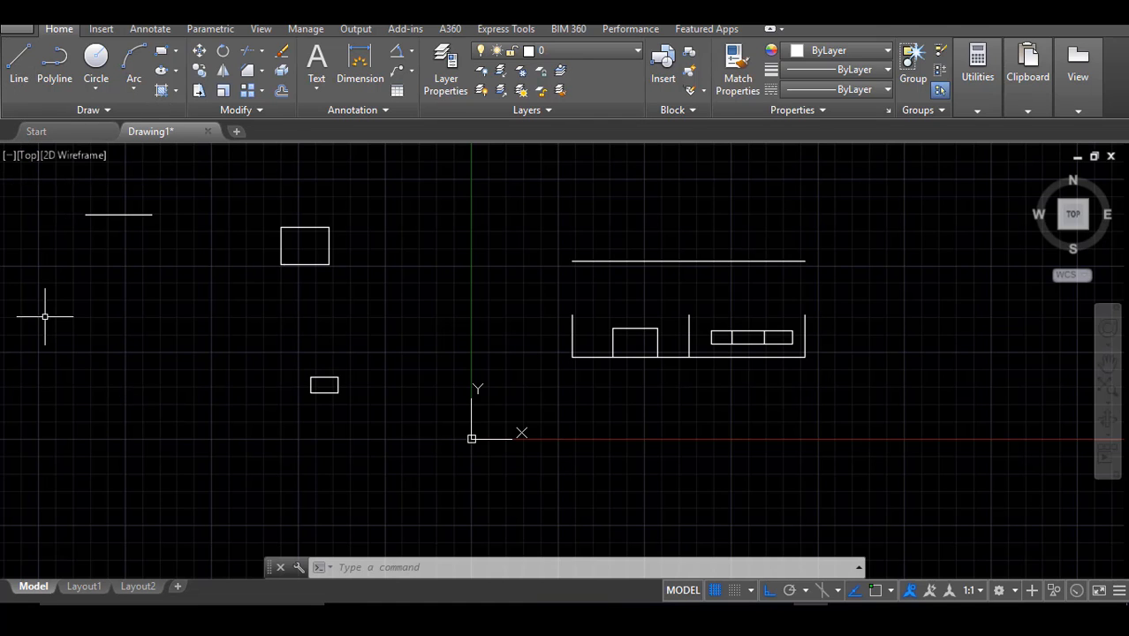
# - Draw a horizontal line above the existing short line, making it longer than that line
pyautogui.write('l')
pyautogui.press('Return')
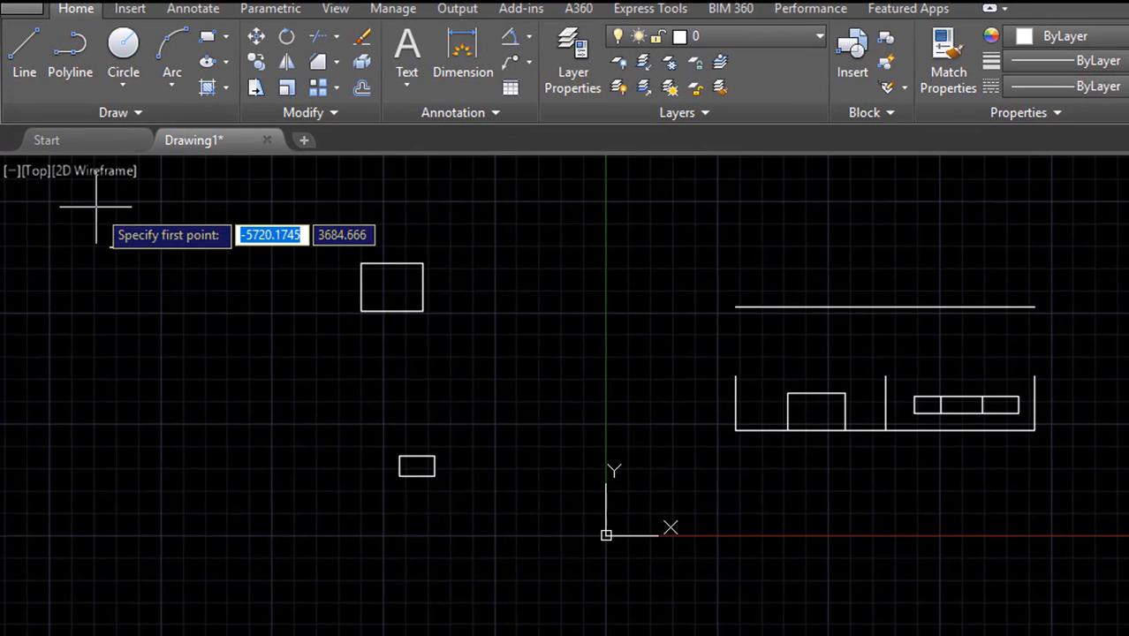
pyautogui.click(161, 196)
pyautogui.click(226, 206)
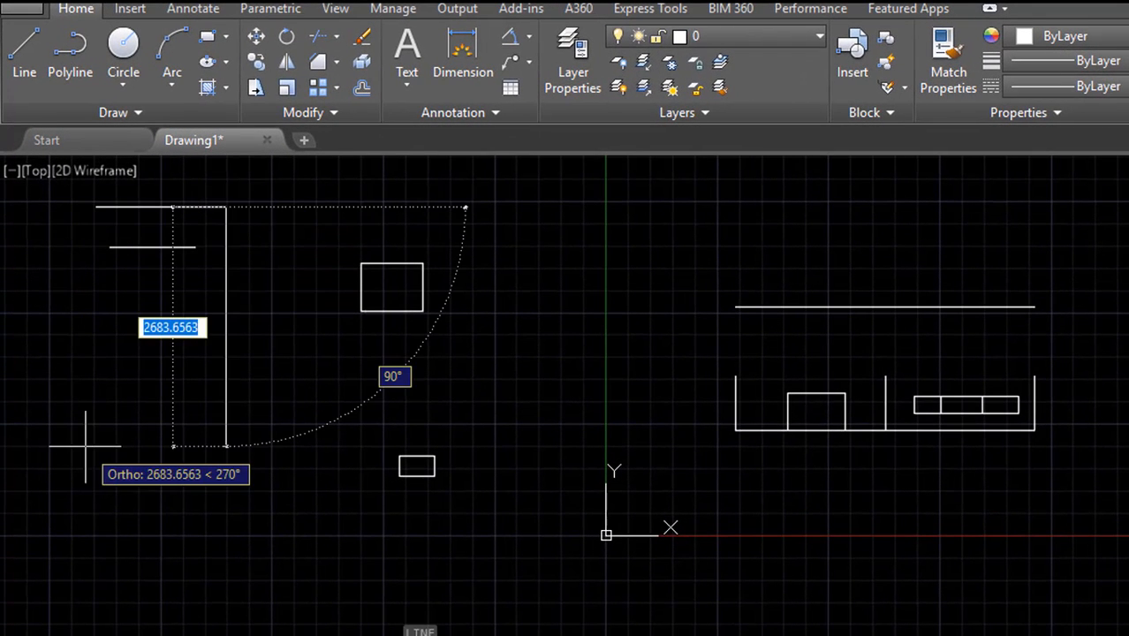
pyautogui.press('Return')
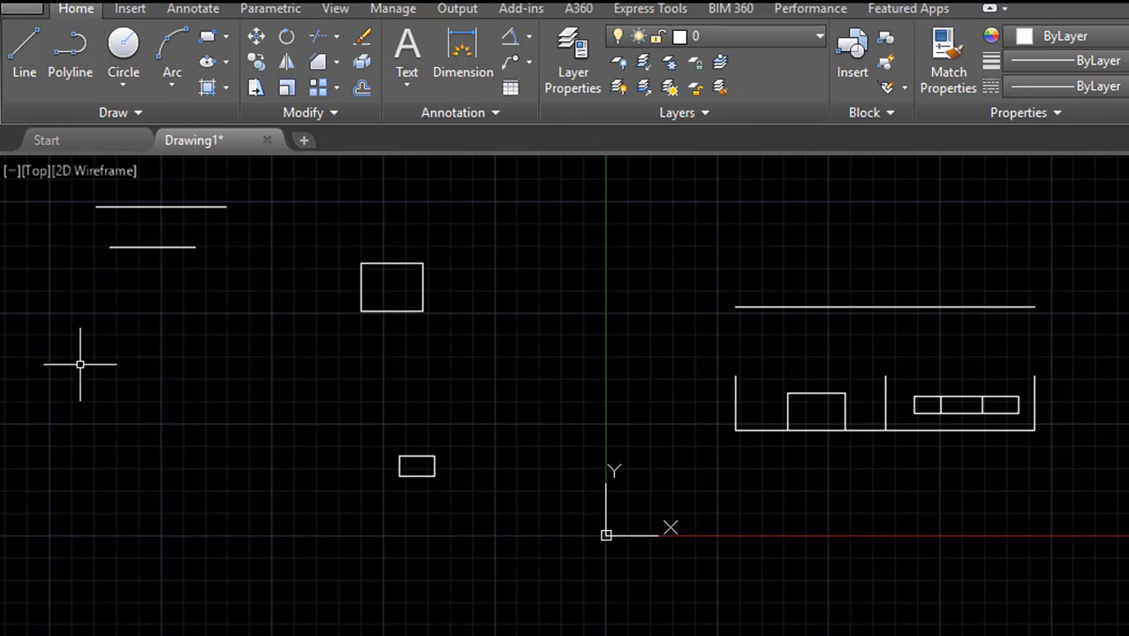
# - Draw a five-segment stepped polyline below the two horizontal lines, starting with a downward segment about 942 units long, and check that it selects as one object
pyautogui.write('pl')
pyautogui.press('Return')
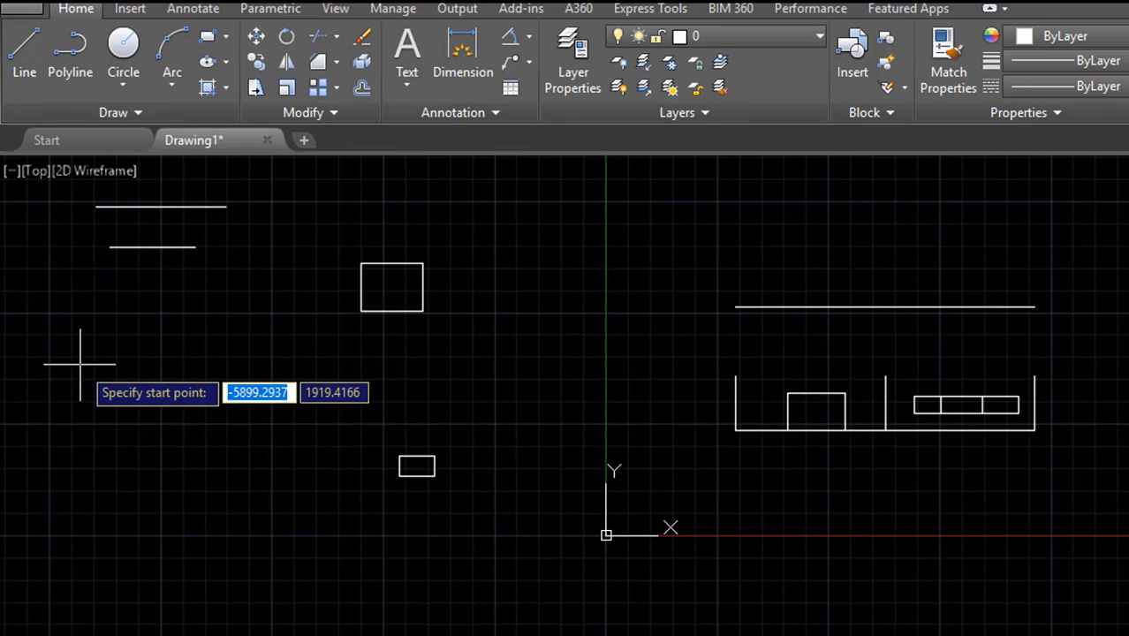
pyautogui.click(57, 305)
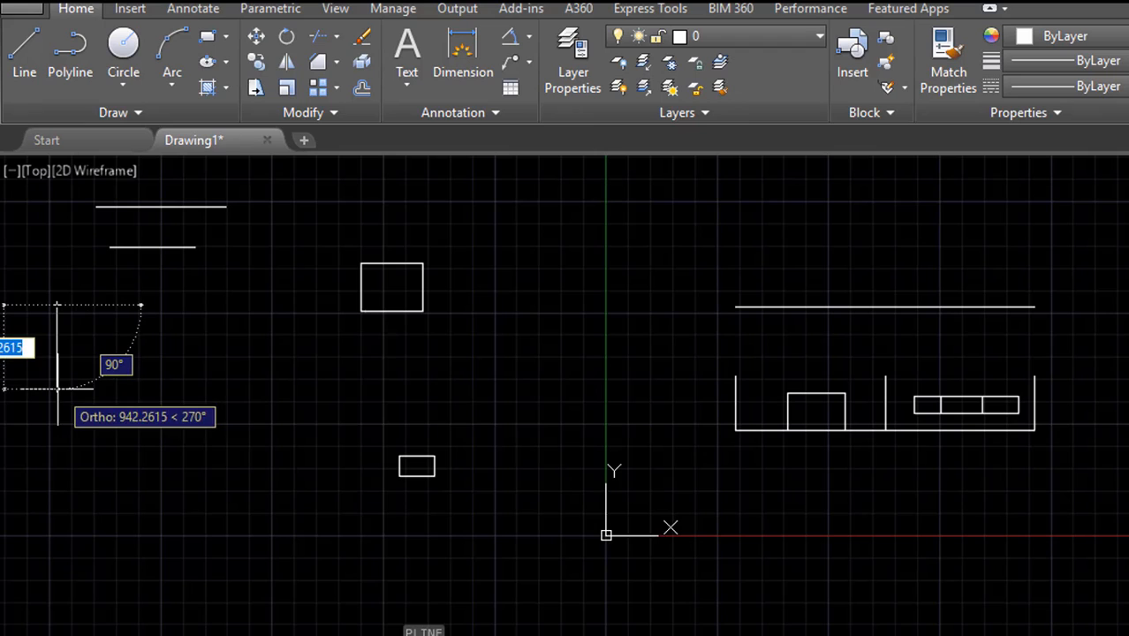
pyautogui.click(56, 390)
pyautogui.click(175, 392)
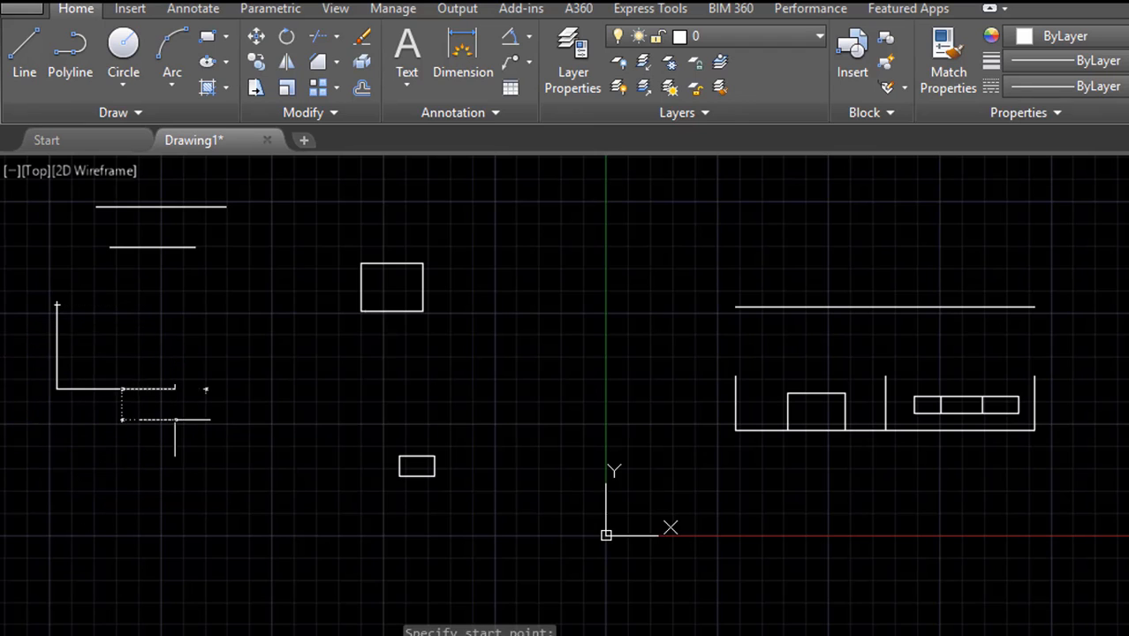
pyautogui.click(175, 494)
pyautogui.click(98, 494)
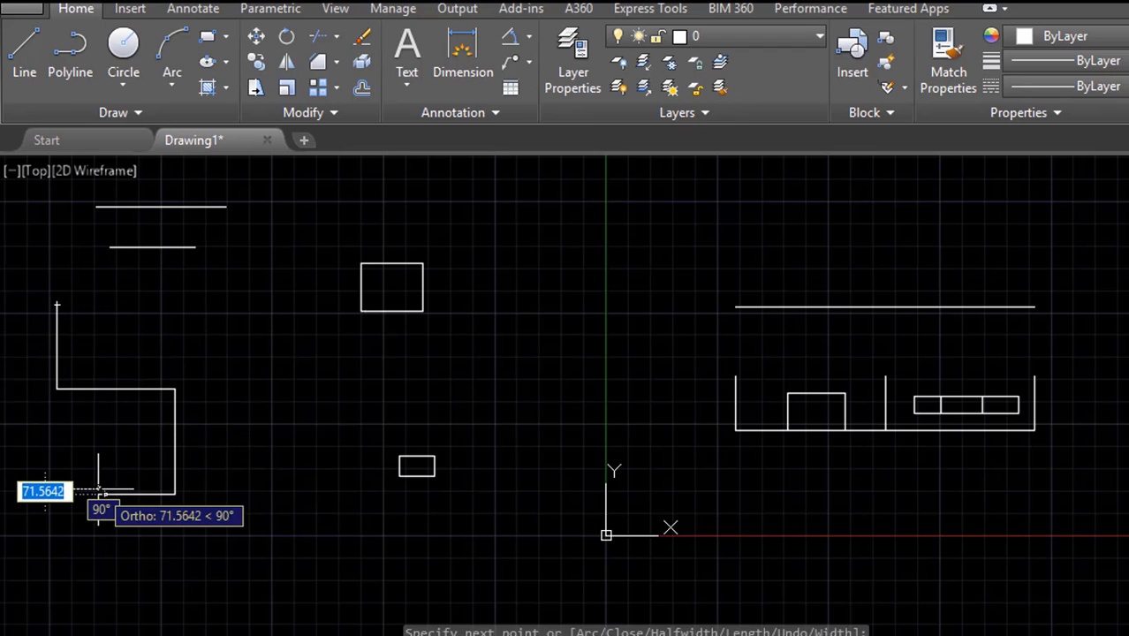
pyautogui.click(108, 573)
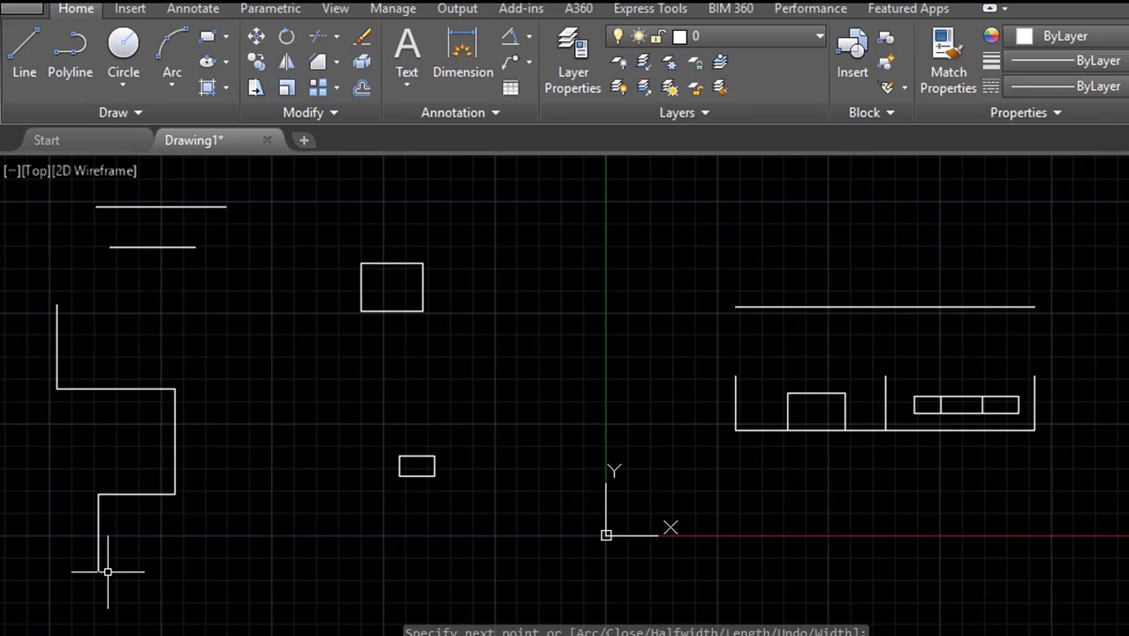
pyautogui.press('Return')
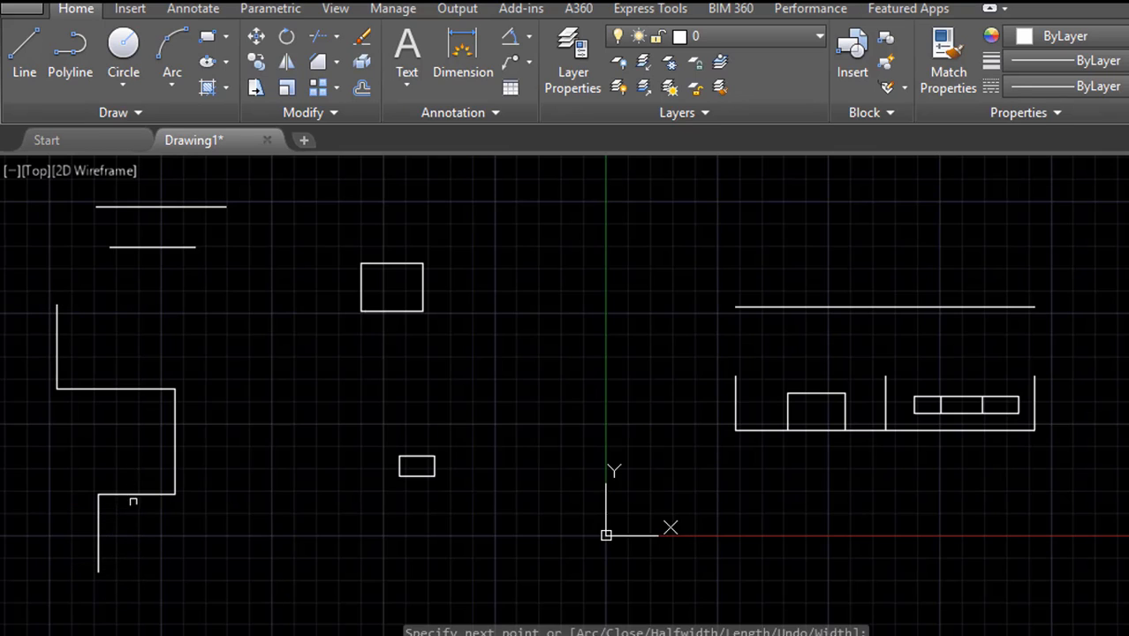
pyautogui.click(137, 494)
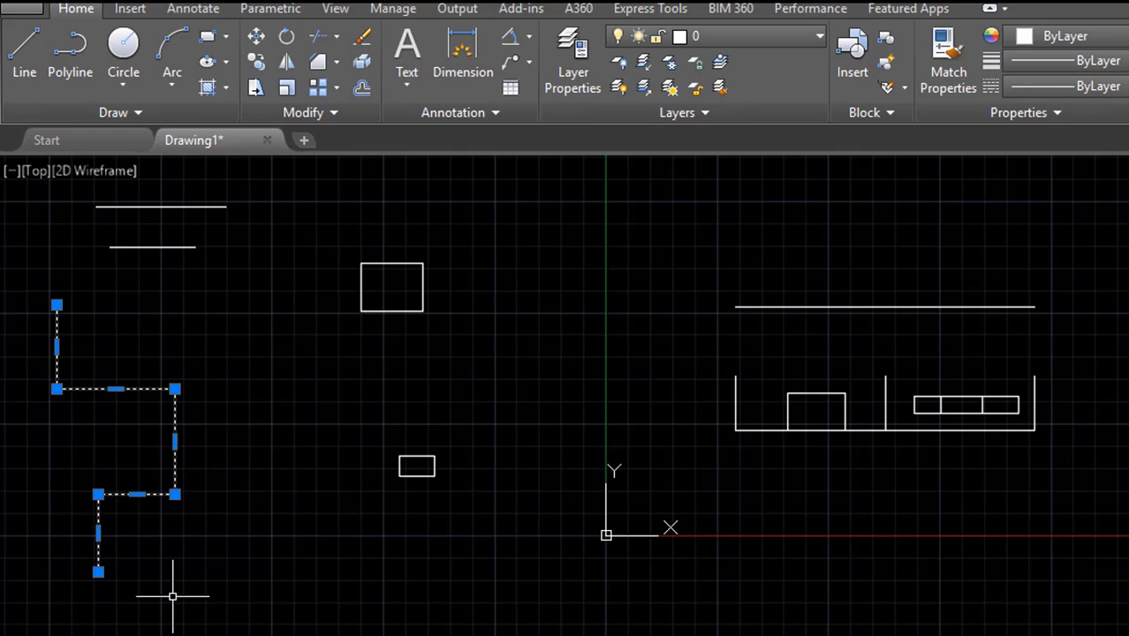
pyautogui.press('Escape')
# - Draw a similar stepped shape from five separate line segments between the polyline and the rectangles
pyautogui.click(37, 56)
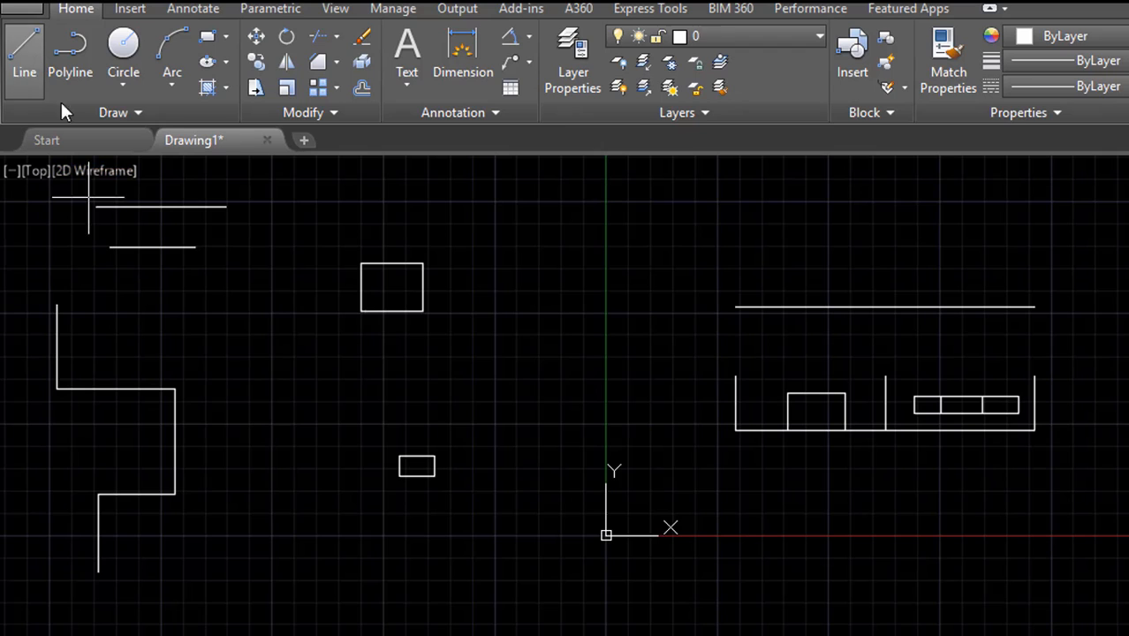
pyautogui.click(245, 278)
pyautogui.click(243, 386)
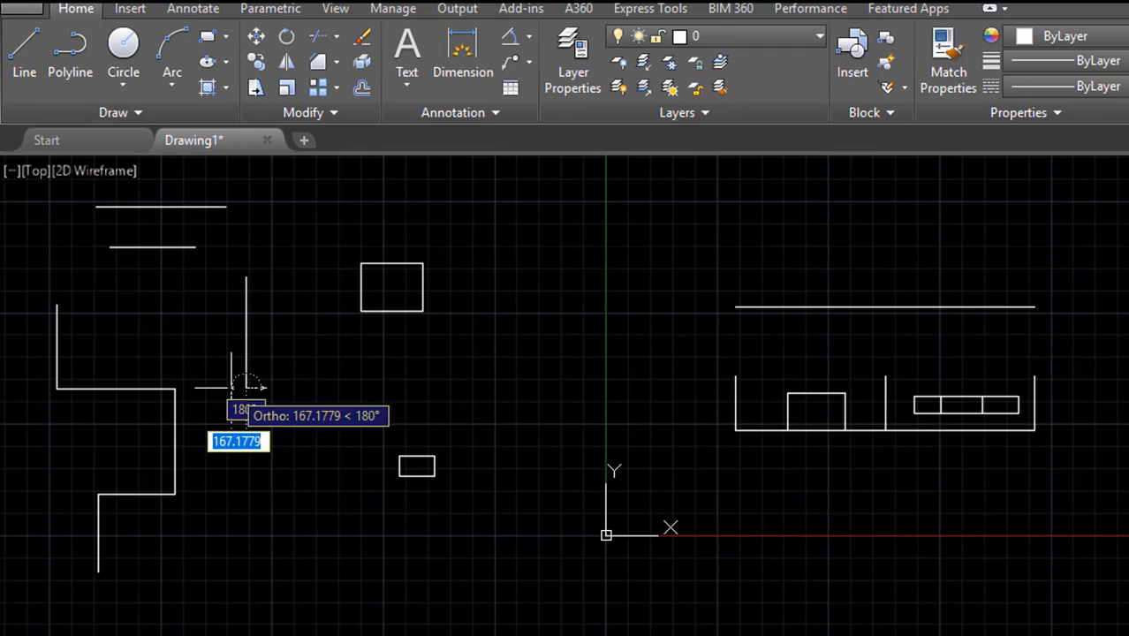
pyautogui.click(321, 386)
pyautogui.click(321, 517)
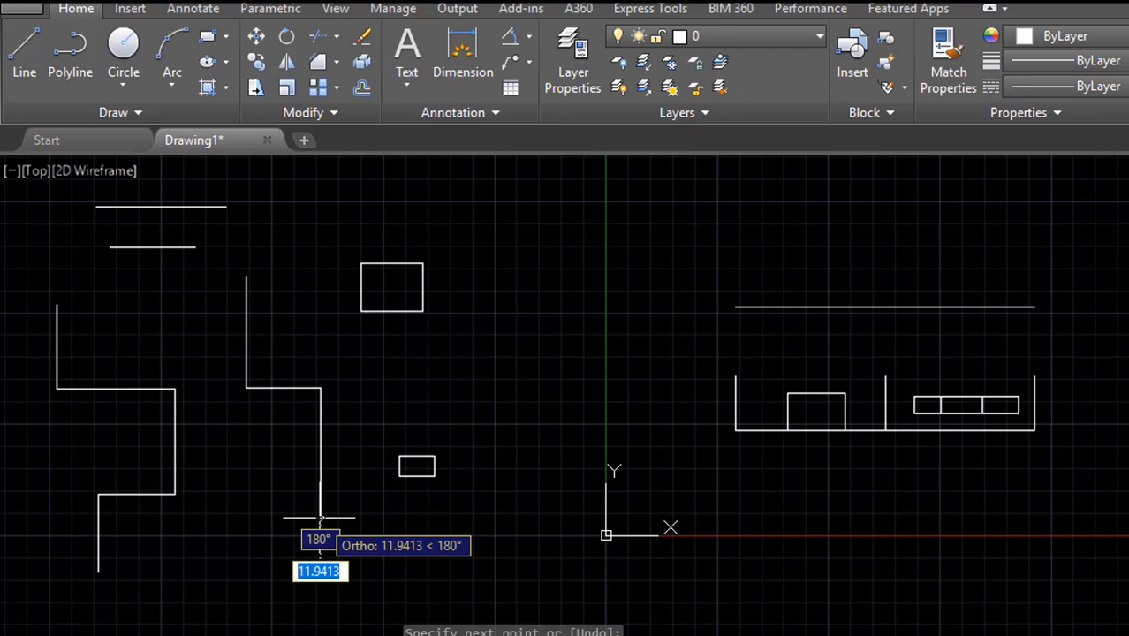
pyautogui.click(232, 517)
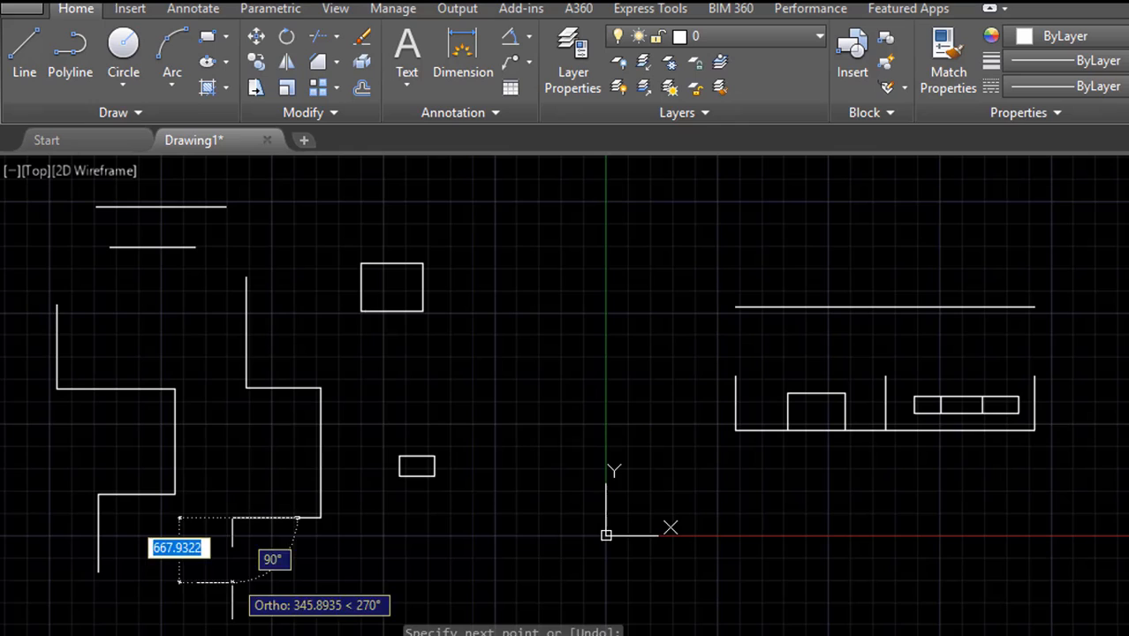
pyautogui.click(232, 581)
pyautogui.press('Escape')
# - Select the three vertical segments of the second stepped shape to check whether its lines are separate objects
pyautogui.click(232, 560)
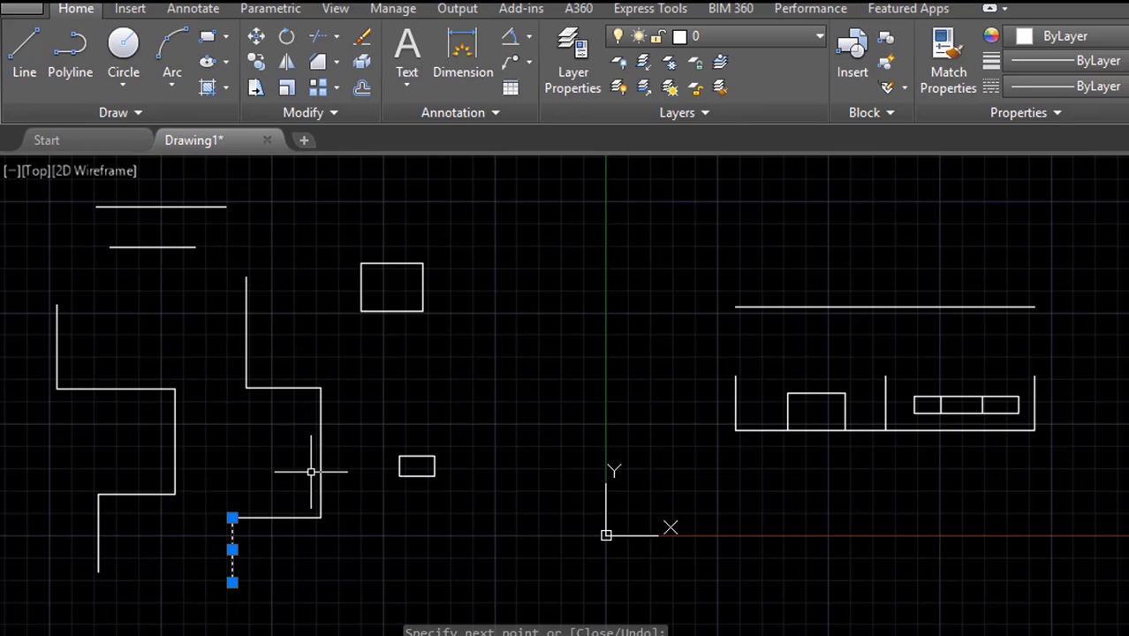
pyautogui.click(320, 469)
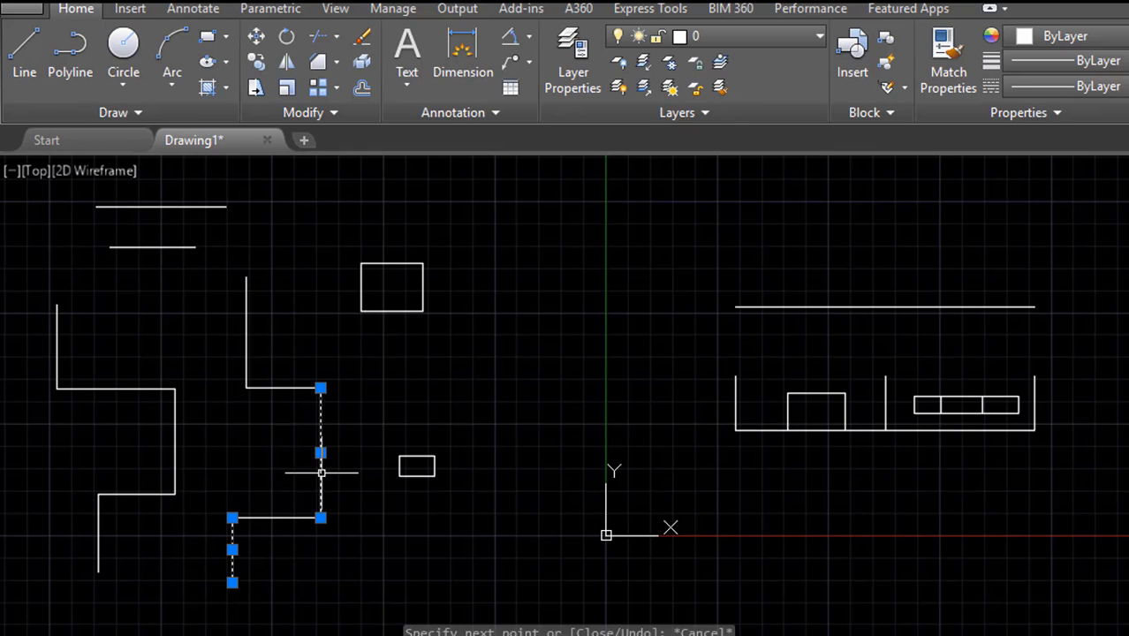
pyautogui.click(247, 340)
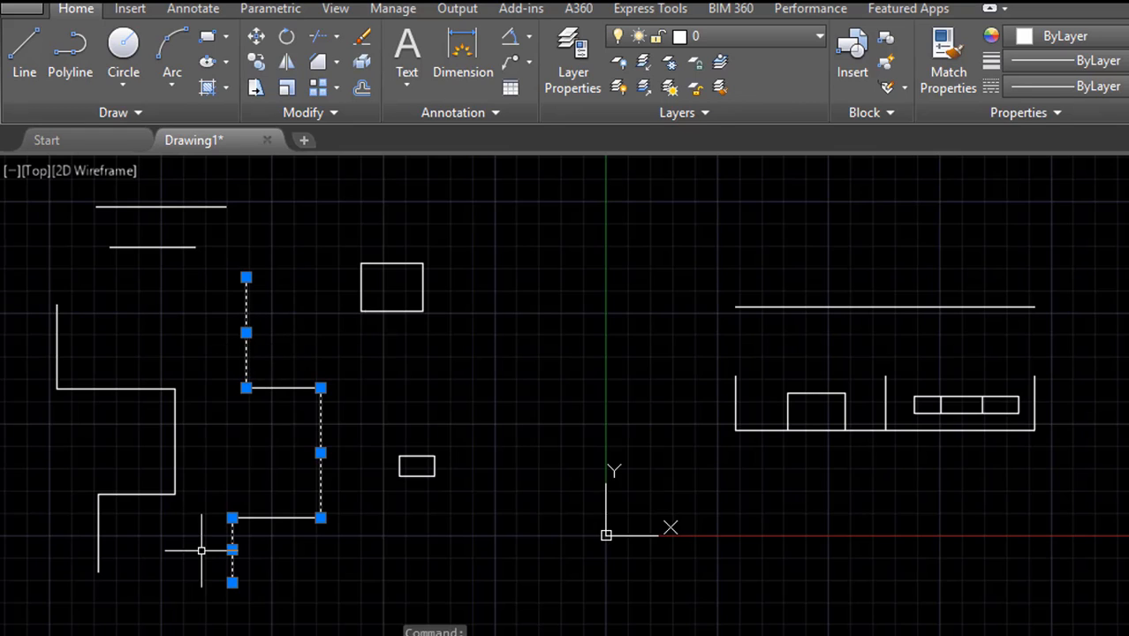
pyautogui.press('Escape')
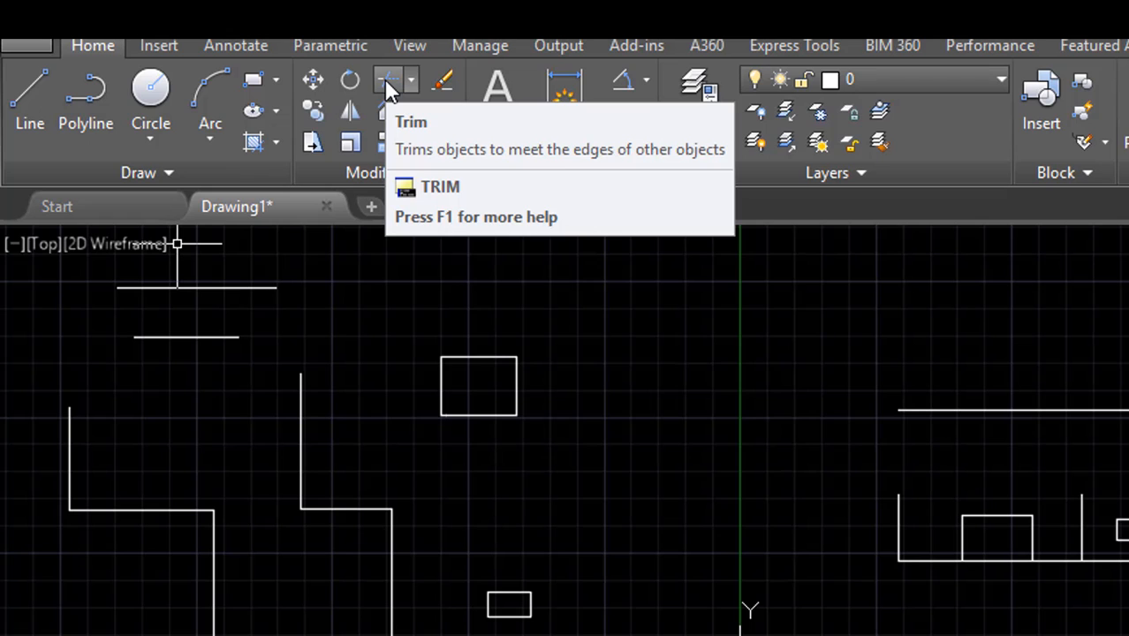
pyautogui.write('tr')
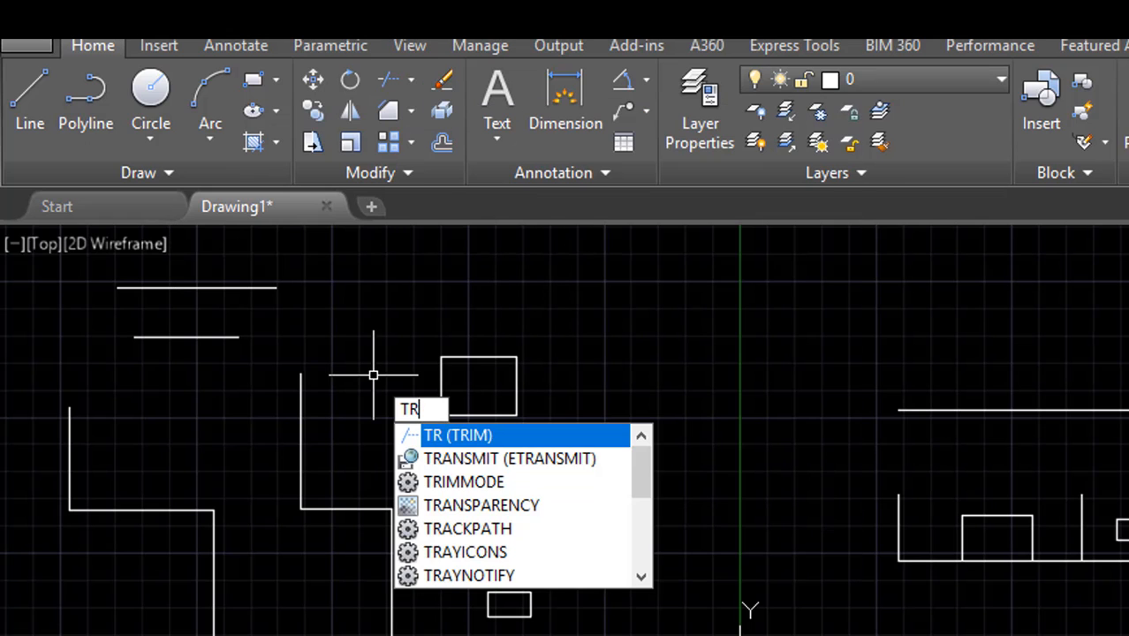
pyautogui.press('Return')
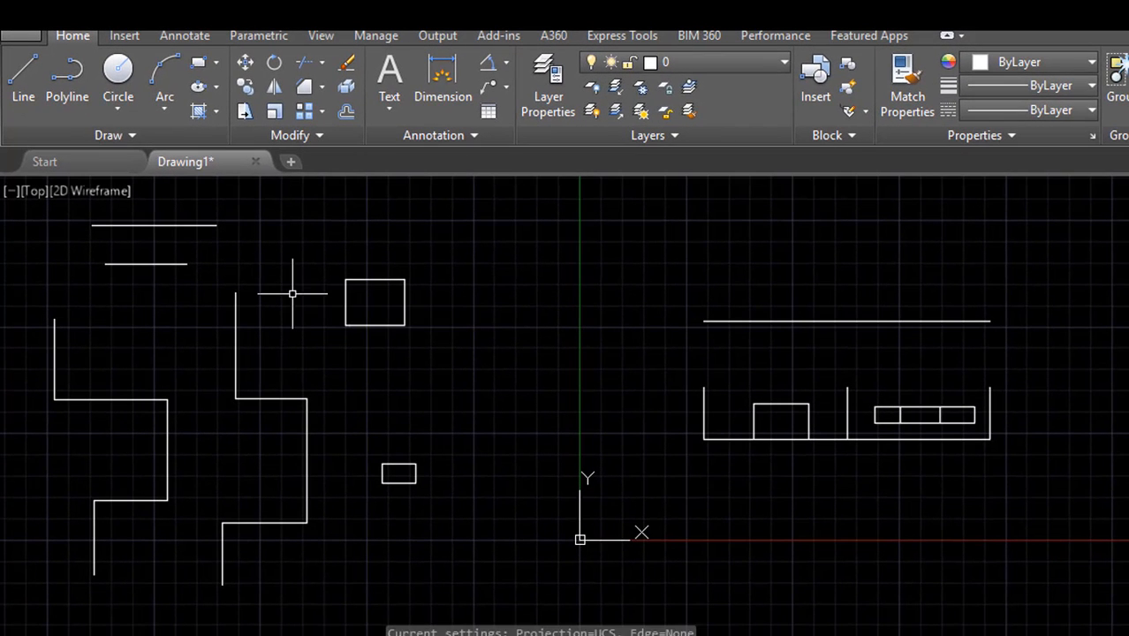
pyautogui.write('l')
pyautogui.press('Return')
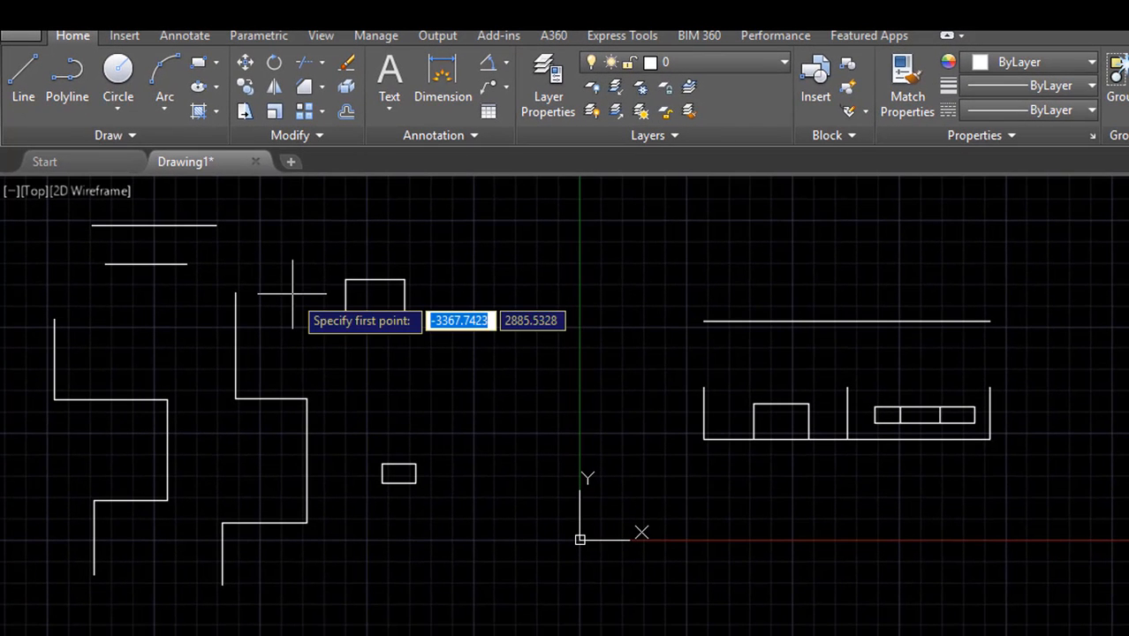
pyautogui.click(72, 525)
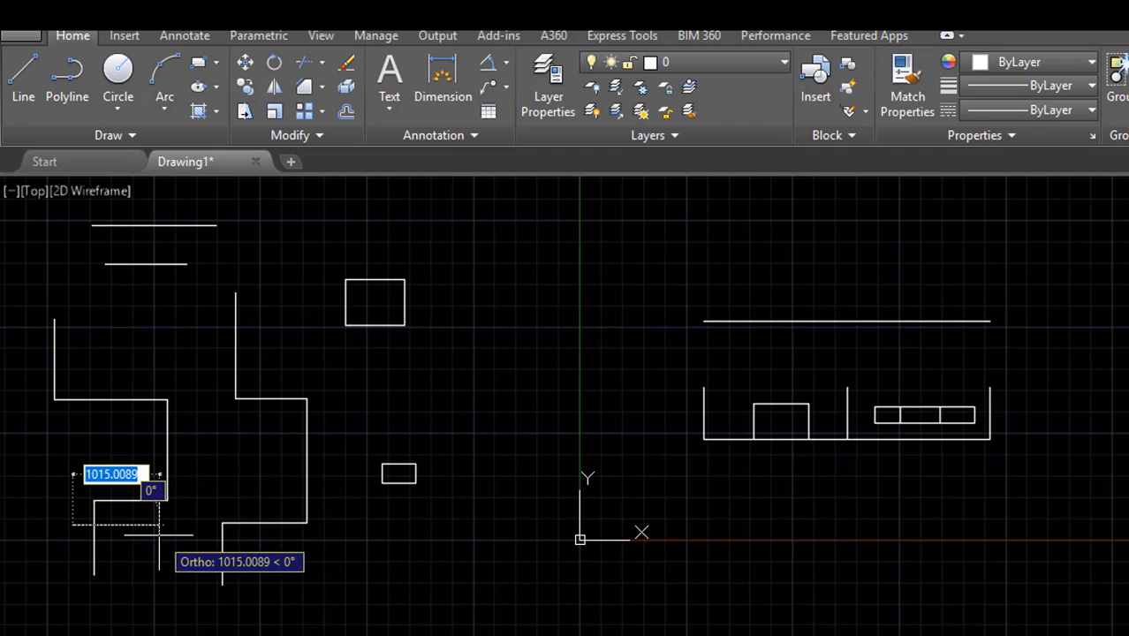
pyautogui.press('Escape')
# - Draw a horizontal line across the lower vertical legs of both stepped shapes, overshooting them at each end
pyautogui.press('Return')
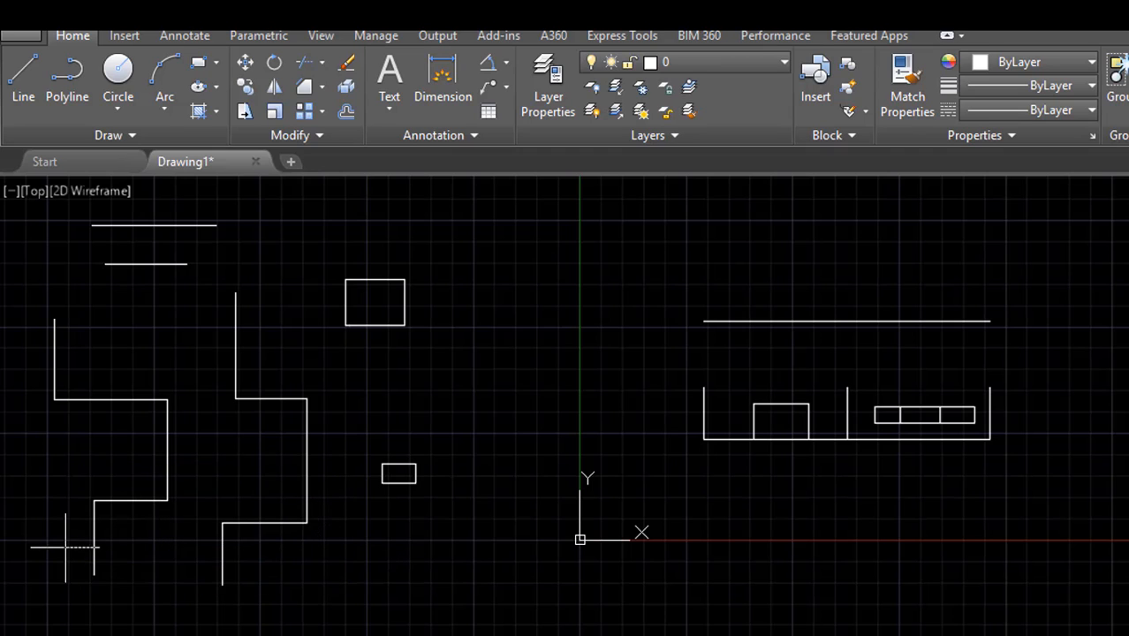
pyautogui.click(65, 547)
pyautogui.click(278, 547)
pyautogui.press('Return')
pyautogui.press('Return')
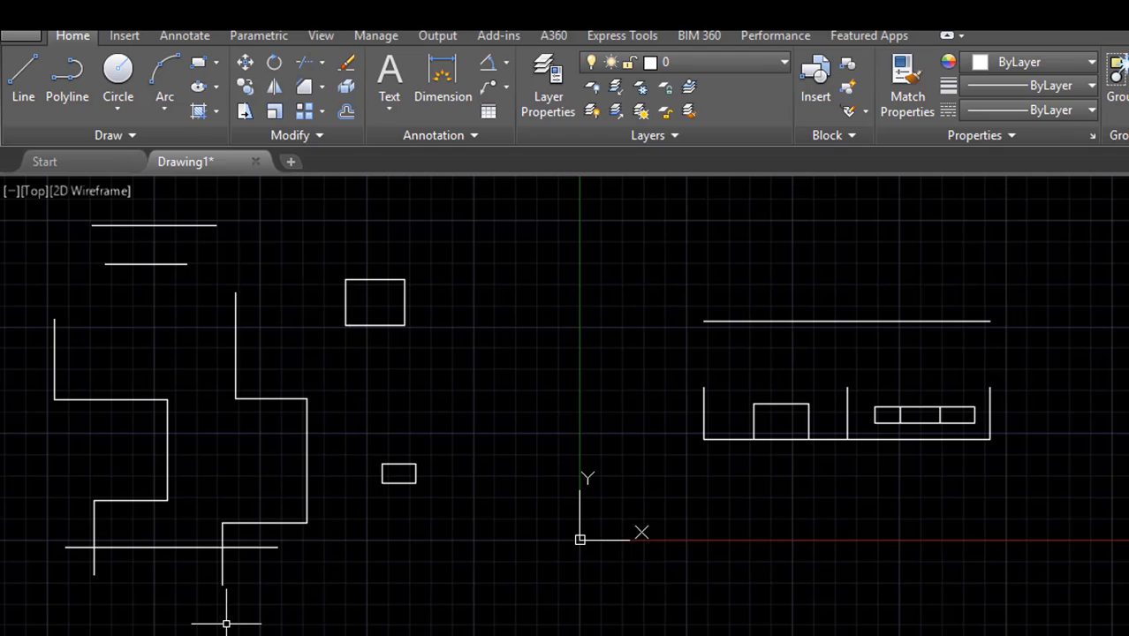
# - Trim both vertical legs below the crossing line and the line's overhangs on either side, using all objects as cutting edges
pyautogui.write('tr')
pyautogui.press('Return')
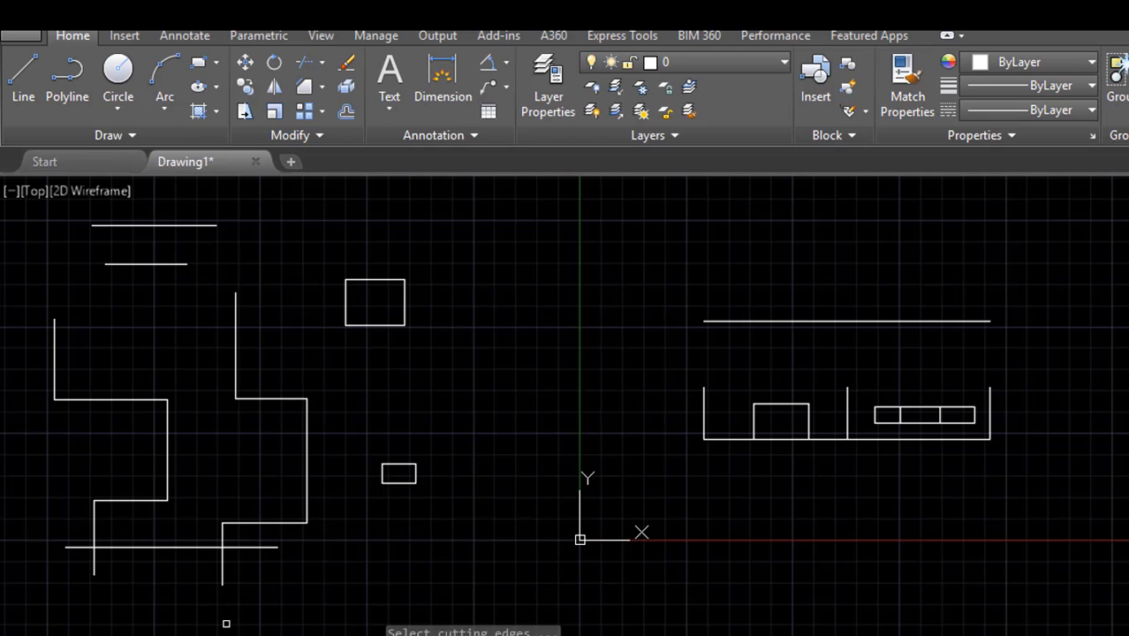
pyautogui.press('Return')
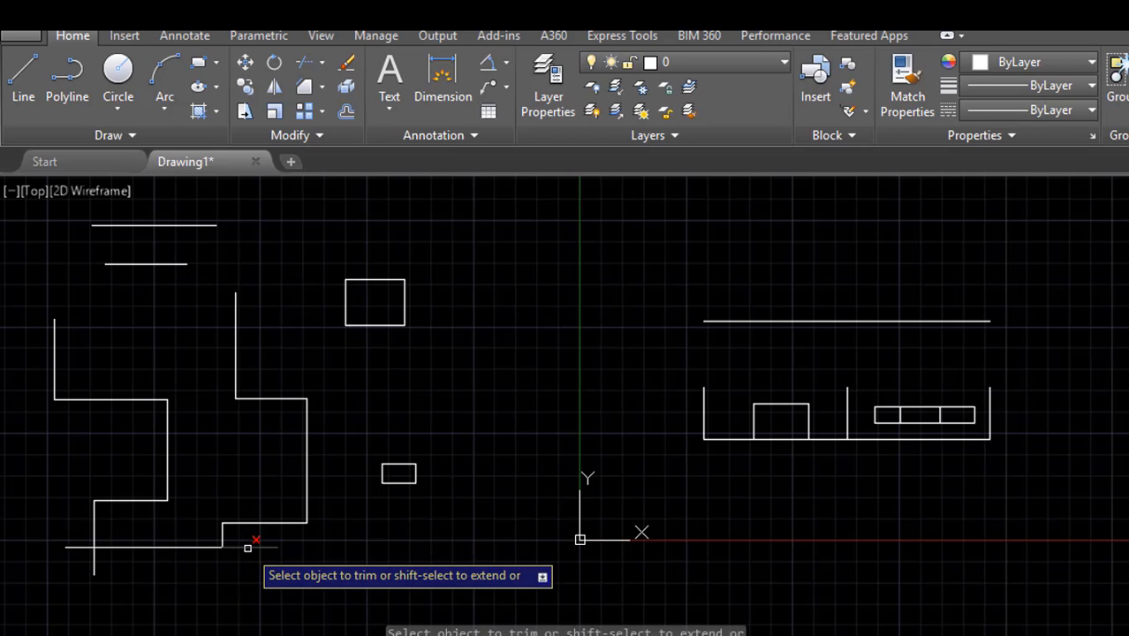
pyautogui.click(247, 548)
pyautogui.click(93, 568)
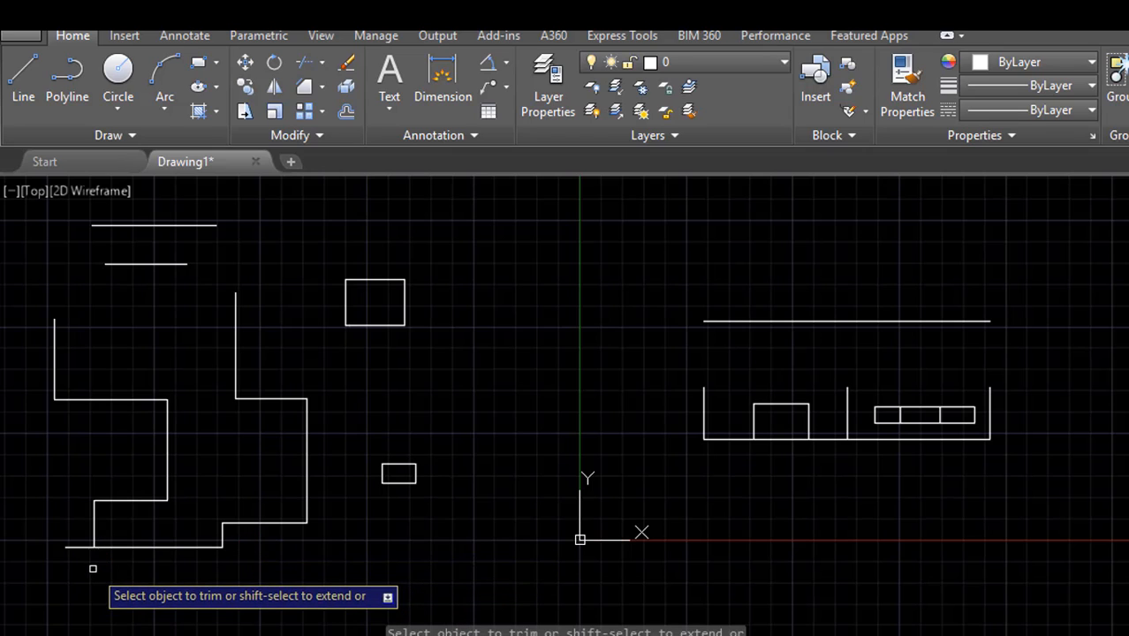
pyautogui.click(80, 547)
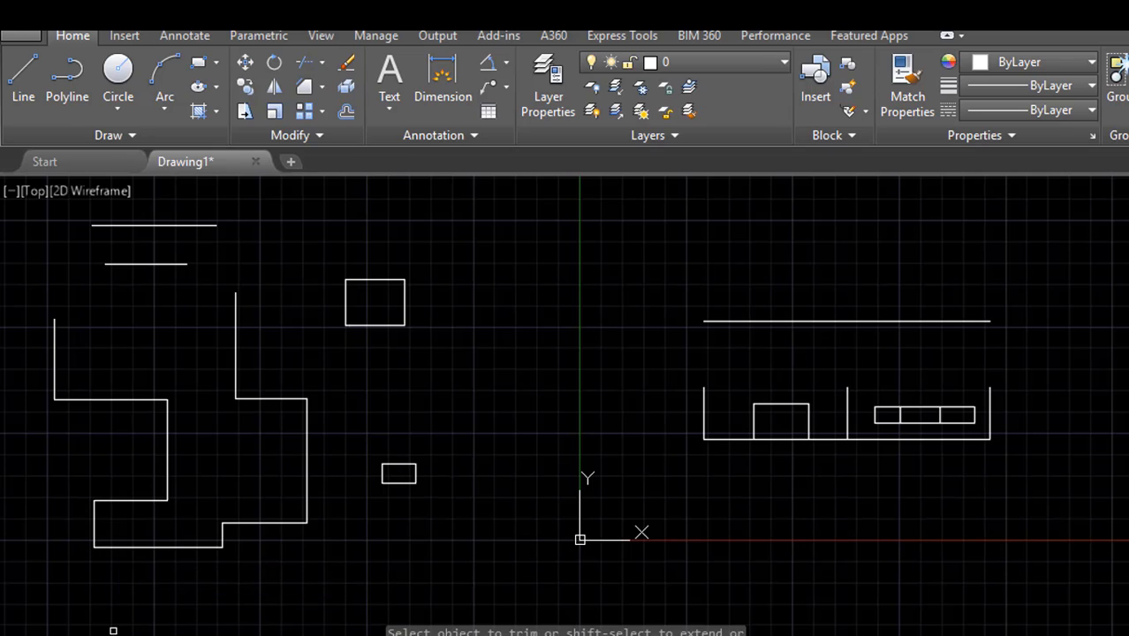
pyautogui.press('Escape')
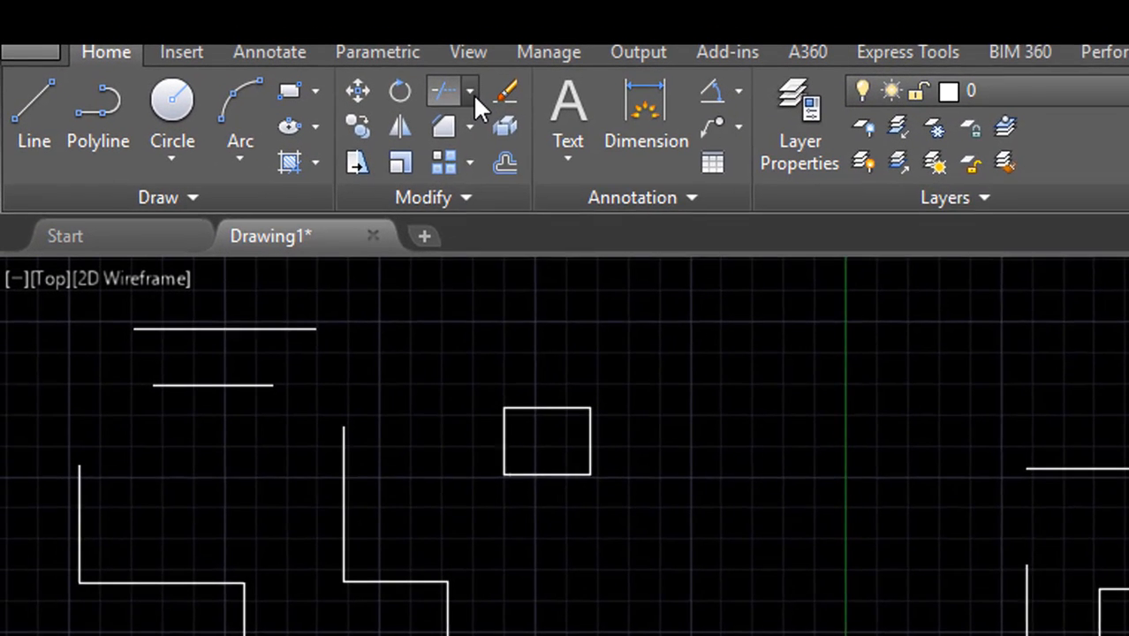
pyautogui.click(357, 71)
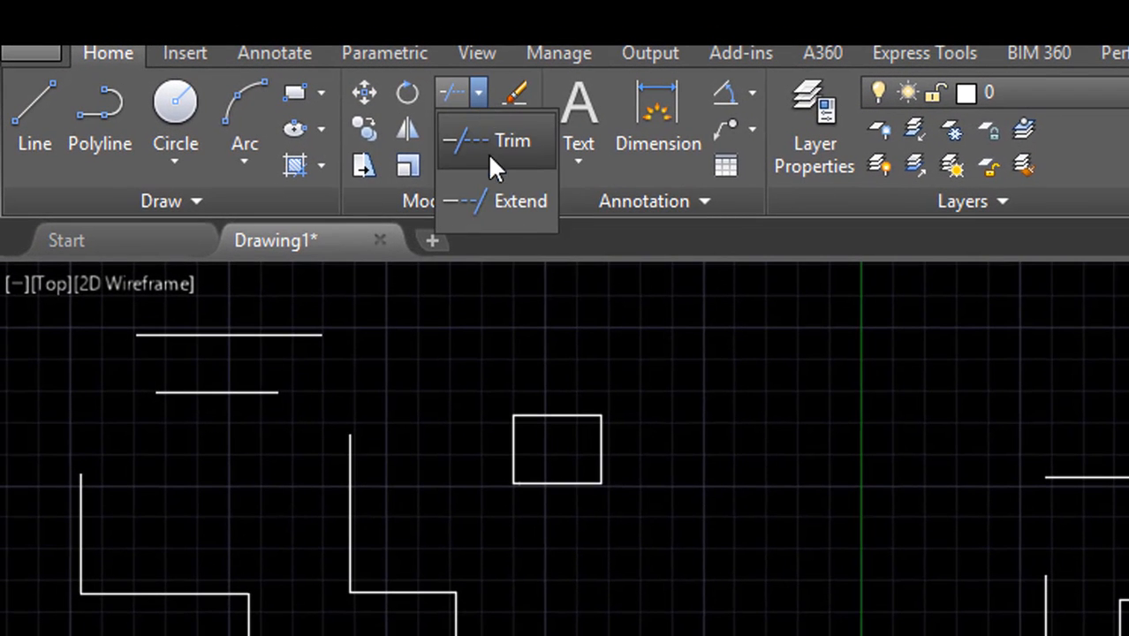
pyautogui.click(501, 212)
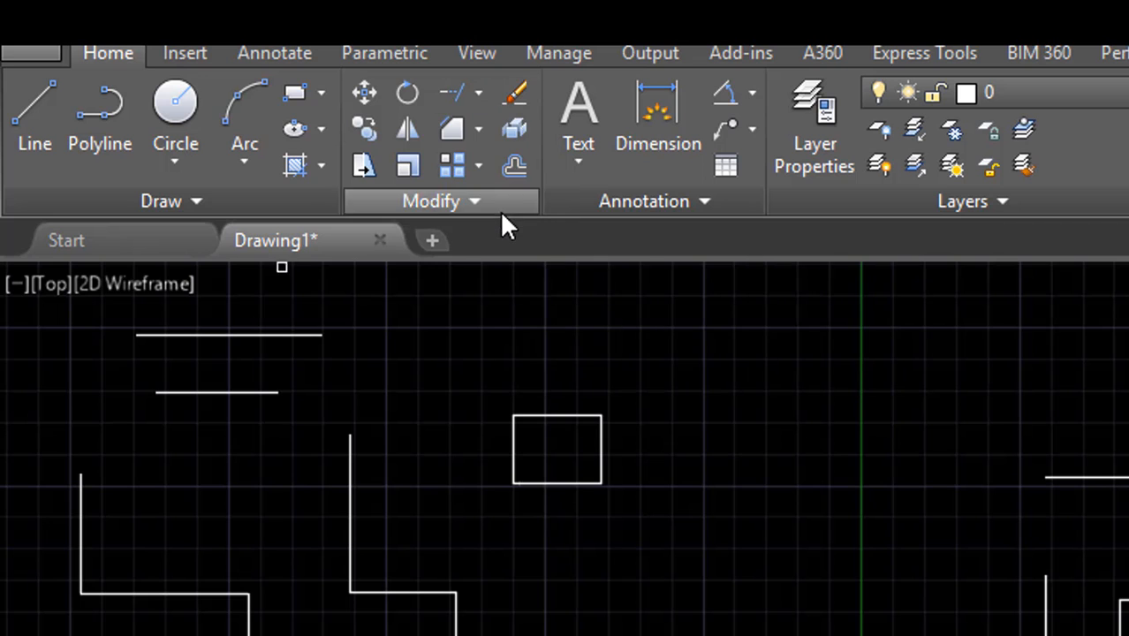
pyautogui.press('Escape')
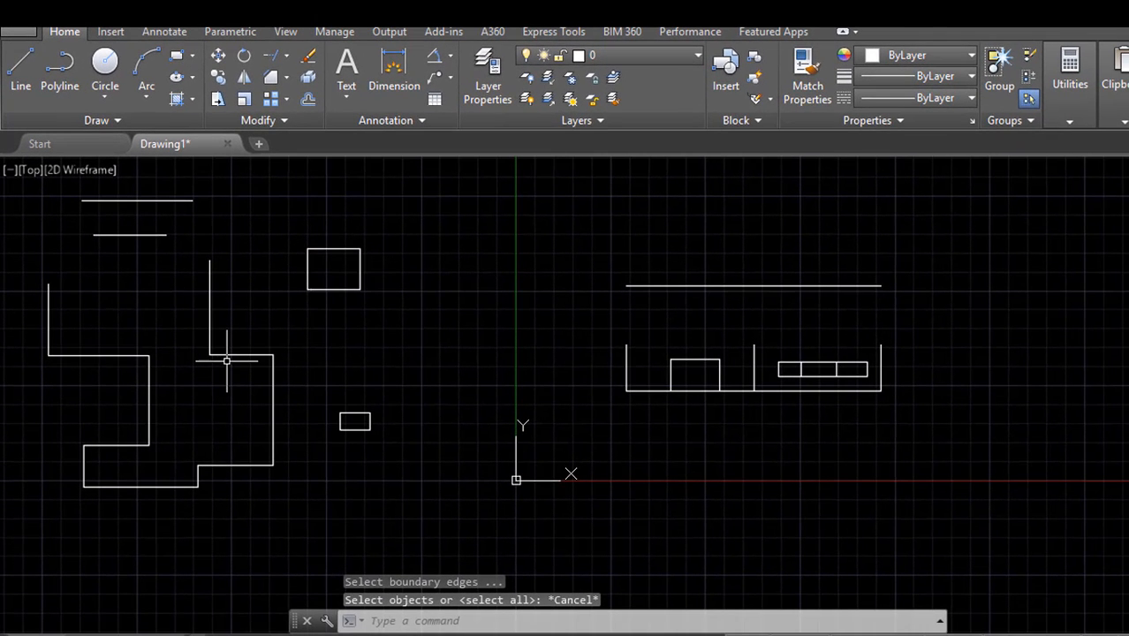
pyautogui.write('ex')
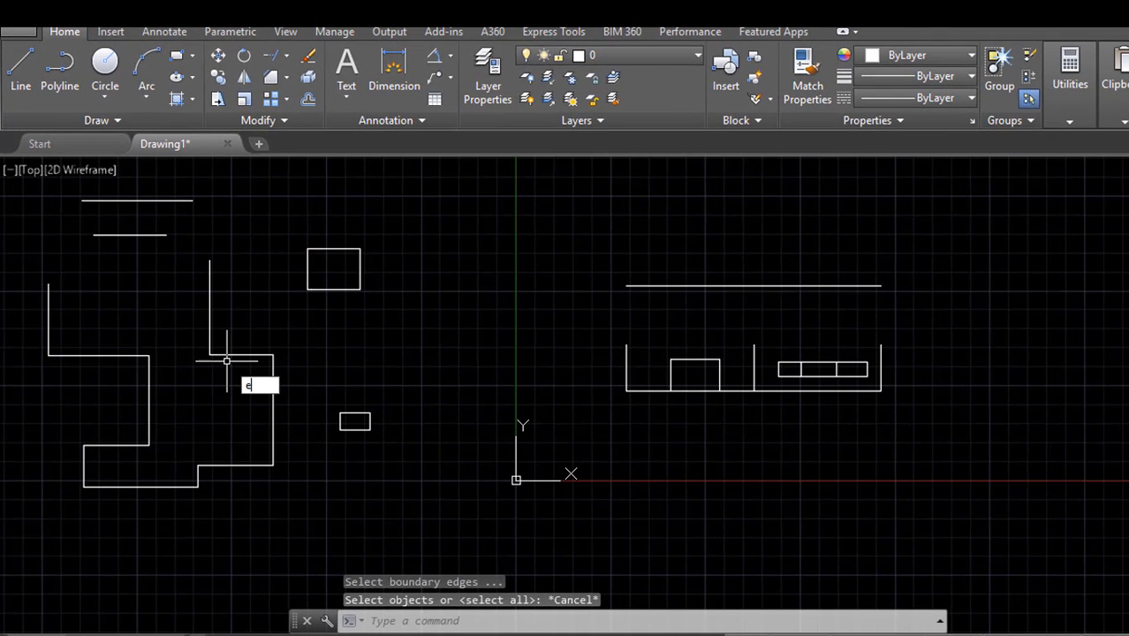
pyautogui.press('Return')
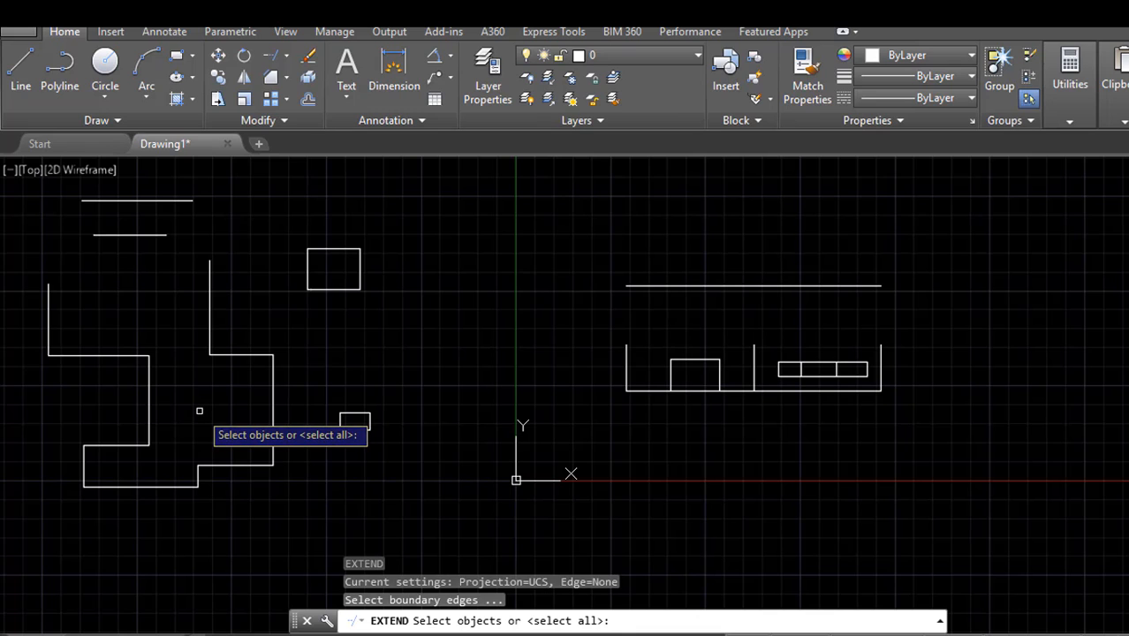
pyautogui.press('Return')
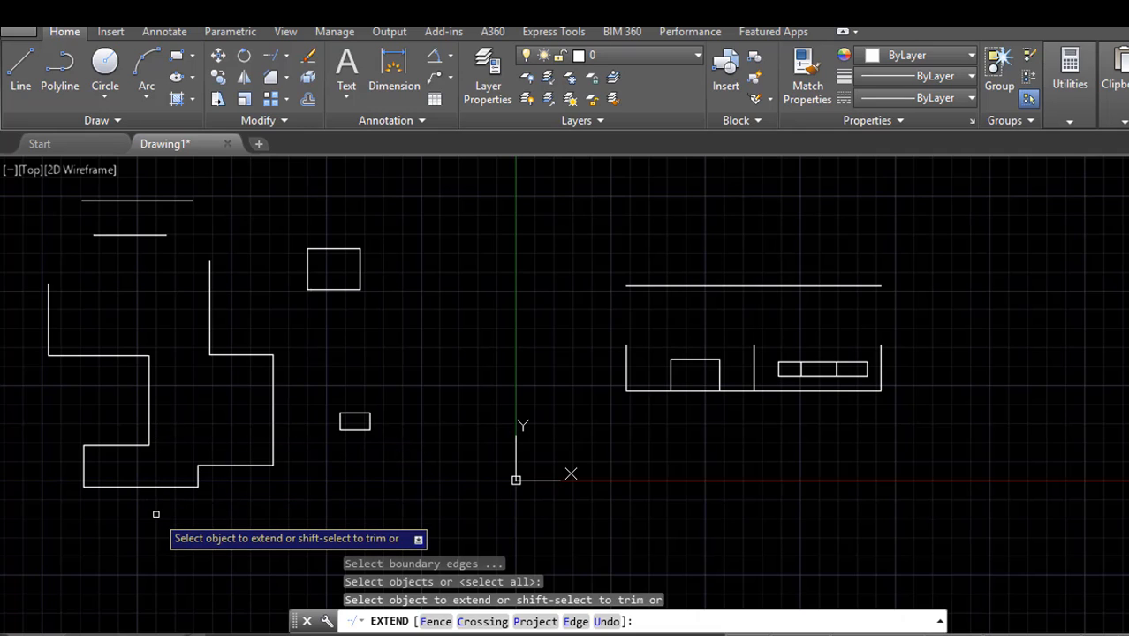
pyautogui.press('Escape')
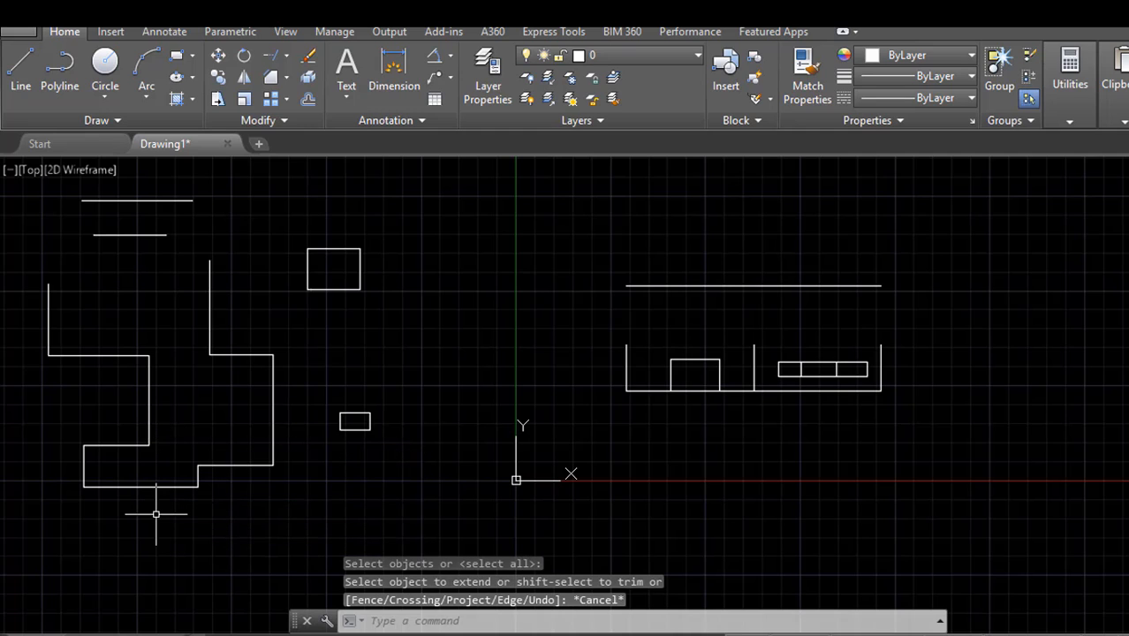
# - Stretch the left end of the lower short horizontal line past the first stepped shape, making the line about 1815 units long
pyautogui.click(102, 234)
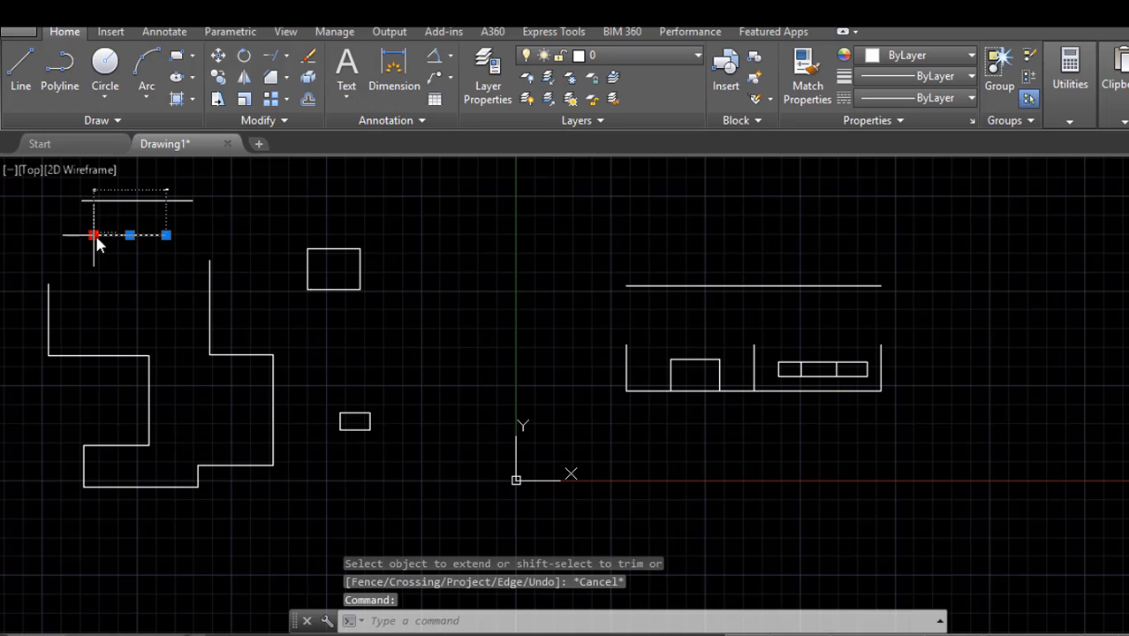
pyautogui.click(93, 235)
pyautogui.click(28, 234)
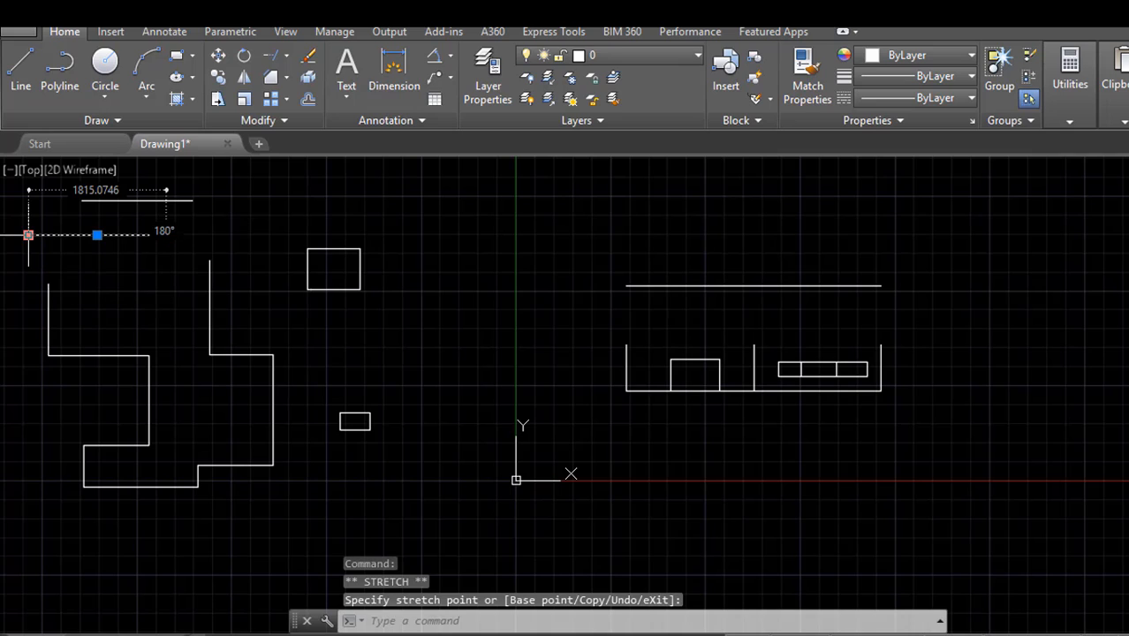
pyautogui.press('Escape')
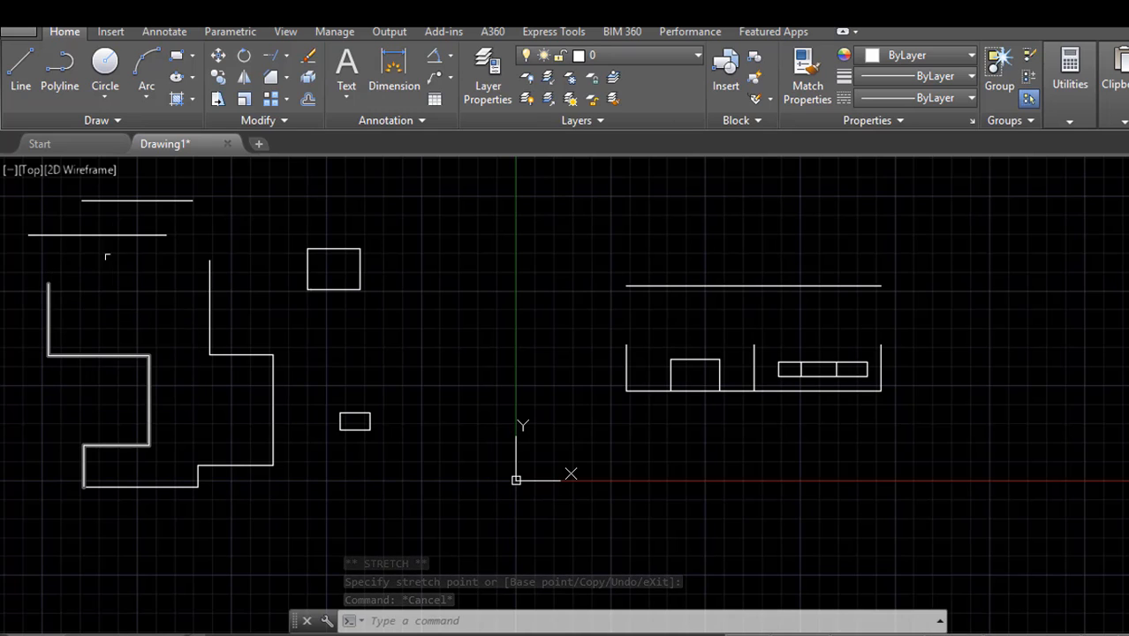
# - Extend the first stepped polyline's upper vertical leg to the horizontal line above it, using all objects as boundary edges
pyautogui.click(47, 291)
pyautogui.press('Escape')
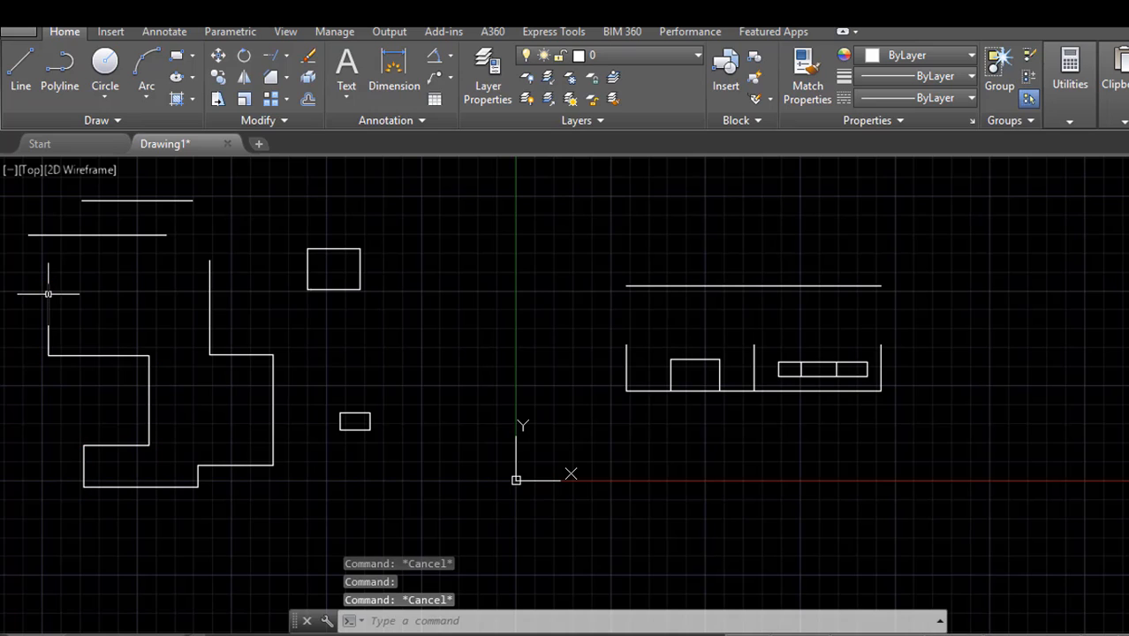
pyautogui.write('ex')
pyautogui.press('Return')
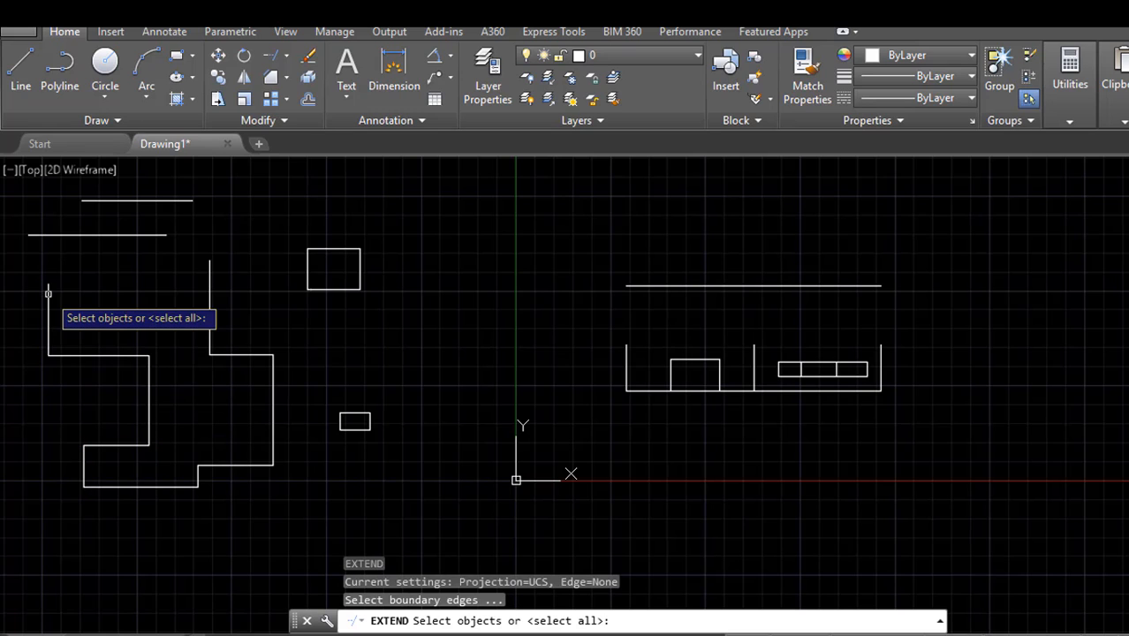
pyautogui.press('Return')
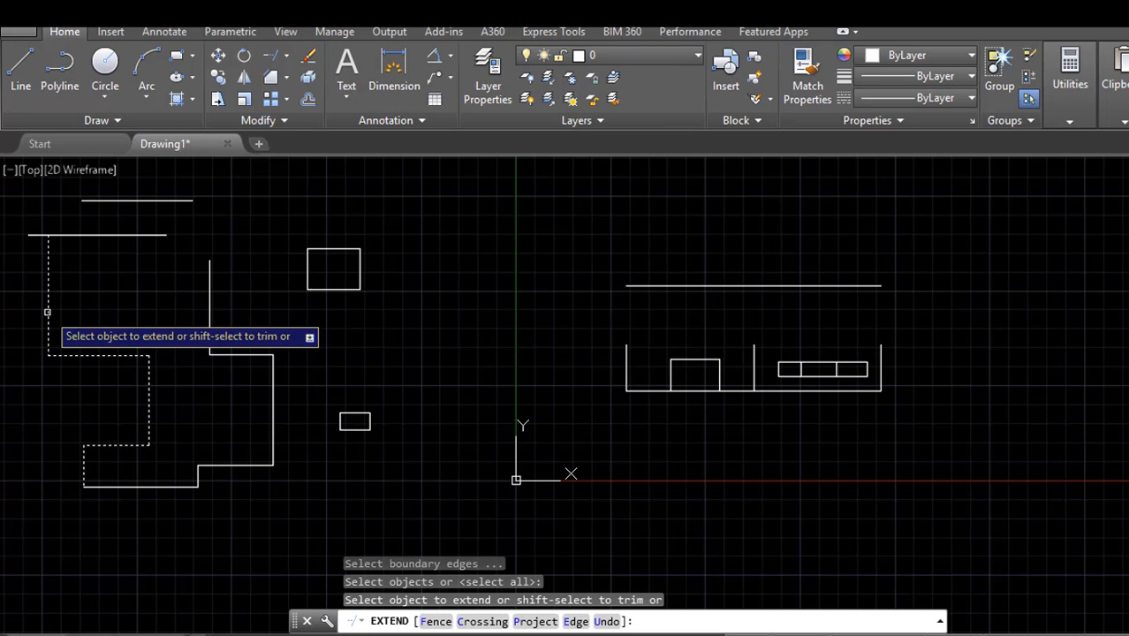
pyautogui.click(46, 312)
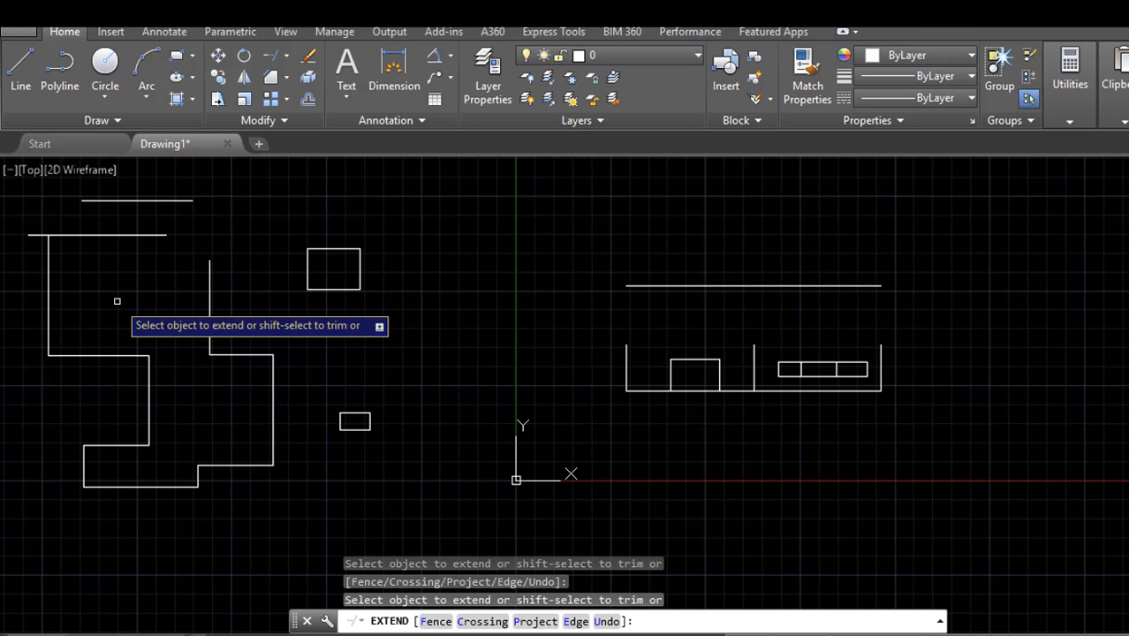
pyautogui.press('Escape')
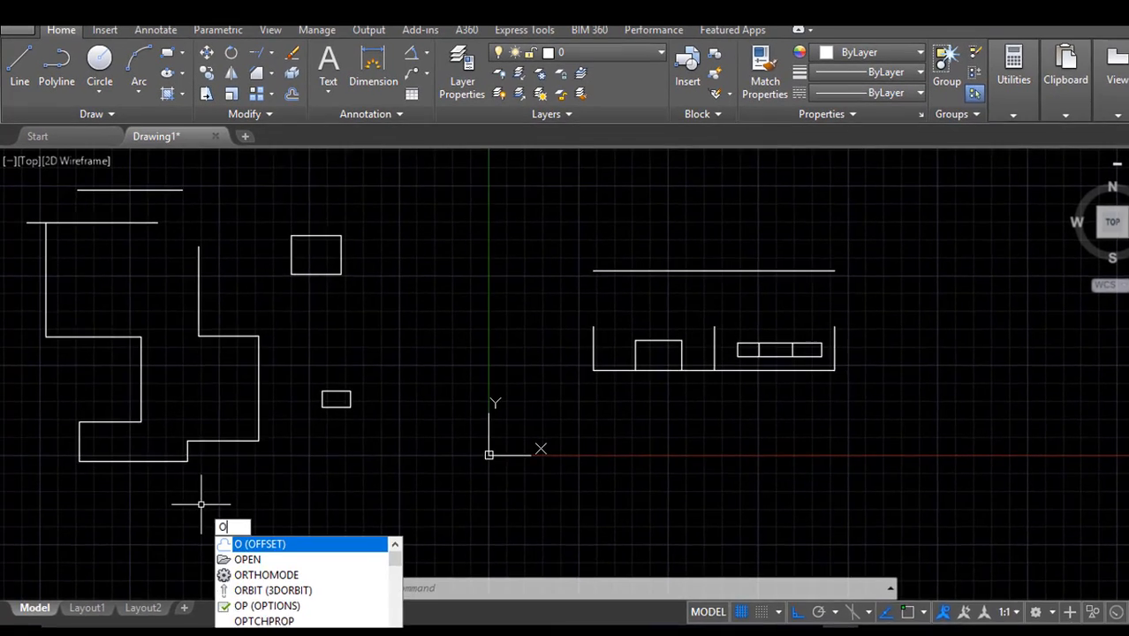
# - Offset the second stepped shape's upper vertical segment by 100 to its right side
pyautogui.press('Return')
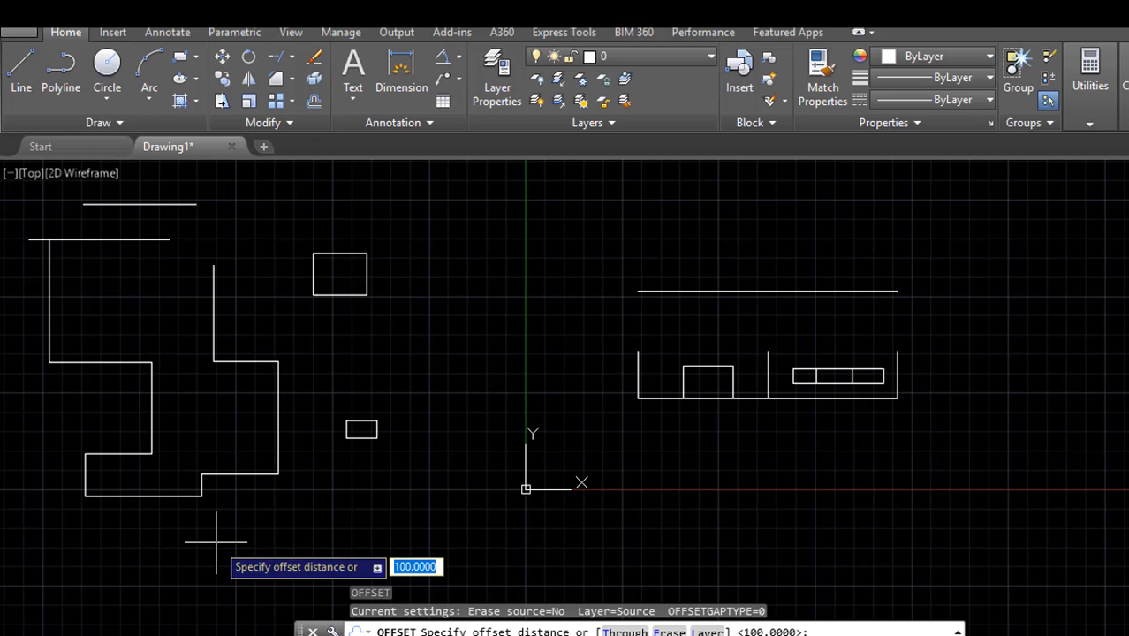
pyautogui.write('100')
pyautogui.press('Return')
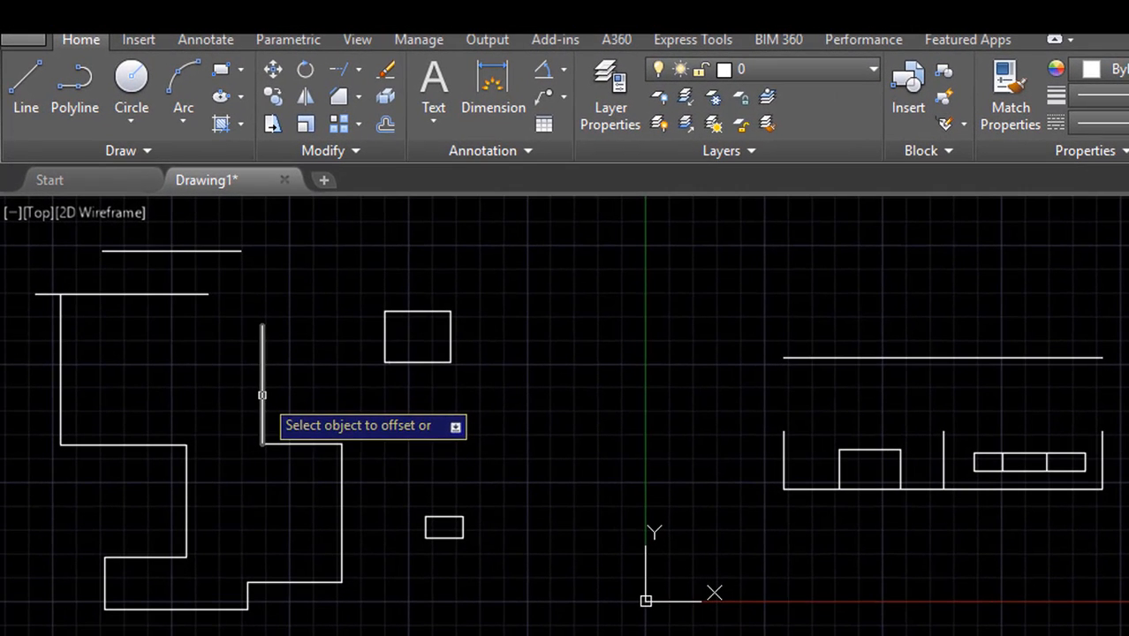
pyautogui.click(213, 322)
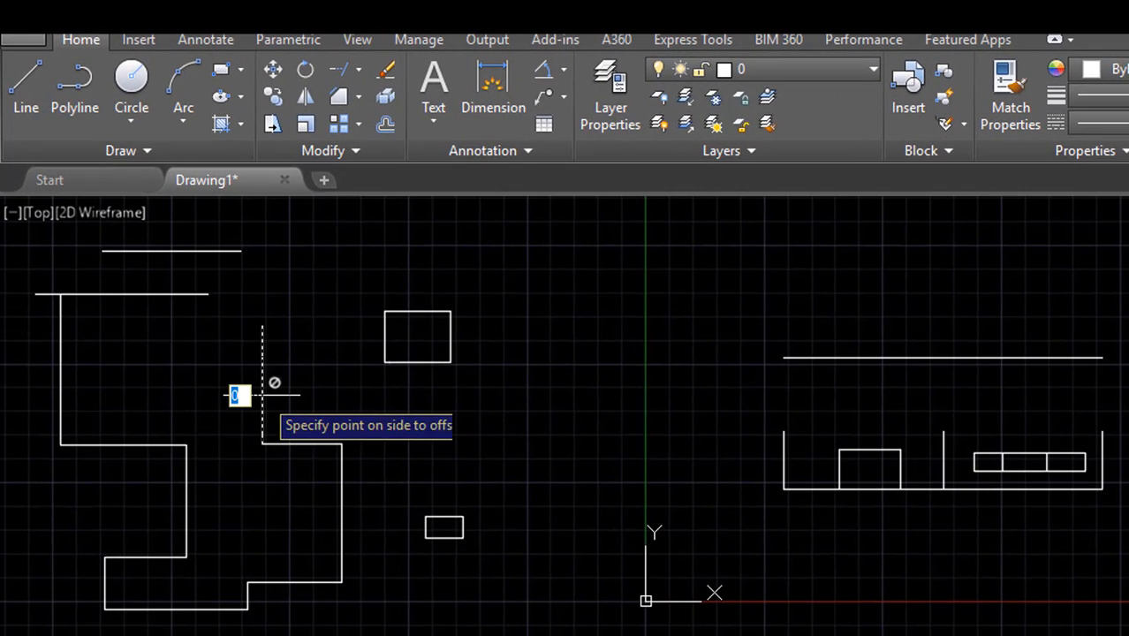
pyautogui.click(262, 395)
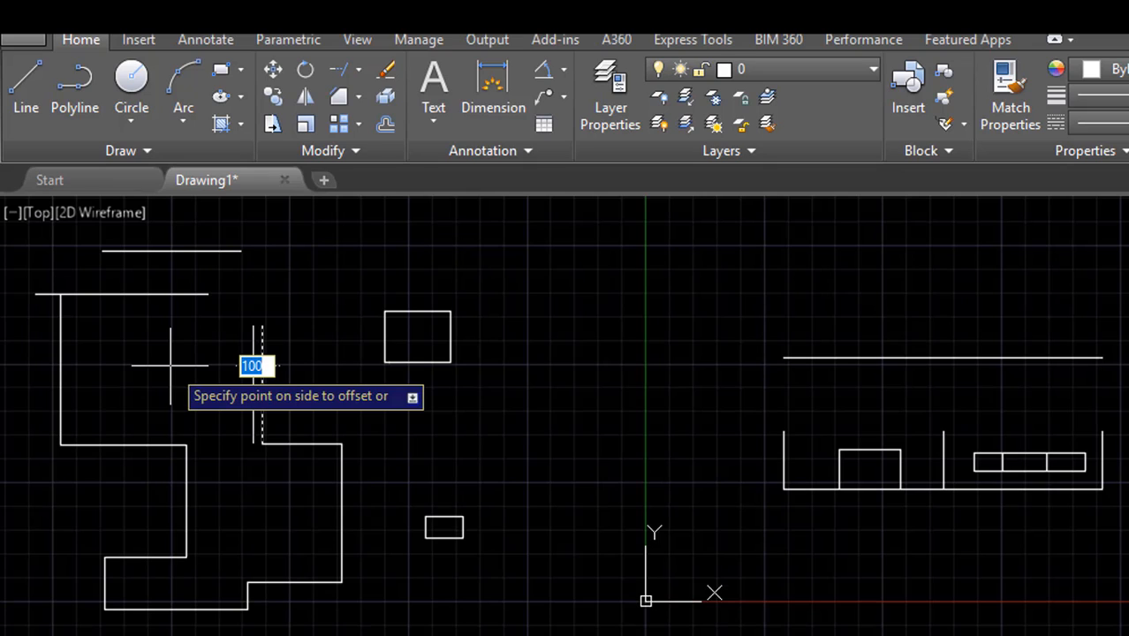
pyautogui.click(312, 363)
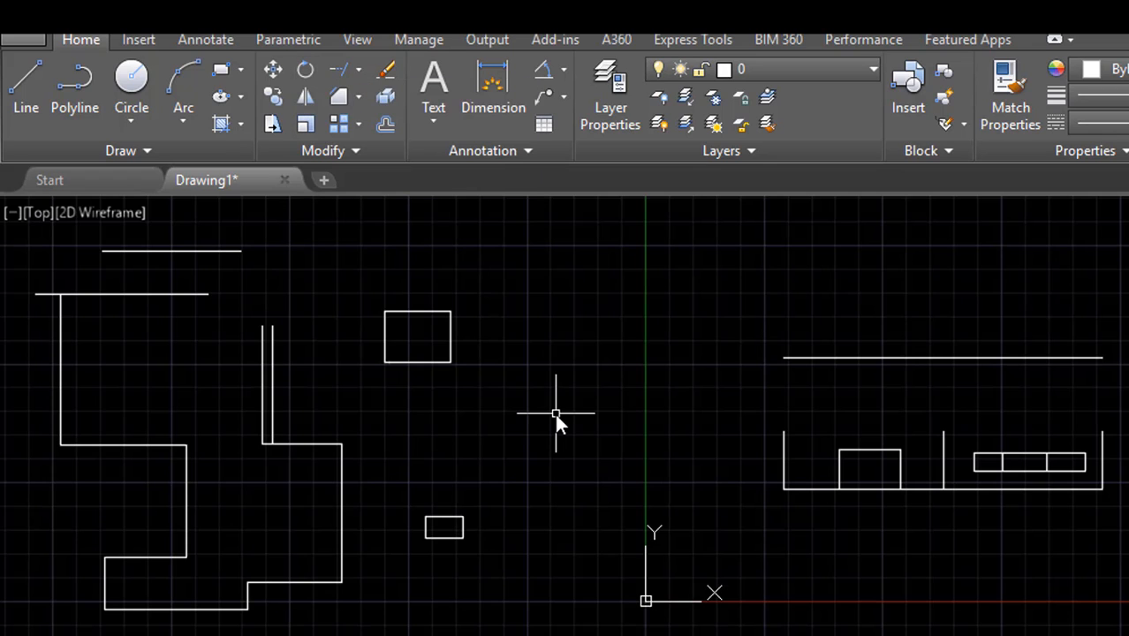
# - Try to rotate the offset vertical line about a base point above its upper end
pyautogui.write('ro')
pyautogui.press('Return')
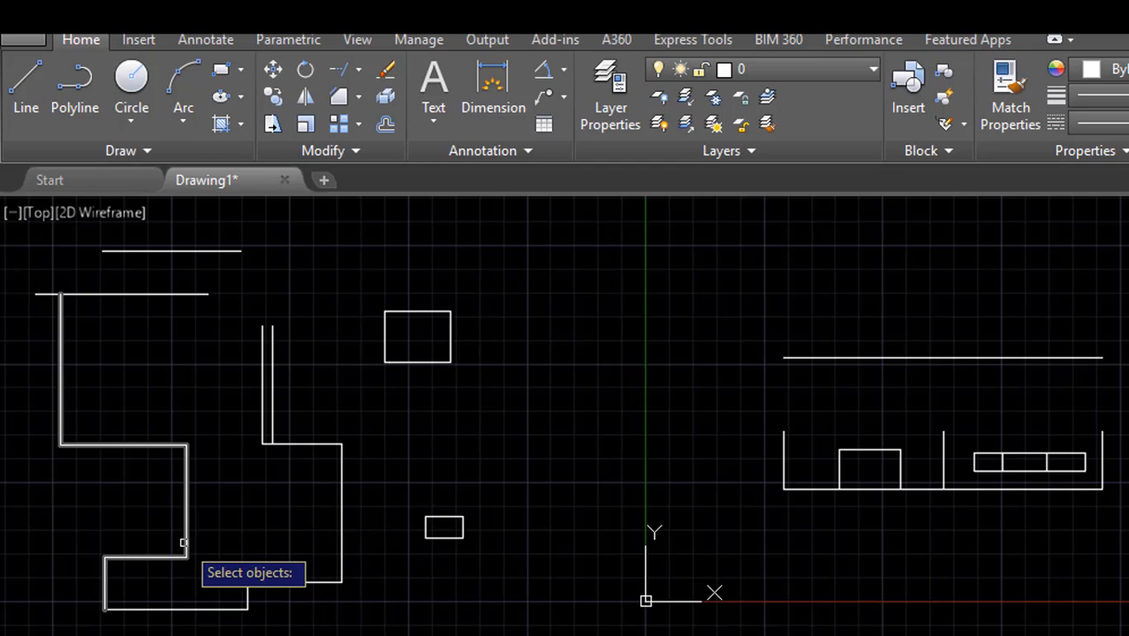
pyautogui.click(272, 387)
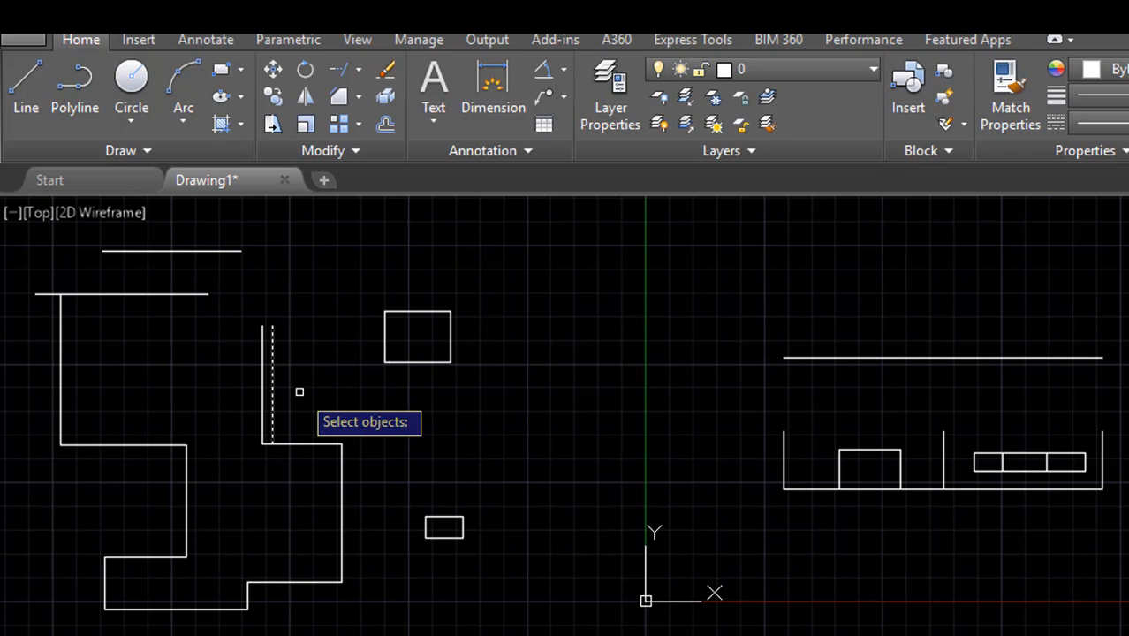
pyautogui.press('Return')
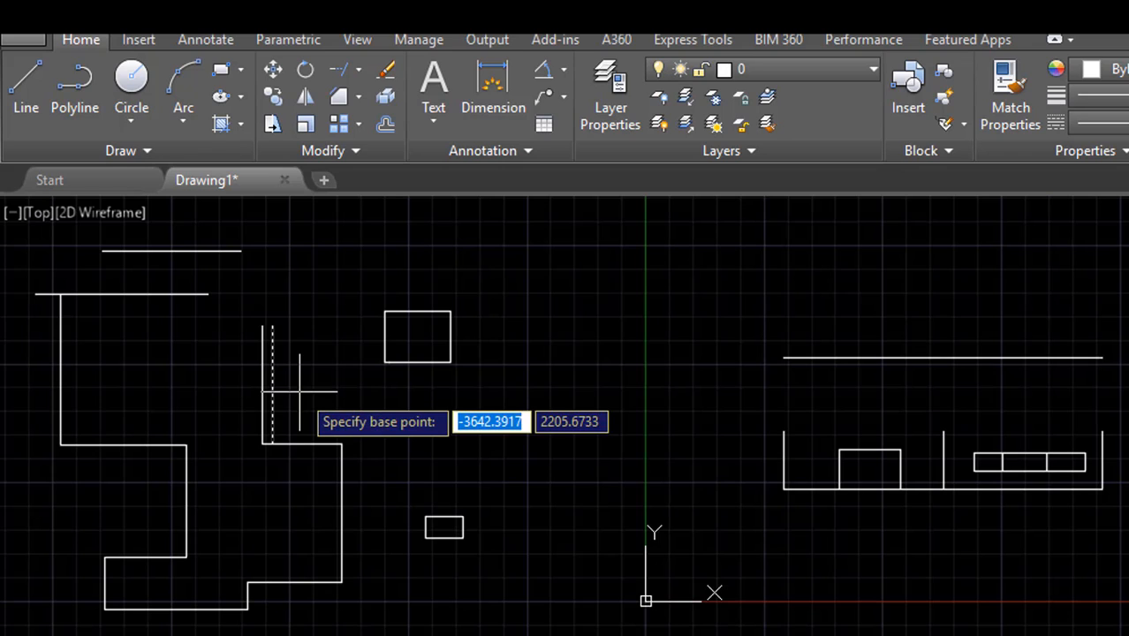
pyautogui.click(291, 262)
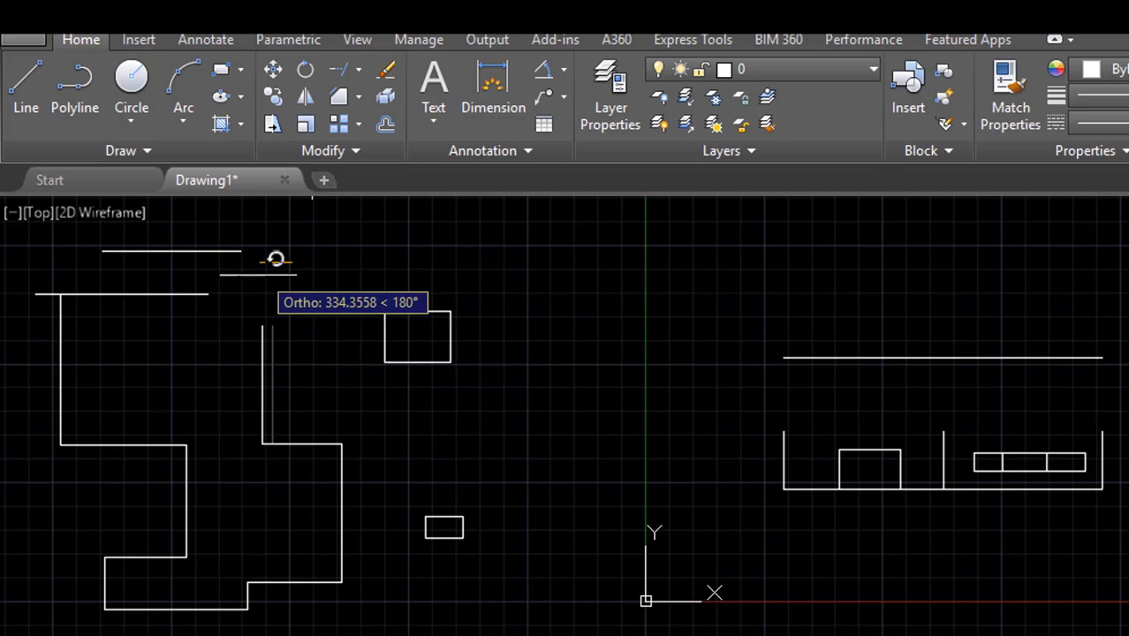
pyautogui.click(308, 358)
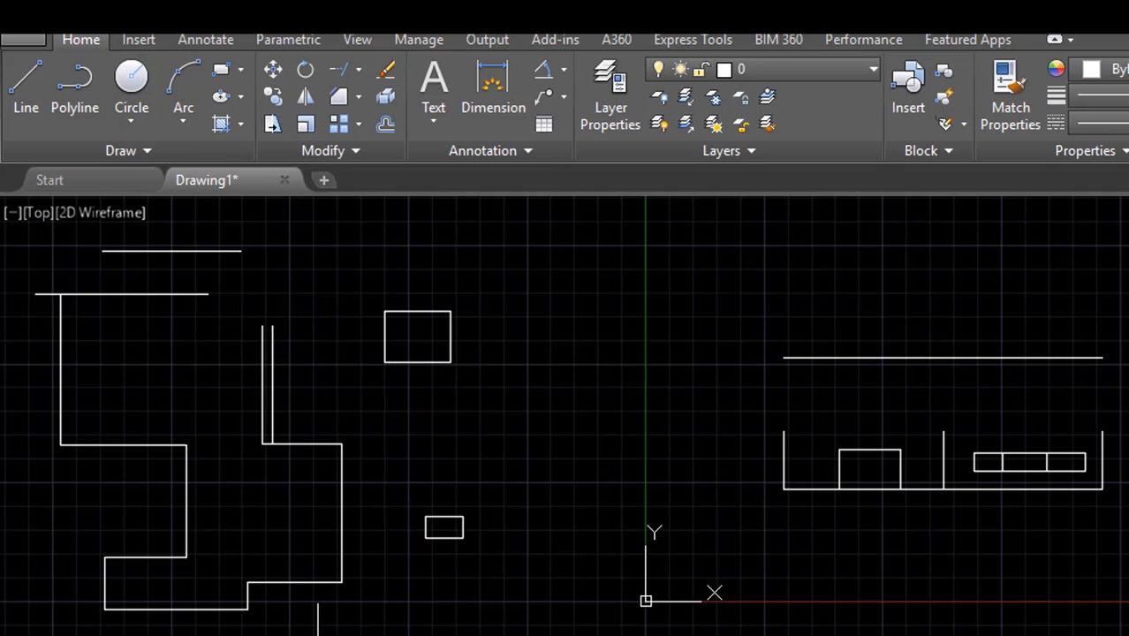
# - Try to rotate the second stepped shape's lower horizontal segment about a base point just below it
pyautogui.press('space')
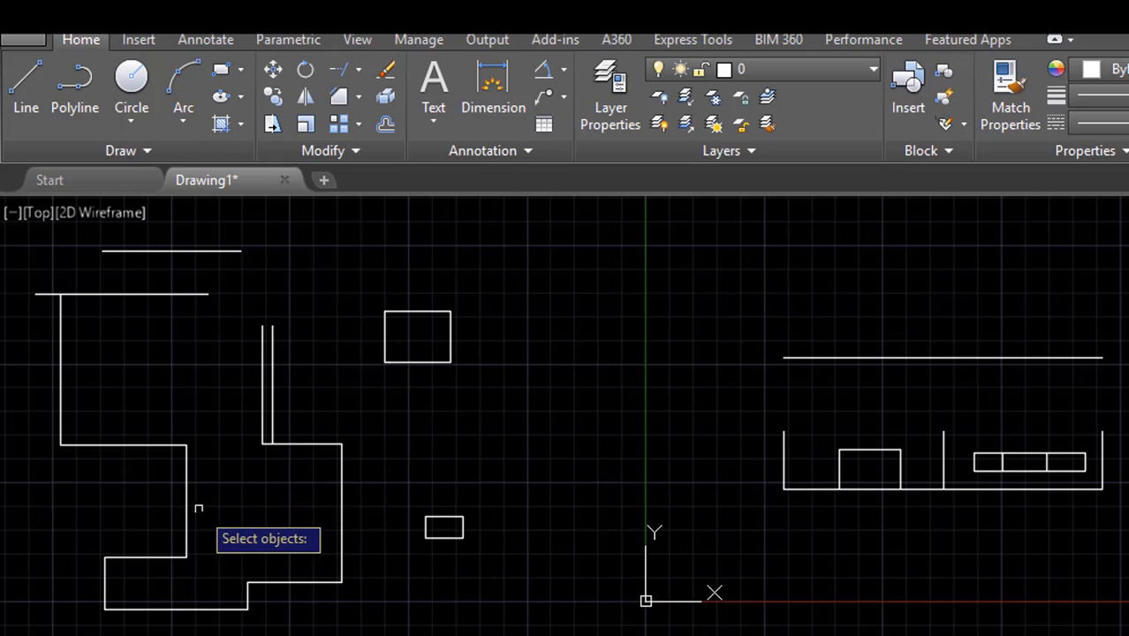
pyautogui.click(301, 581)
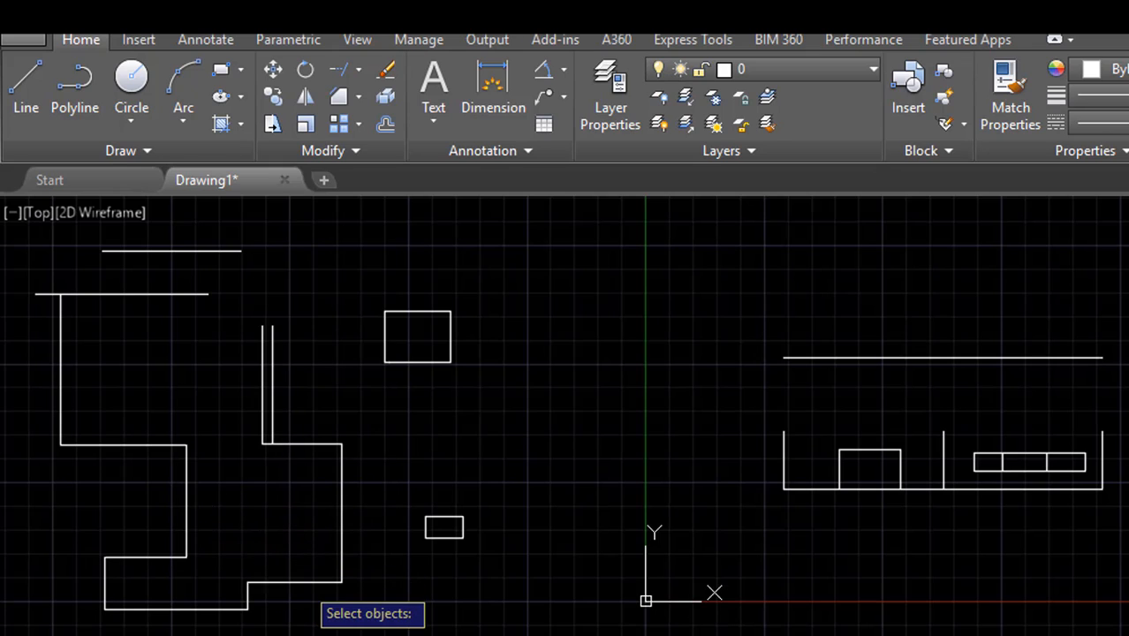
pyautogui.press('space')
pyautogui.click(318, 612)
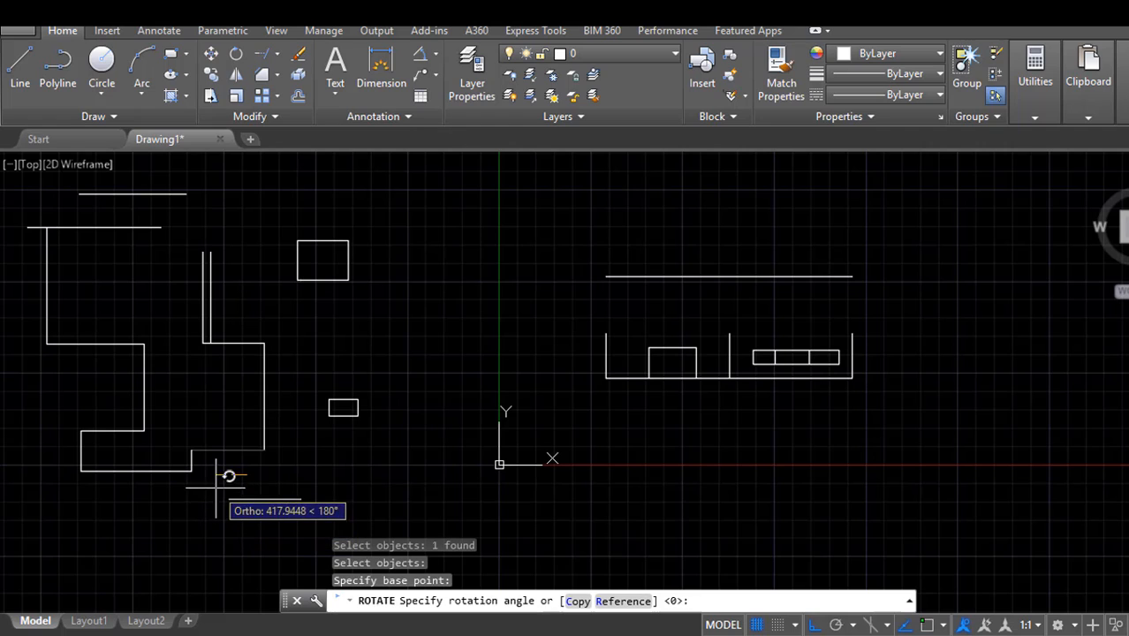
pyautogui.press('Escape')
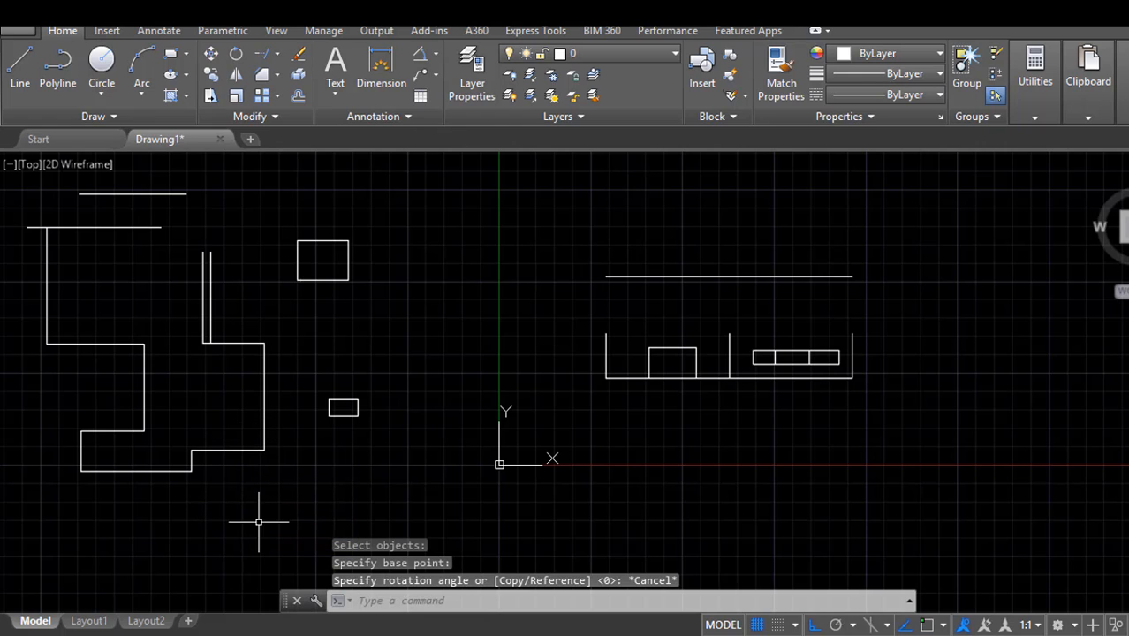
# - Move the second stepped shape's long right vertical segment by its lower endpoint to the open area right of the upper rectangle
pyautogui.write('m')
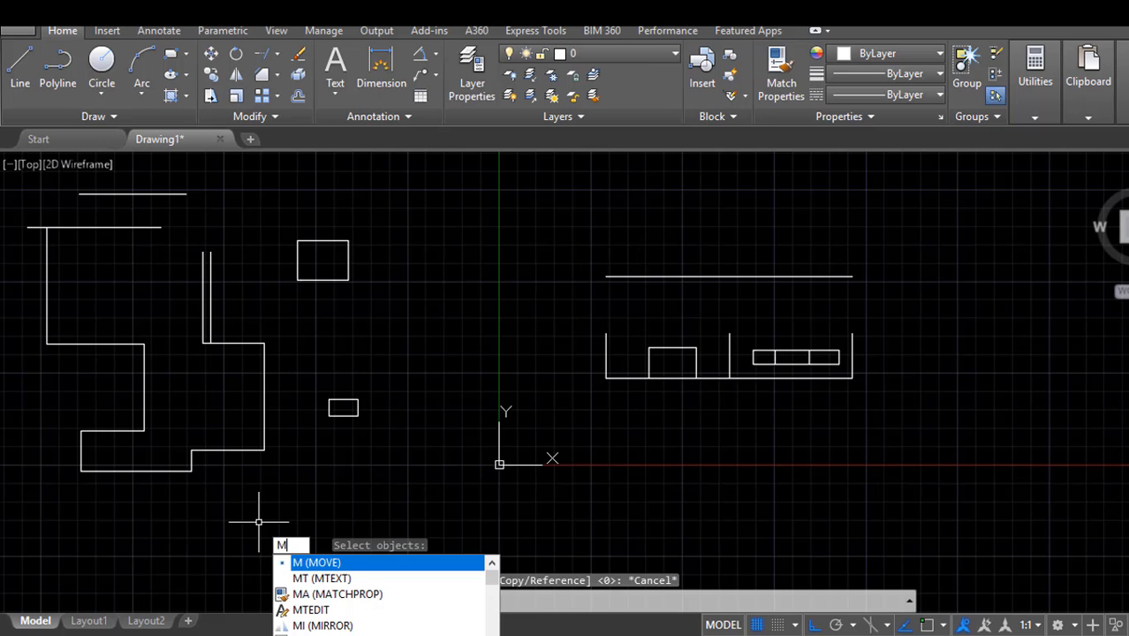
pyautogui.press('Return')
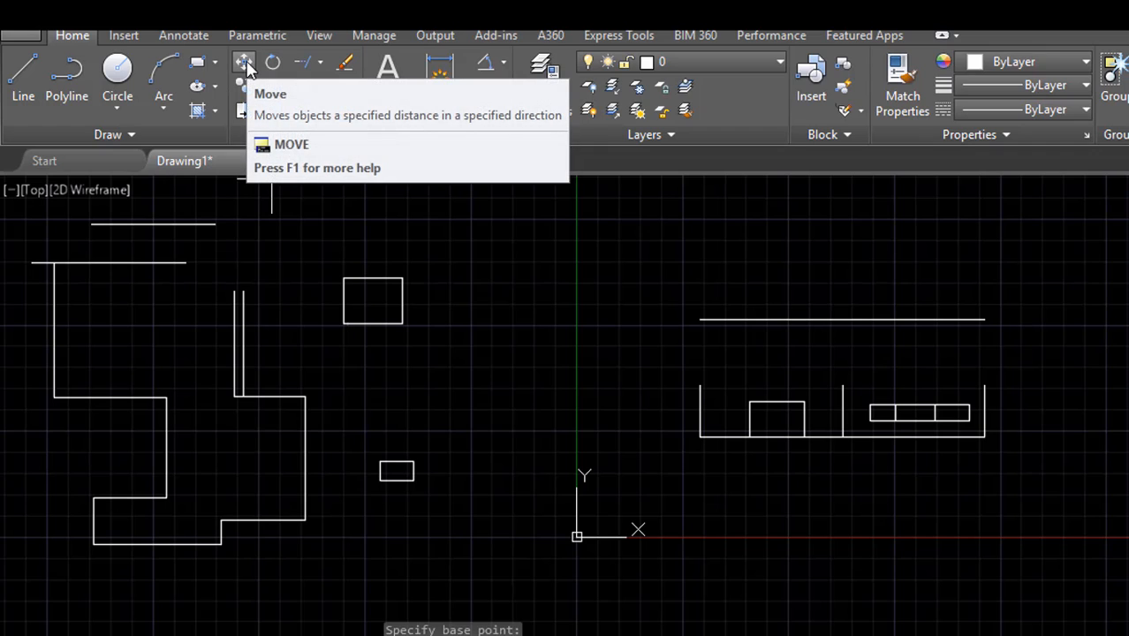
pyautogui.write('m')
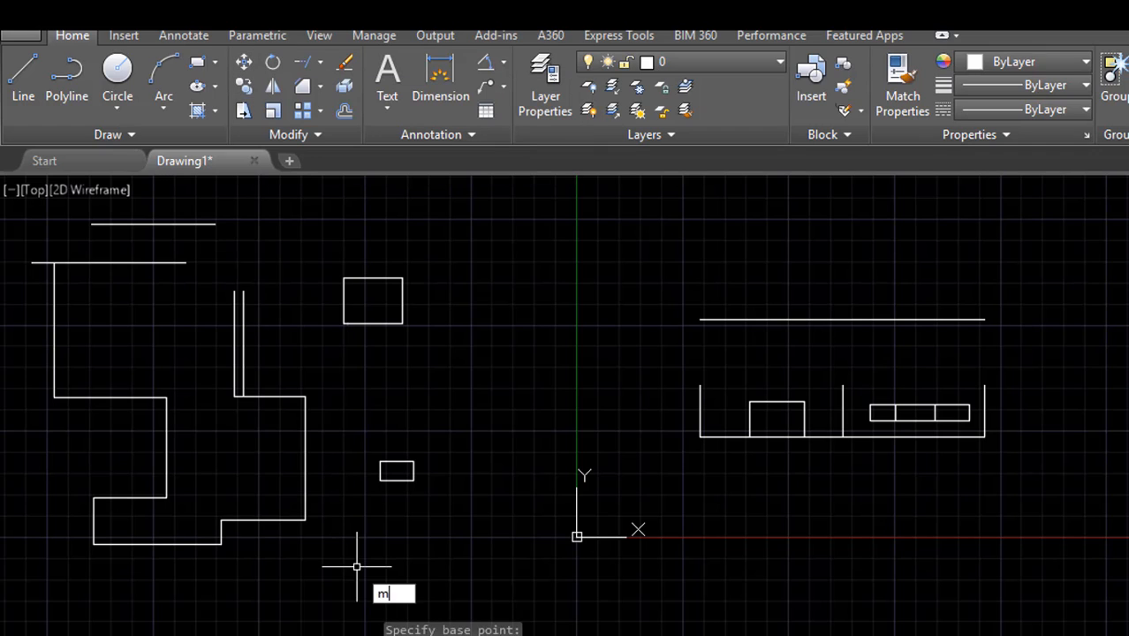
pyautogui.press('Return')
pyautogui.click(305, 498)
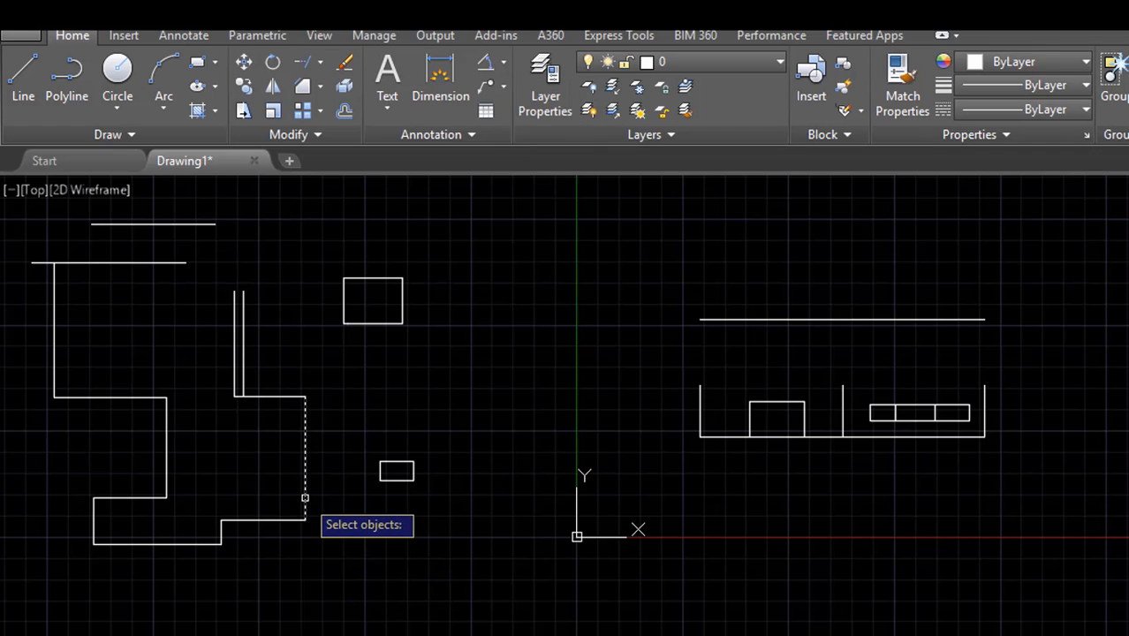
pyautogui.press('Return')
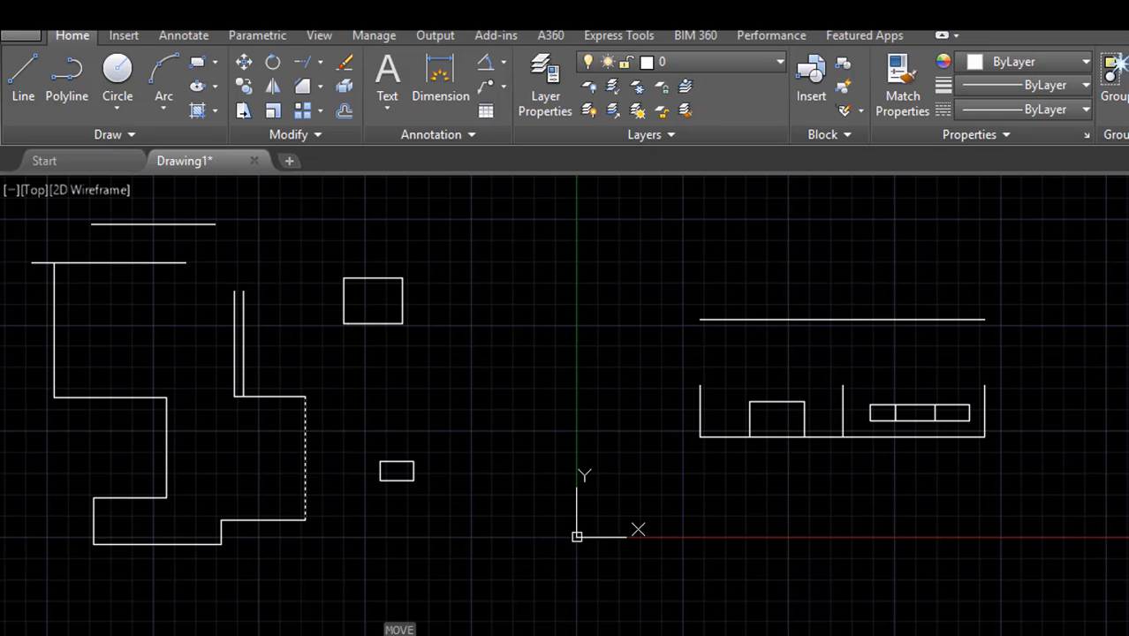
pyautogui.click(306, 520)
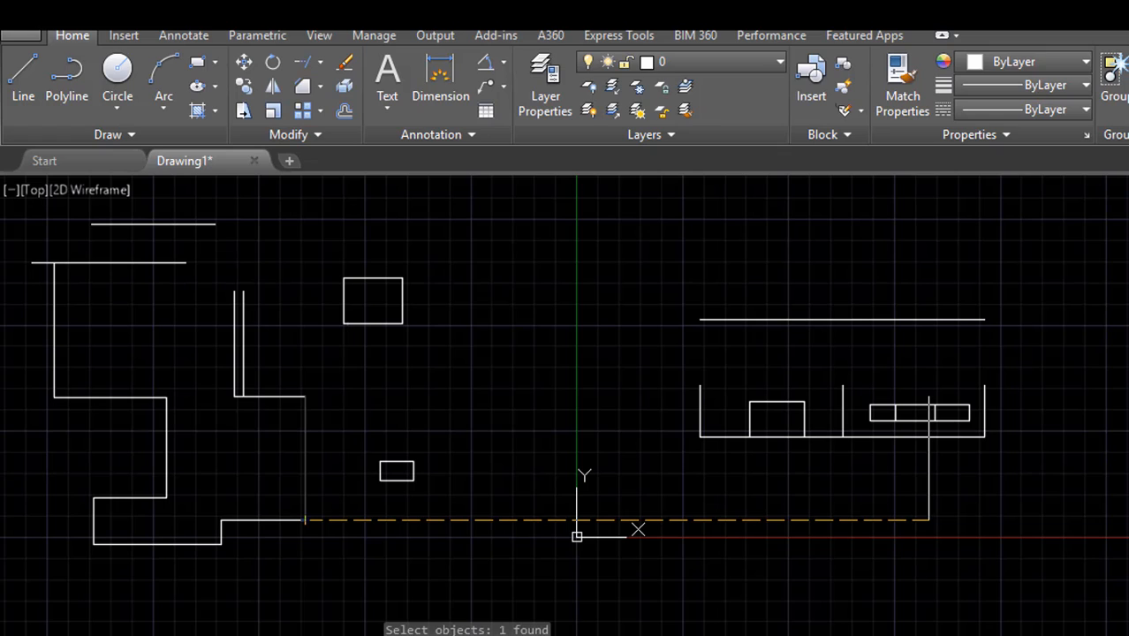
pyautogui.click(492, 386)
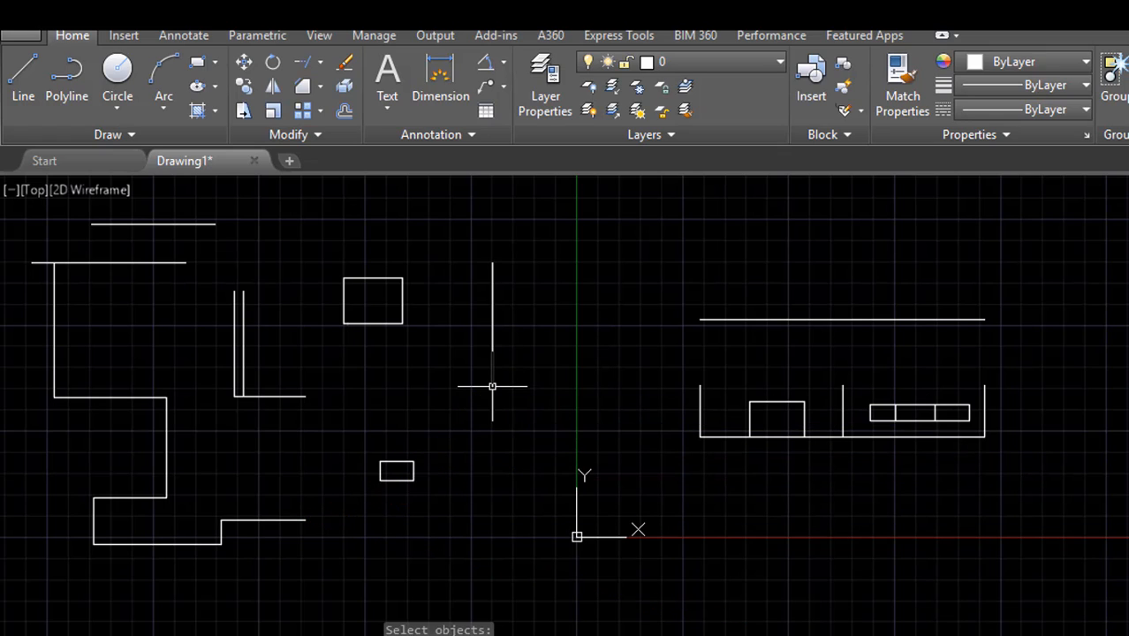
# - Copy the upper rectangle by its lower-right corner to the open area just below the separate long vertical line
pyautogui.click(244, 89)
pyautogui.write('co')
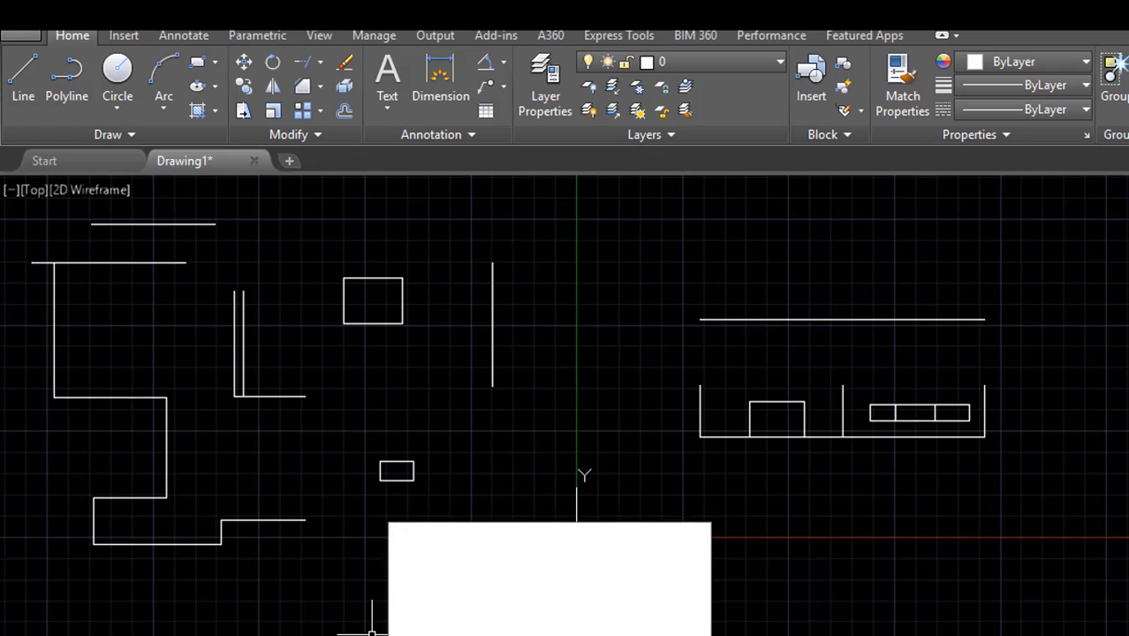
pyautogui.press('Return')
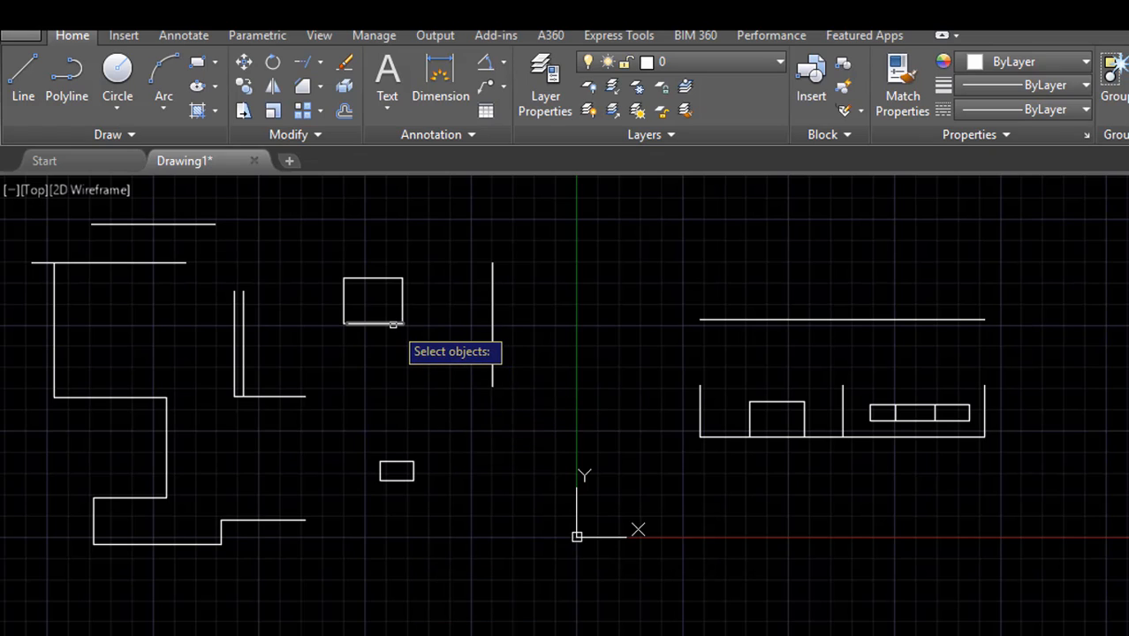
pyautogui.click(320, 248)
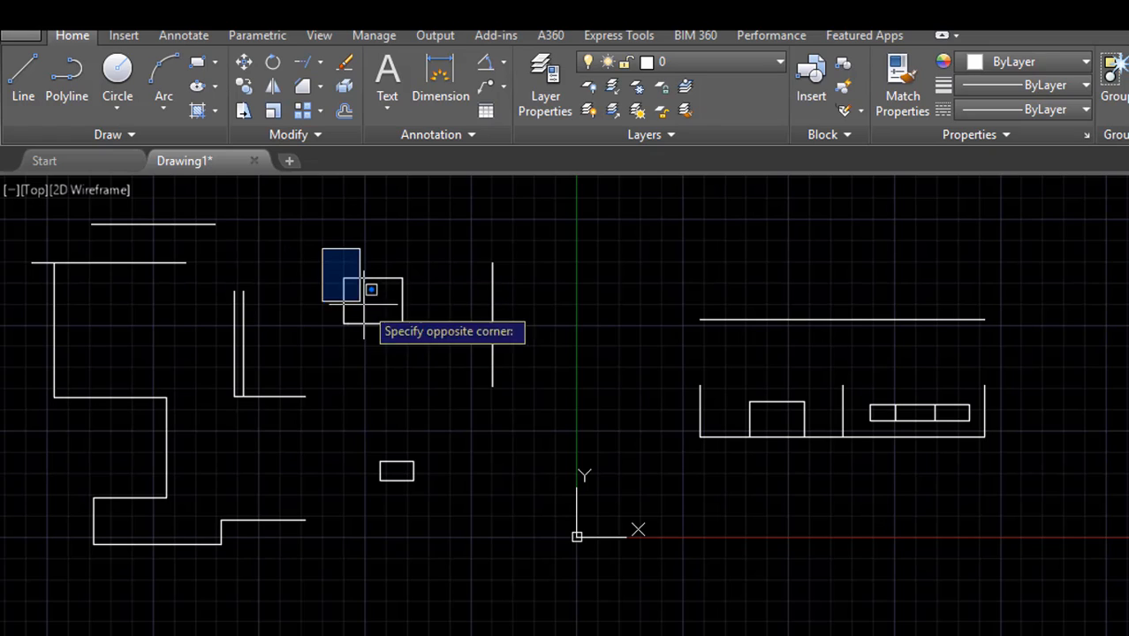
pyautogui.click(423, 338)
pyautogui.press('Return')
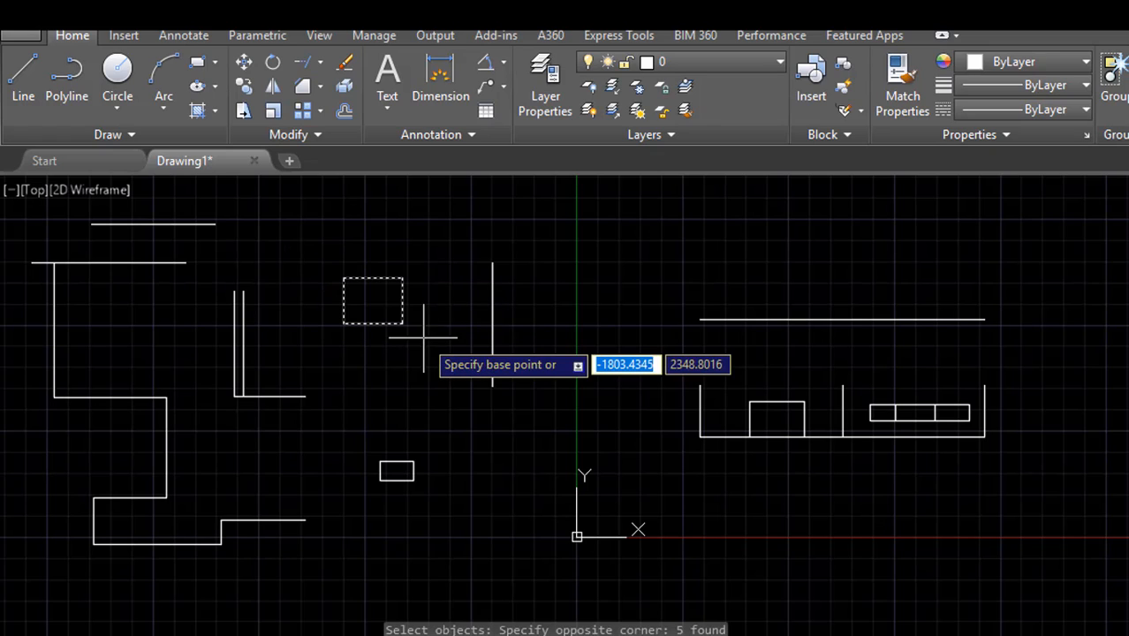
pyautogui.click(403, 324)
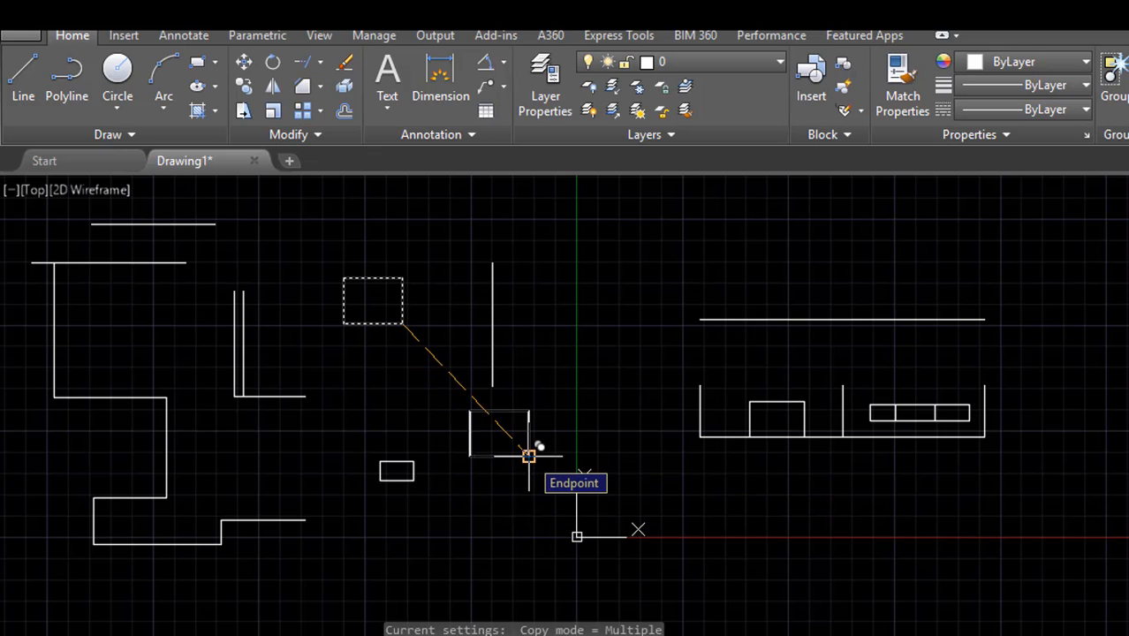
pyautogui.click(529, 456)
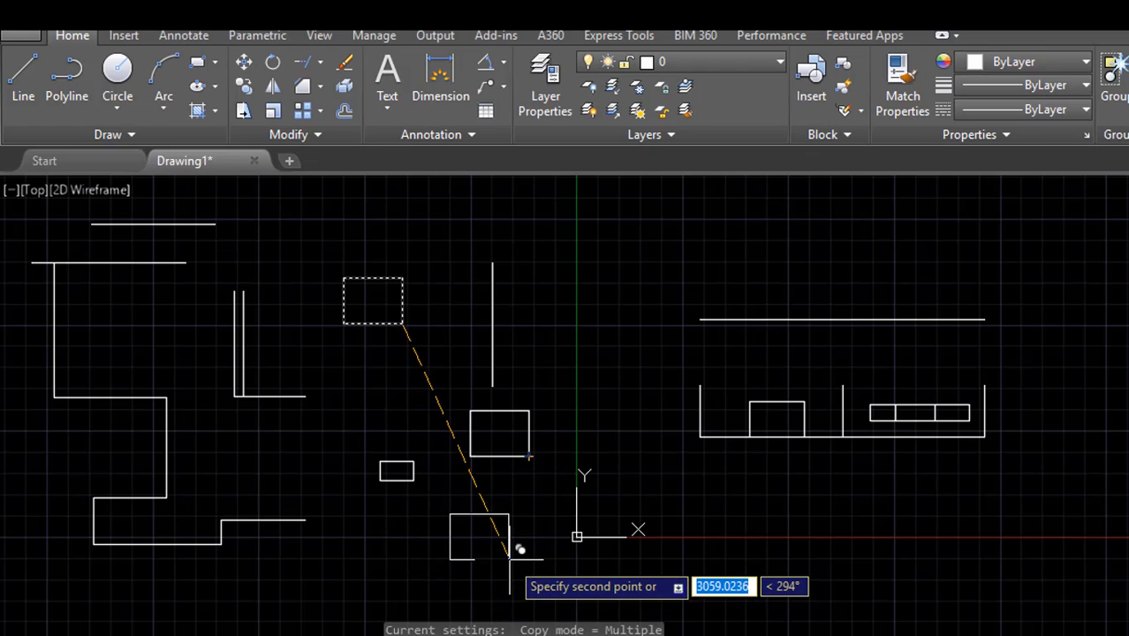
pyautogui.press('Escape')
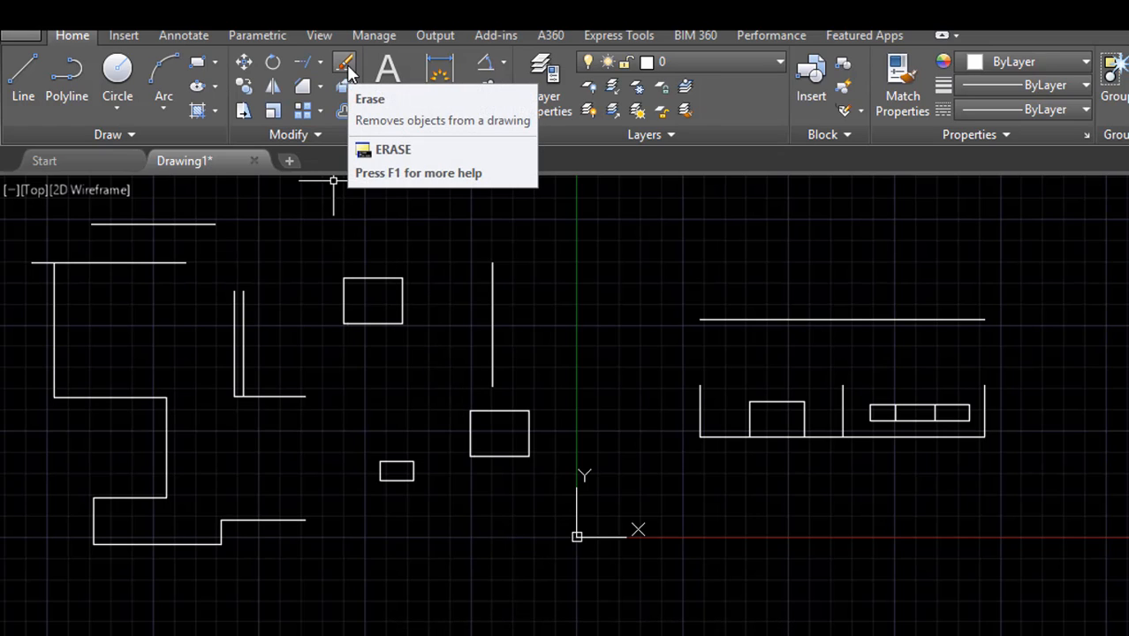
# - Erase the horizontal segment at the foot of the two parallel vertical lines
pyautogui.write('e')
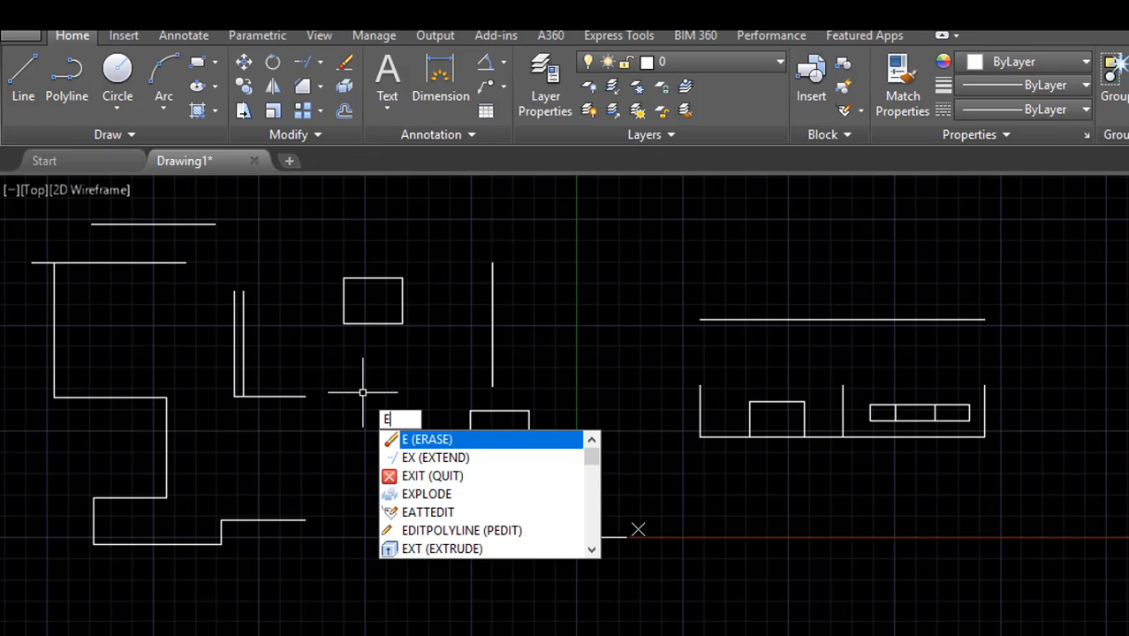
pyautogui.press('Return')
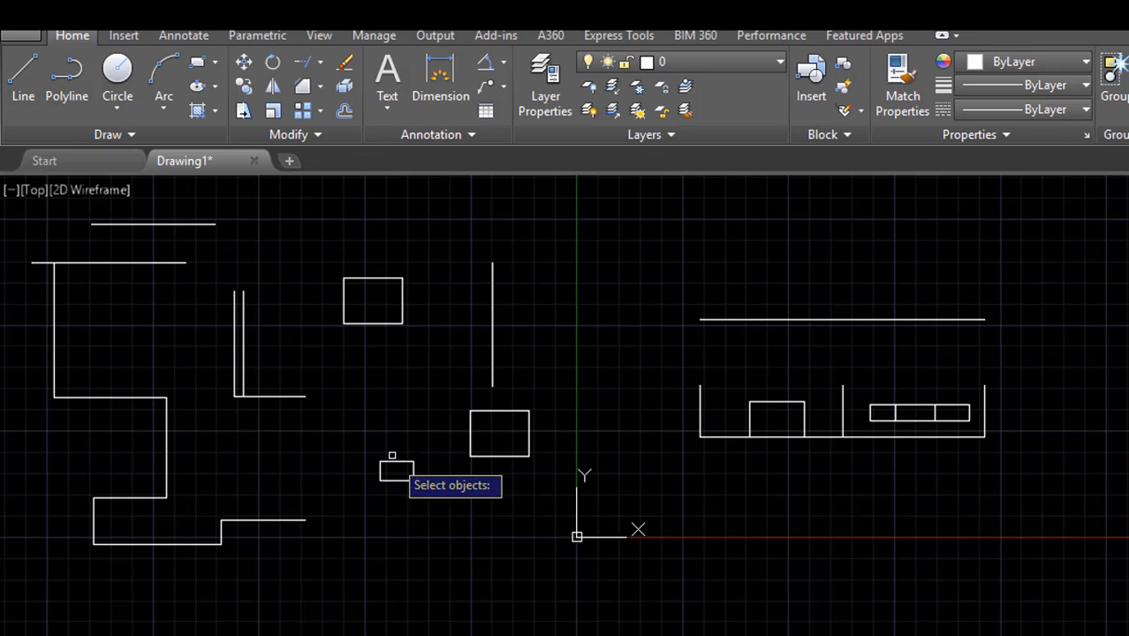
pyautogui.click(300, 395)
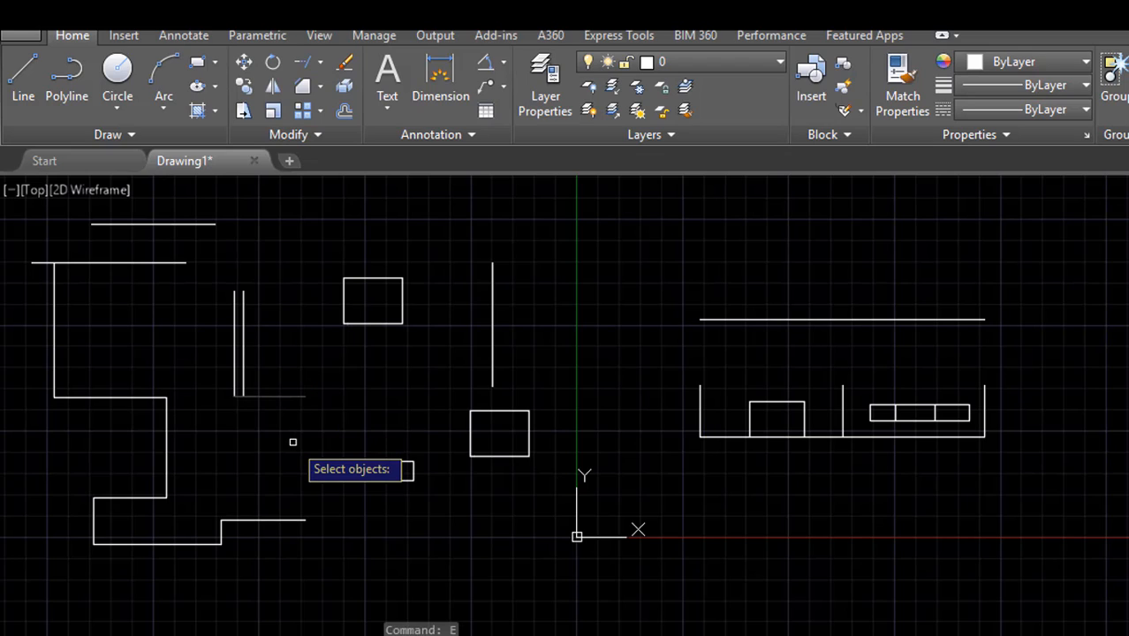
pyautogui.press('Return')
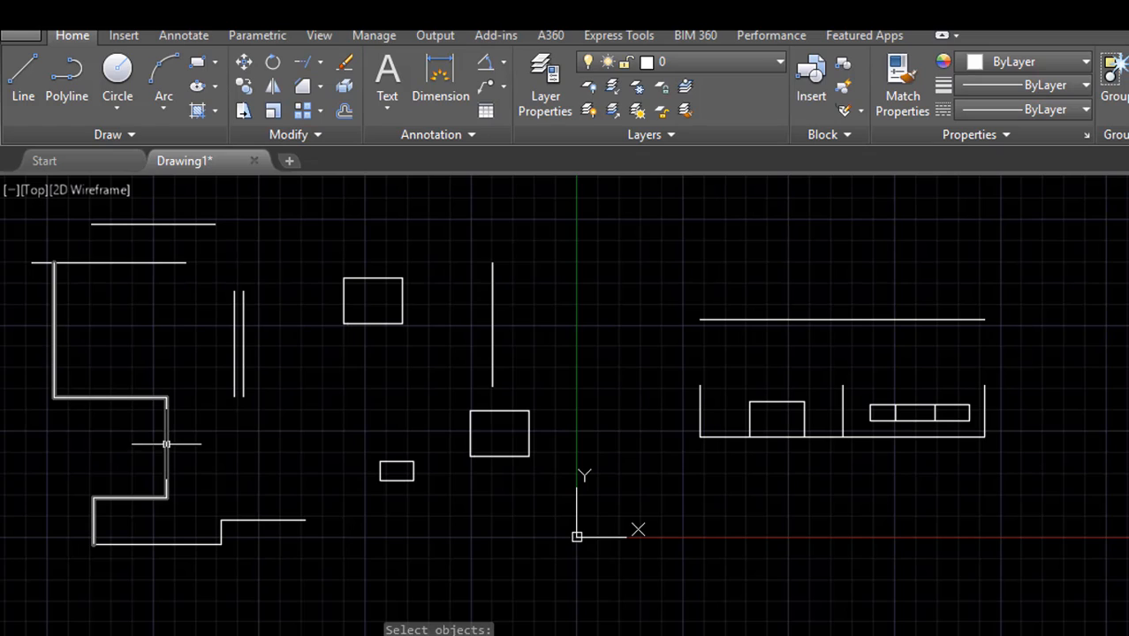
# - Draw a rectangle about 549 by 358 in the open area between the stepped polyline and the smallest rectangle
pyautogui.write('rec')
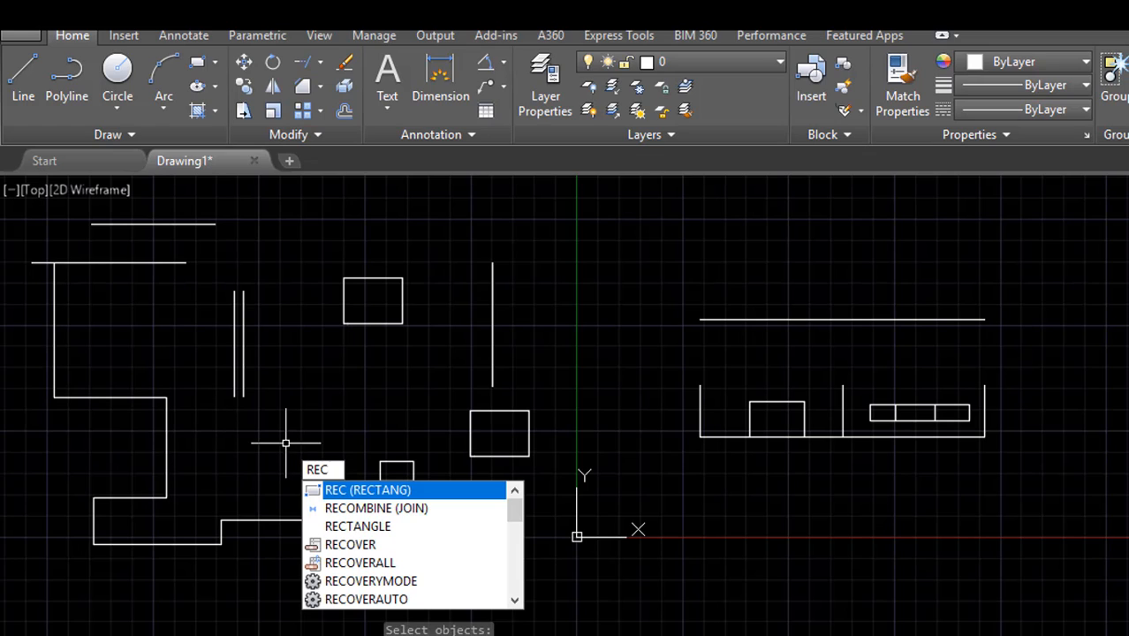
pyautogui.press('Return')
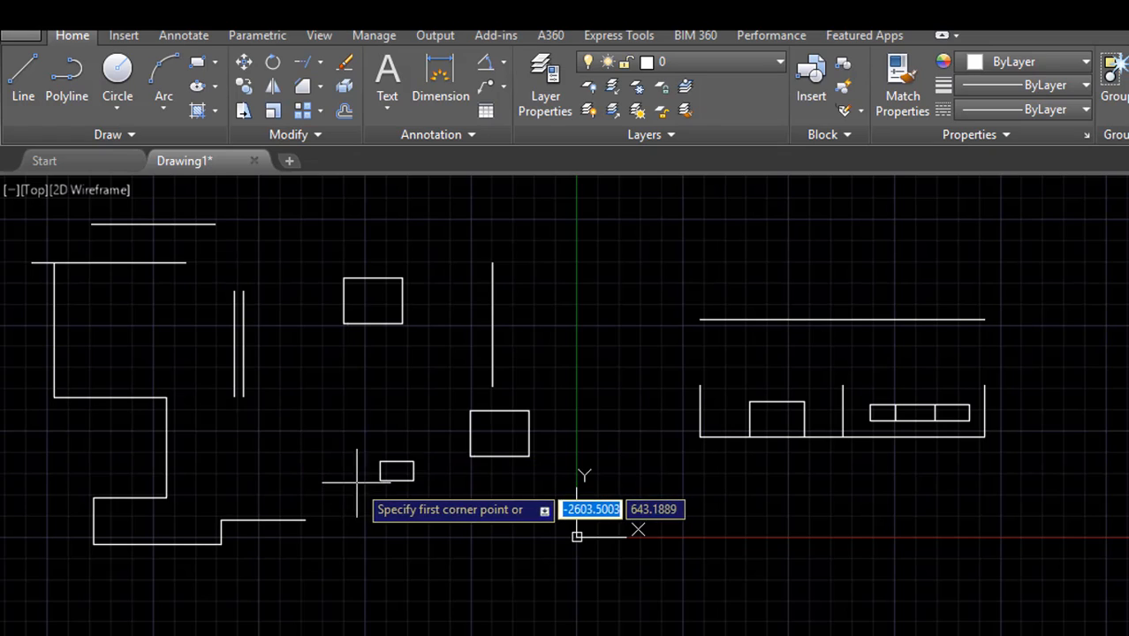
pyautogui.click(286, 424)
pyautogui.click(333, 454)
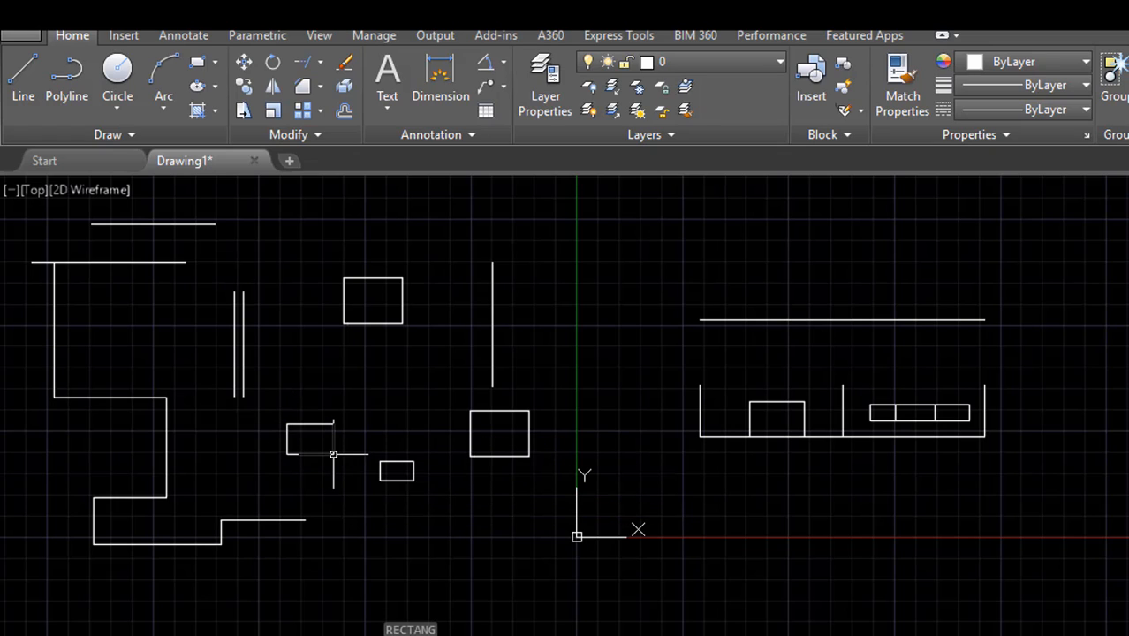
pyautogui.click(287, 449)
pyautogui.moveTo(286, 455)
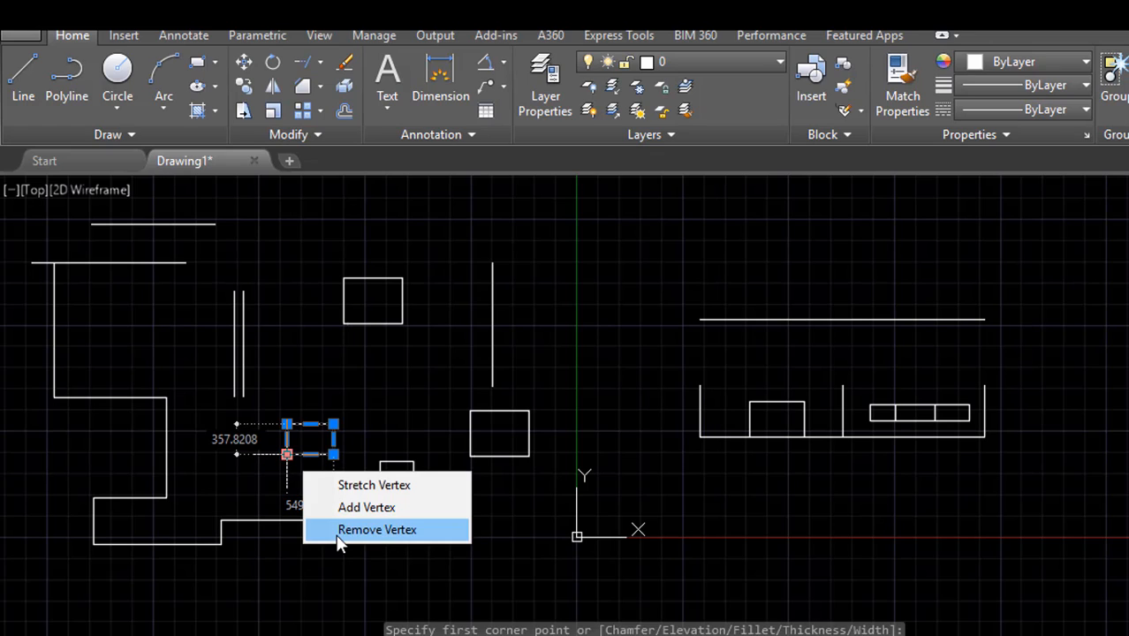
pyautogui.press('Escape')
pyautogui.click(334, 531)
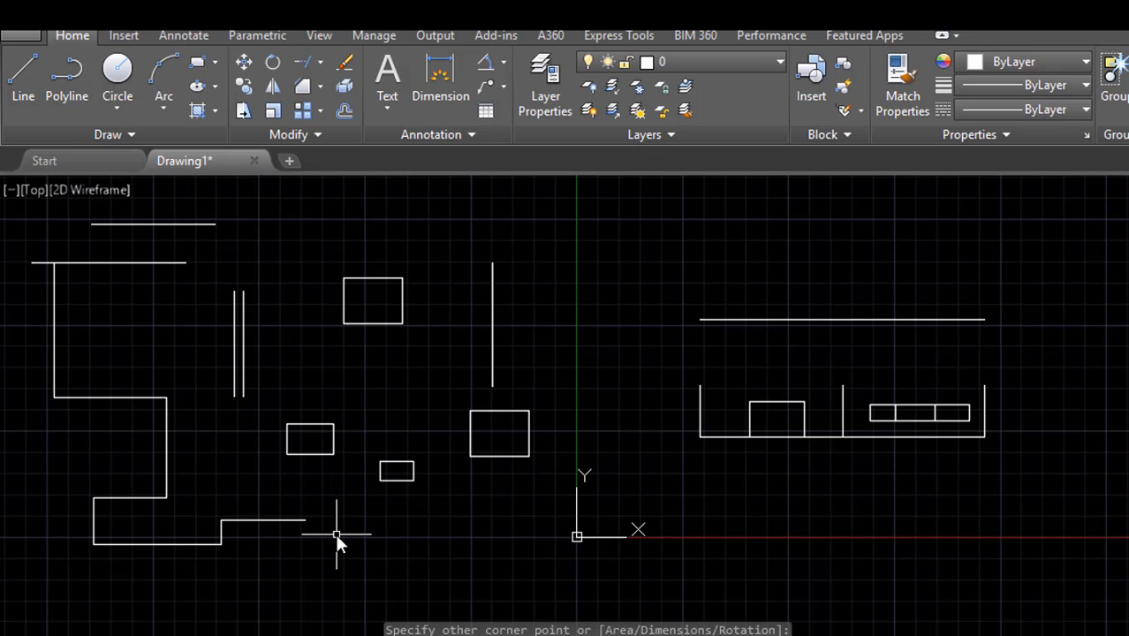
pyautogui.click(162, 453)
pyautogui.press('Escape')
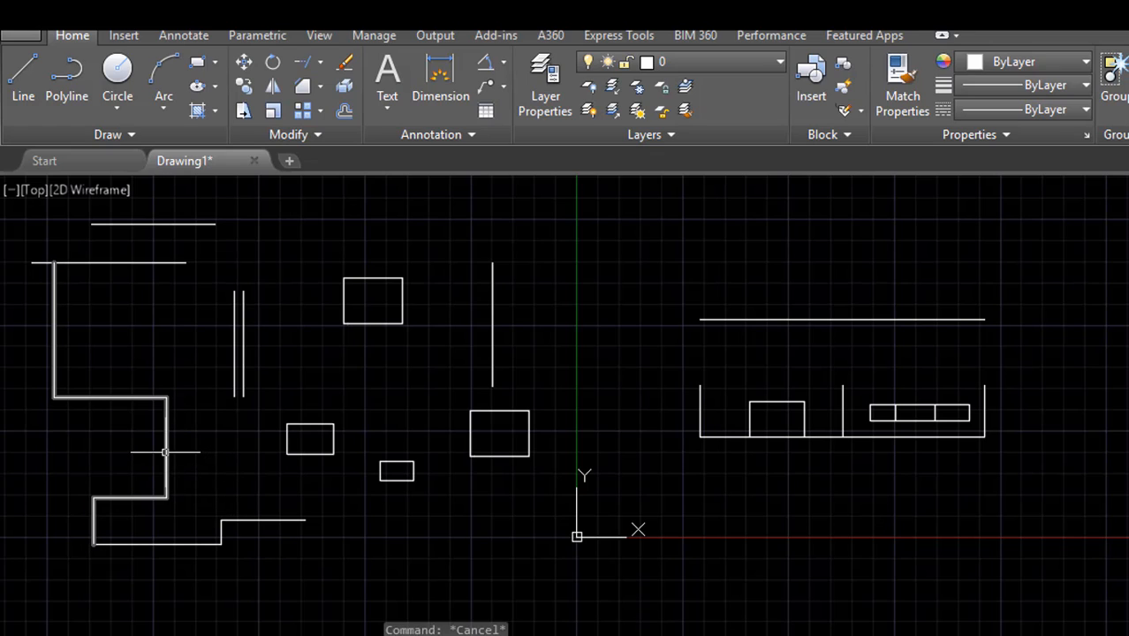
# - Explode the large stepped polyline and the rectangle just drawn beside it into separate segments
pyautogui.moveTo(165, 453)
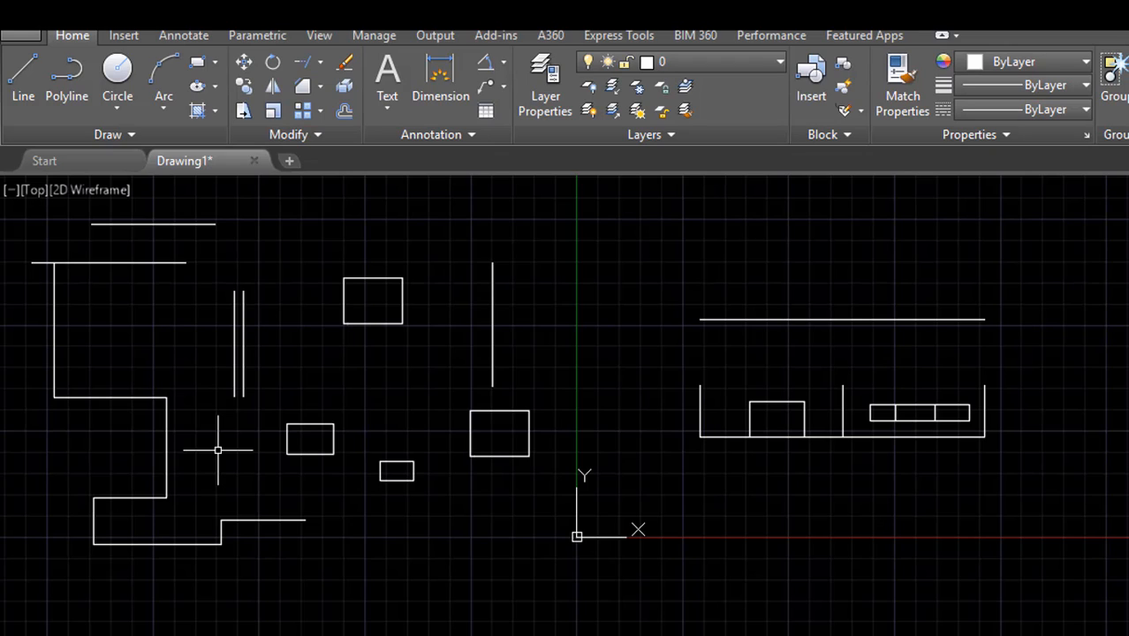
pyautogui.click(166, 449)
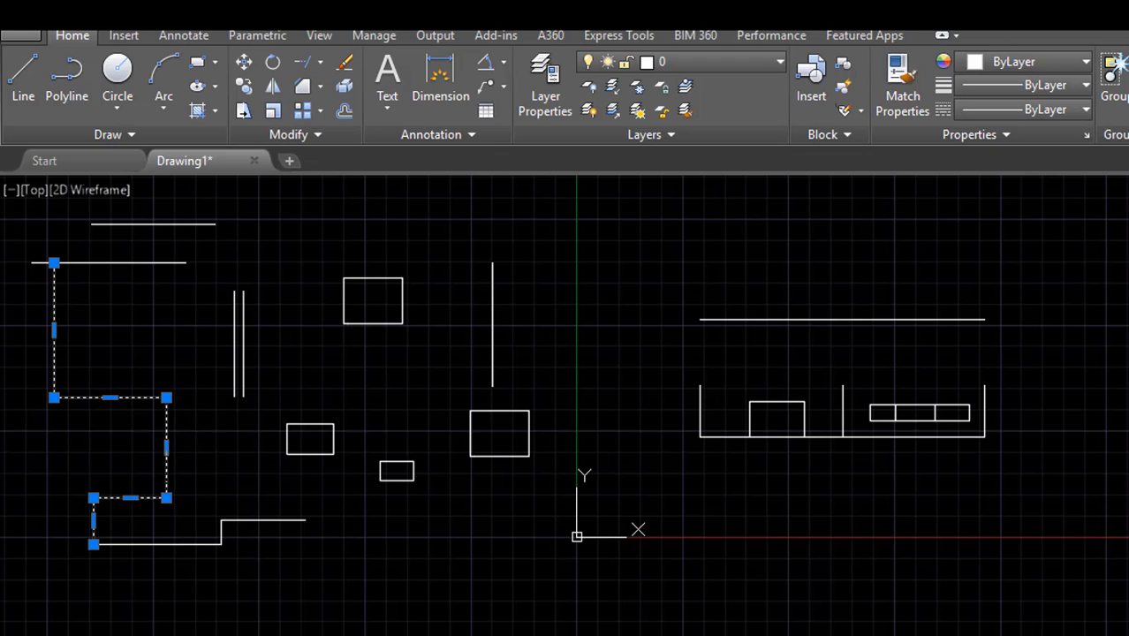
pyautogui.click(288, 438)
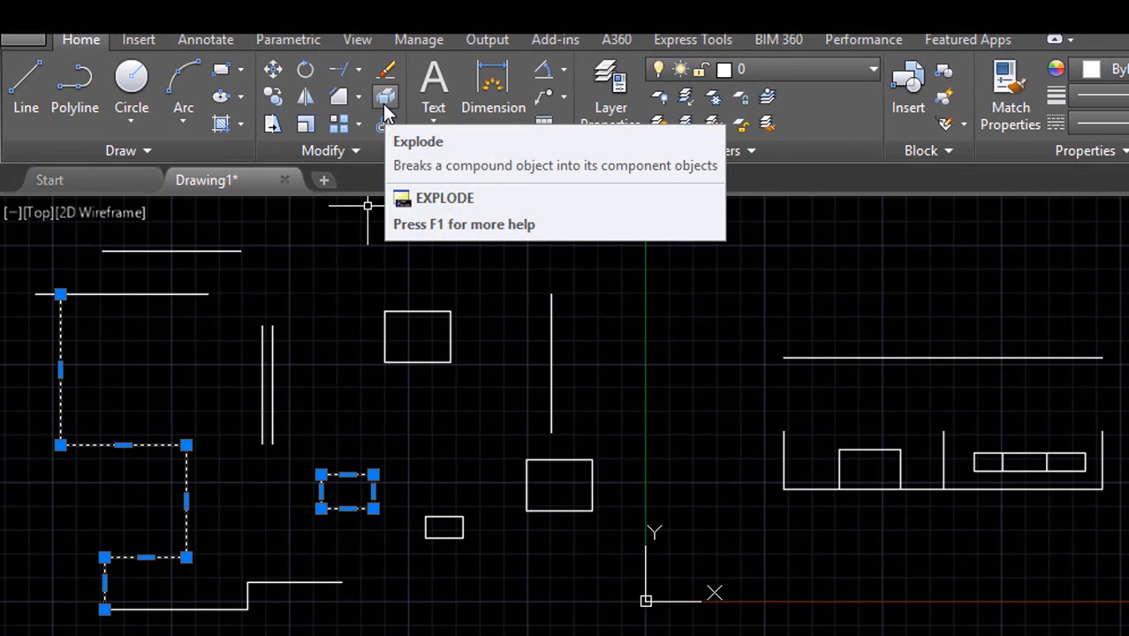
pyautogui.click(384, 104)
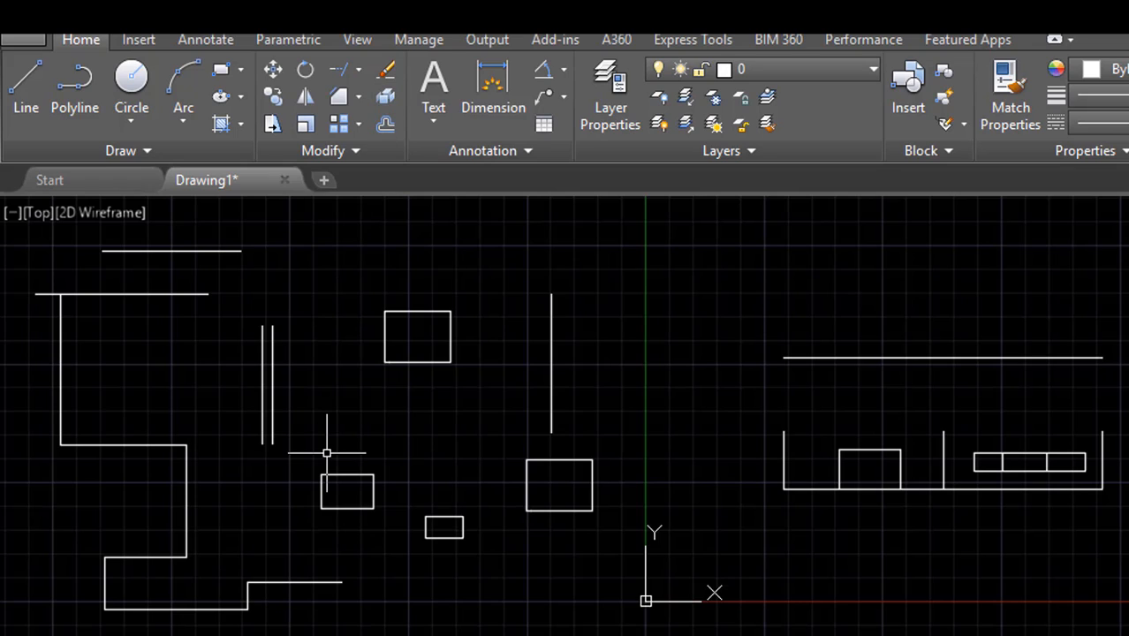
# - Check the exploded stepped shape and rectangle by selecting two vertical segments of each individually, and clear the selection
pyautogui.click(186, 478)
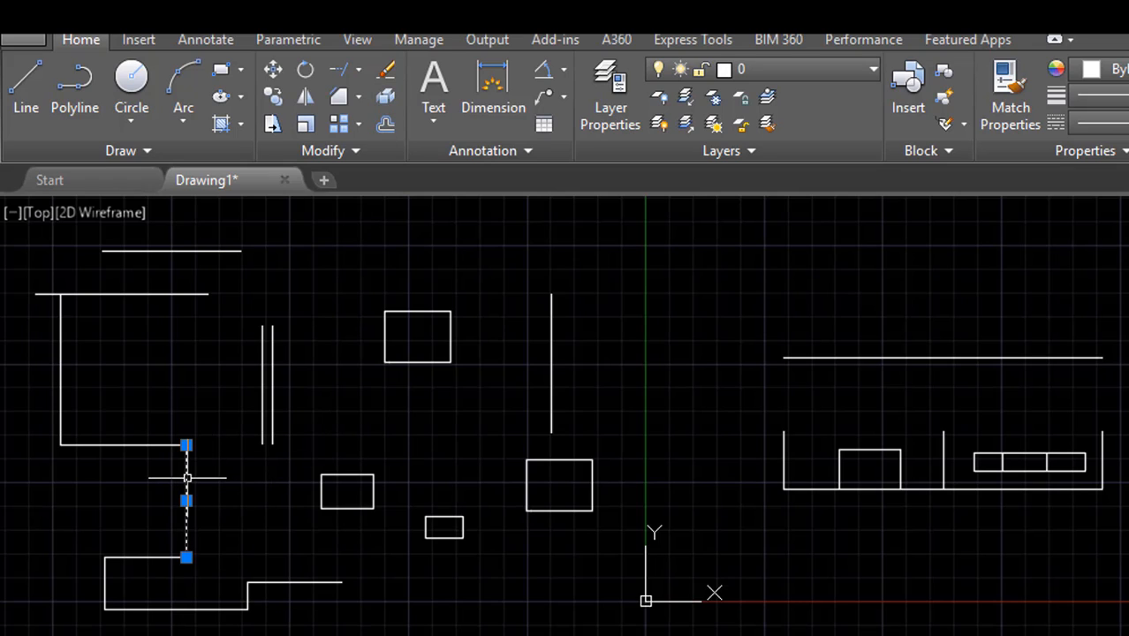
pyautogui.click(321, 492)
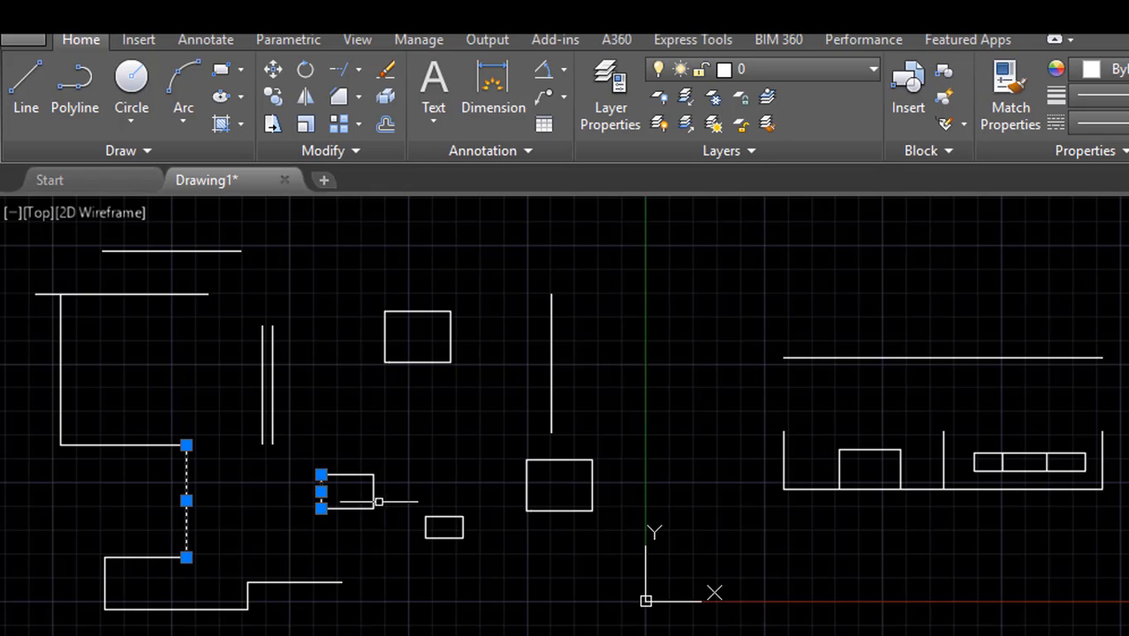
pyautogui.click(373, 499)
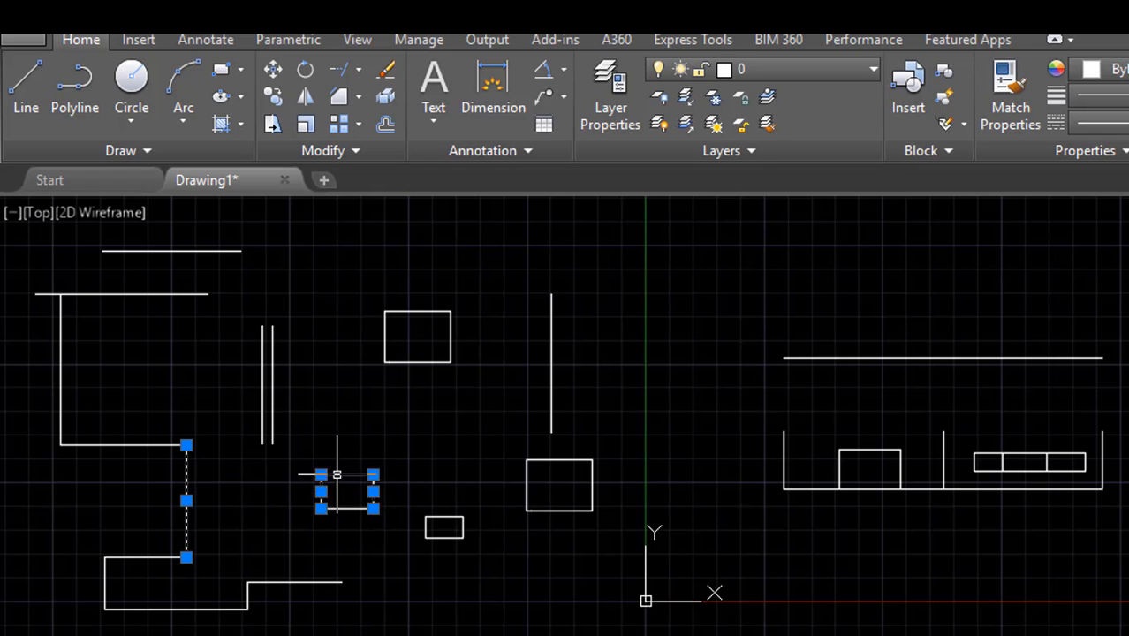
pyautogui.click(60, 374)
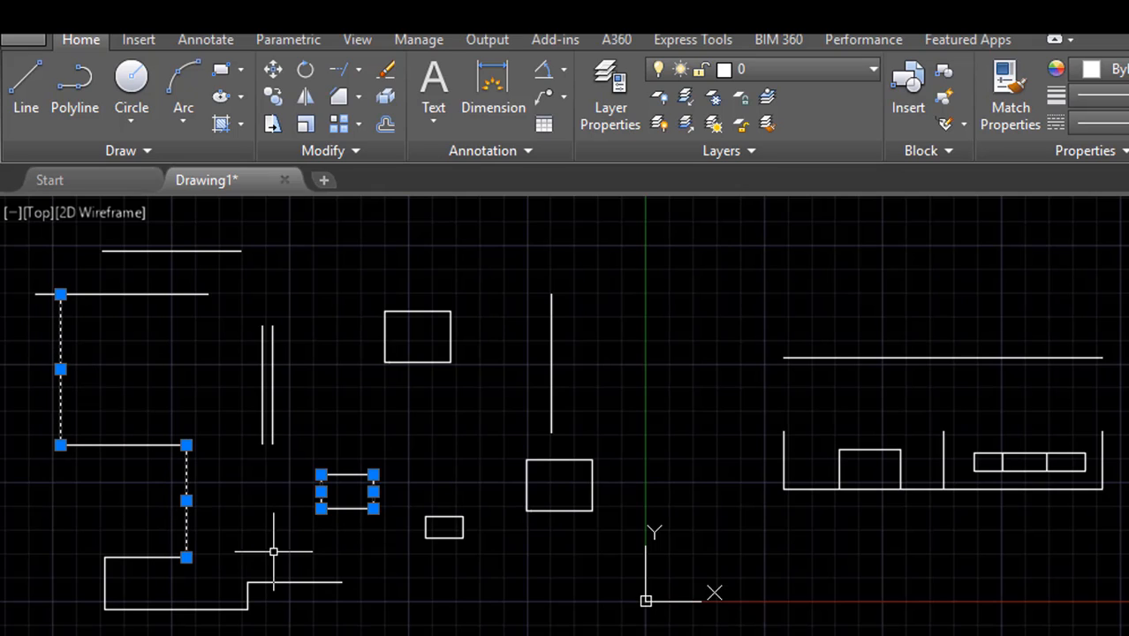
pyautogui.press('Escape')
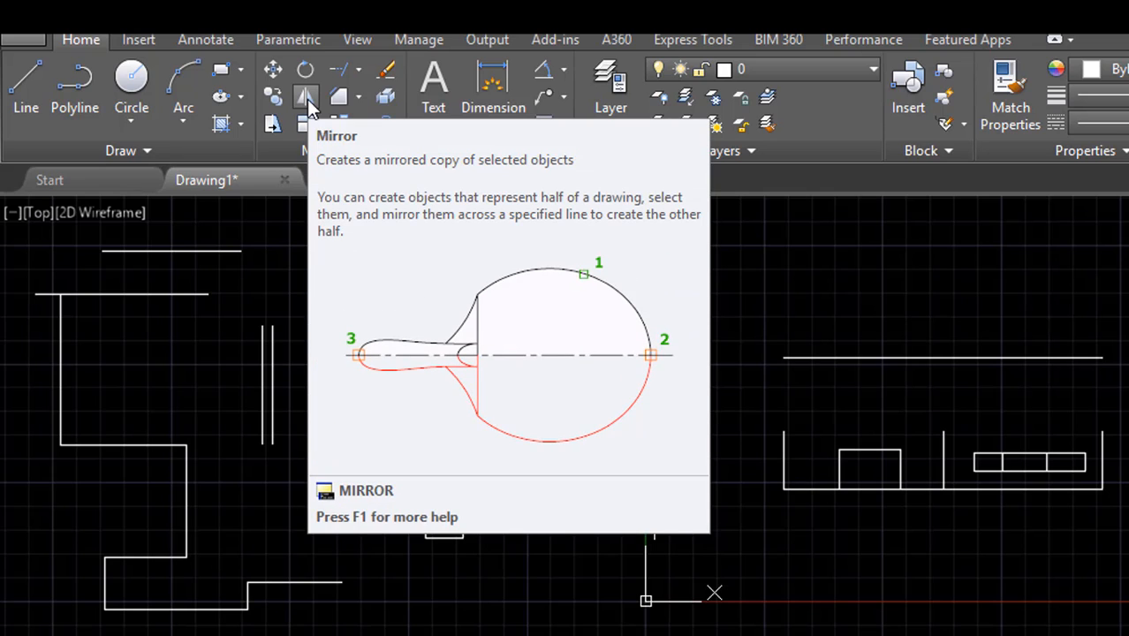
# - Mirror the short horizontal segment at the stepped shape's lower-right end about a vertical line through its right endpoint, keeping the source object
pyautogui.click(307, 99)
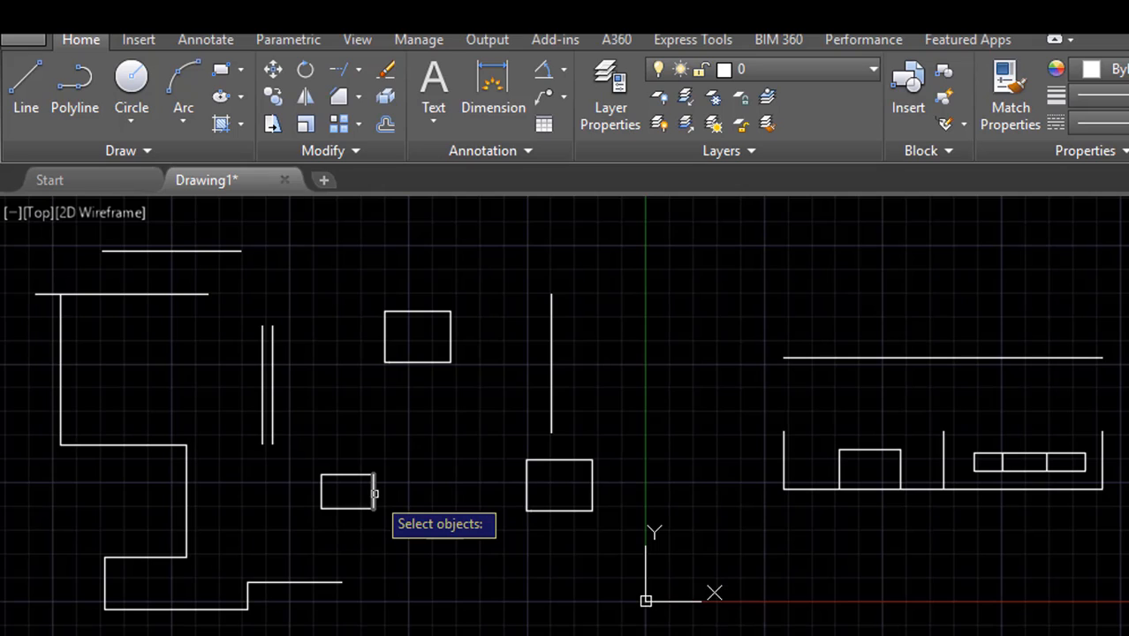
pyautogui.click(324, 584)
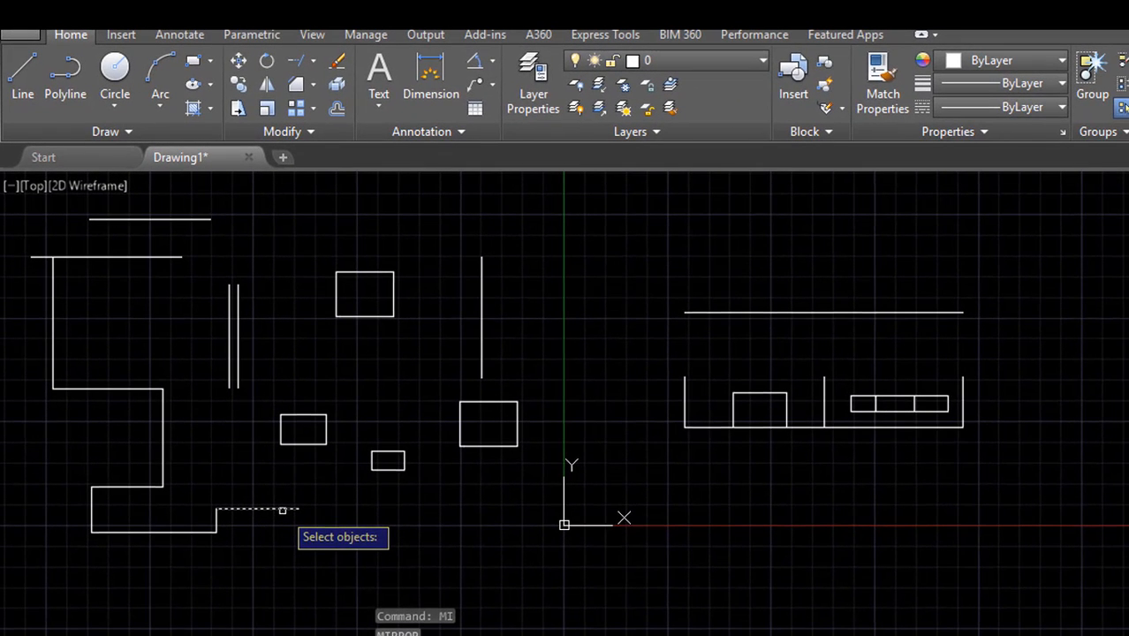
pyautogui.press('Return')
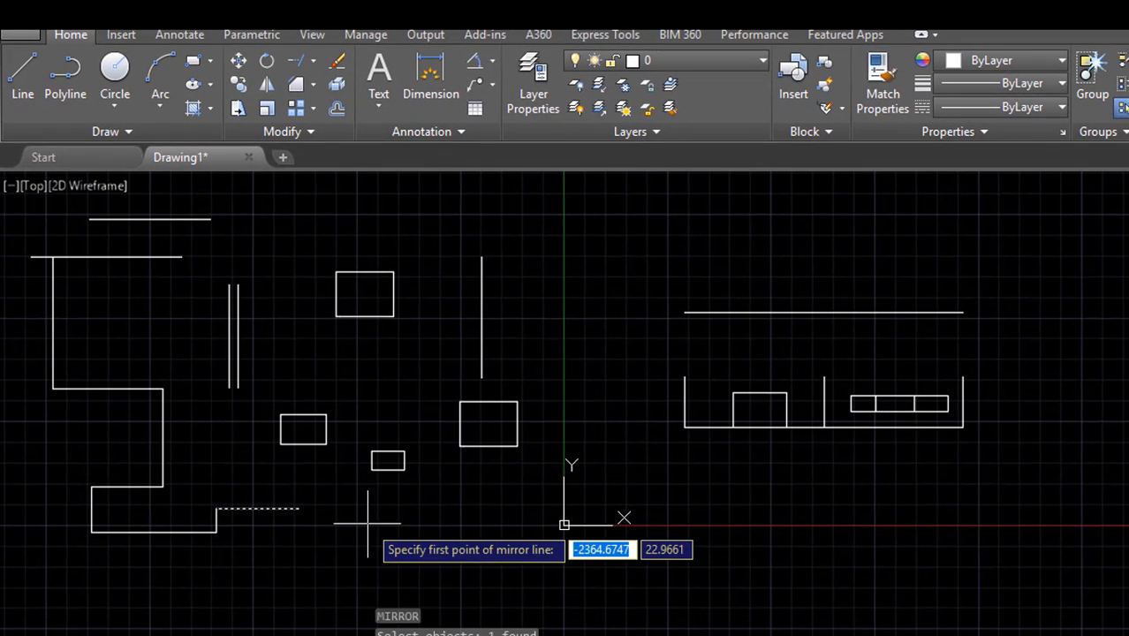
pyautogui.click(298, 509)
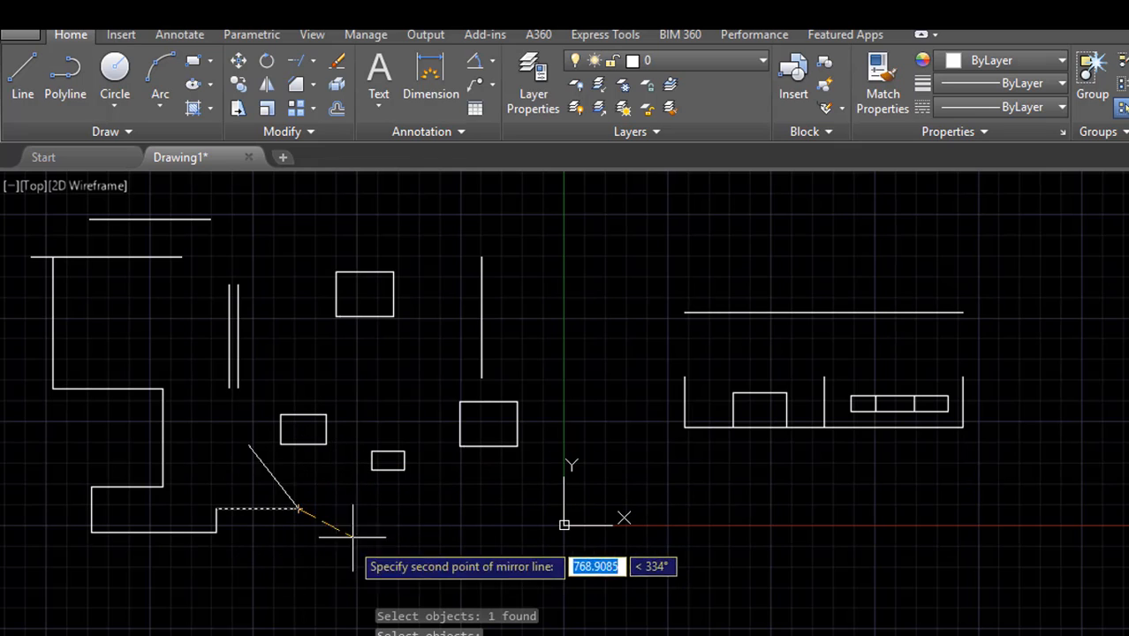
pyautogui.click(299, 573)
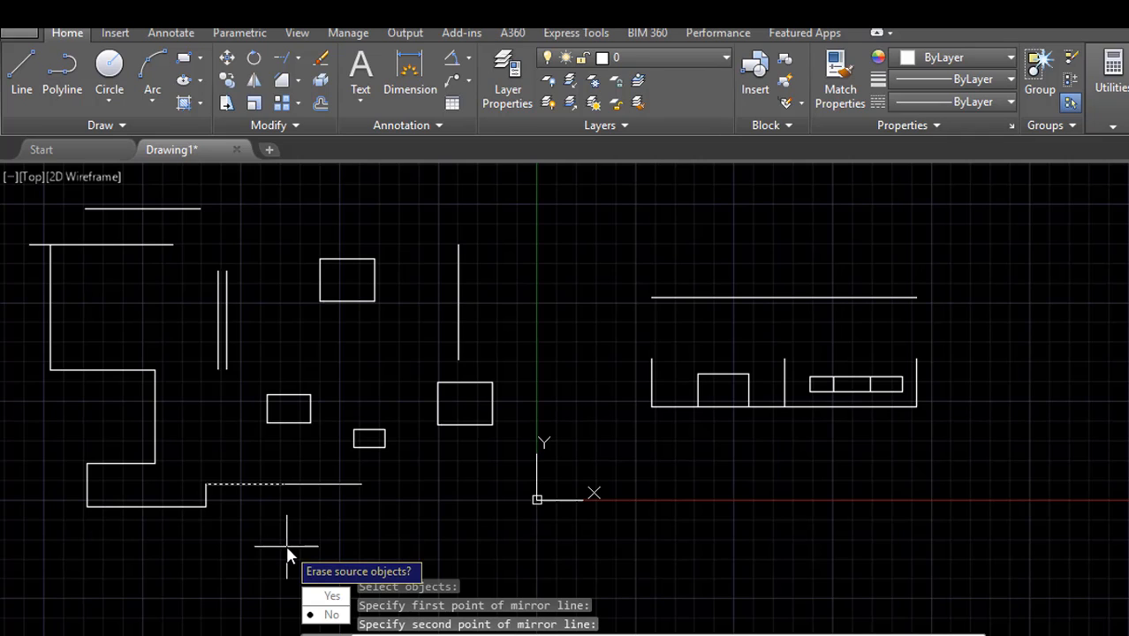
pyautogui.press('Return')
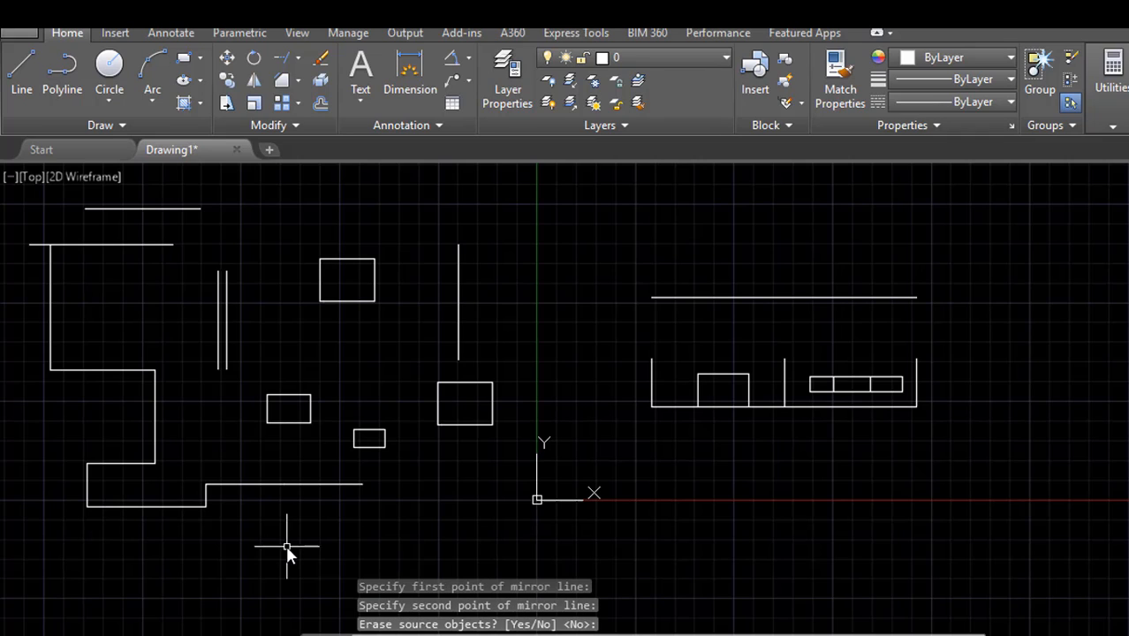
# - Select the mirrored source segment to check it, clear the selection and undo the last mirror
pyautogui.click(264, 484)
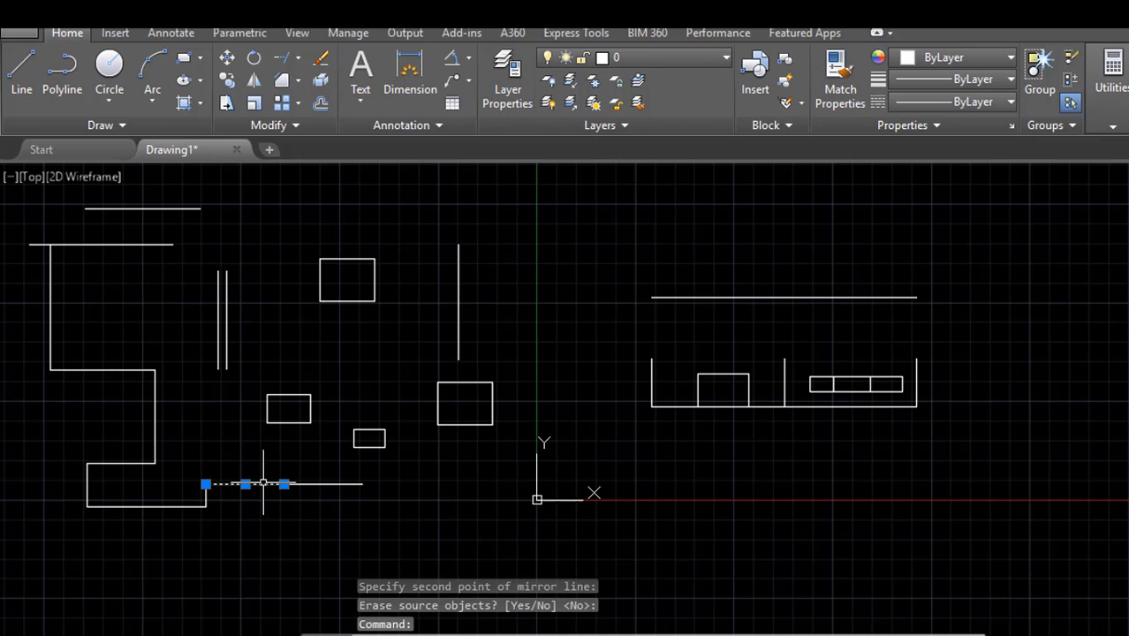
pyautogui.press('Escape')
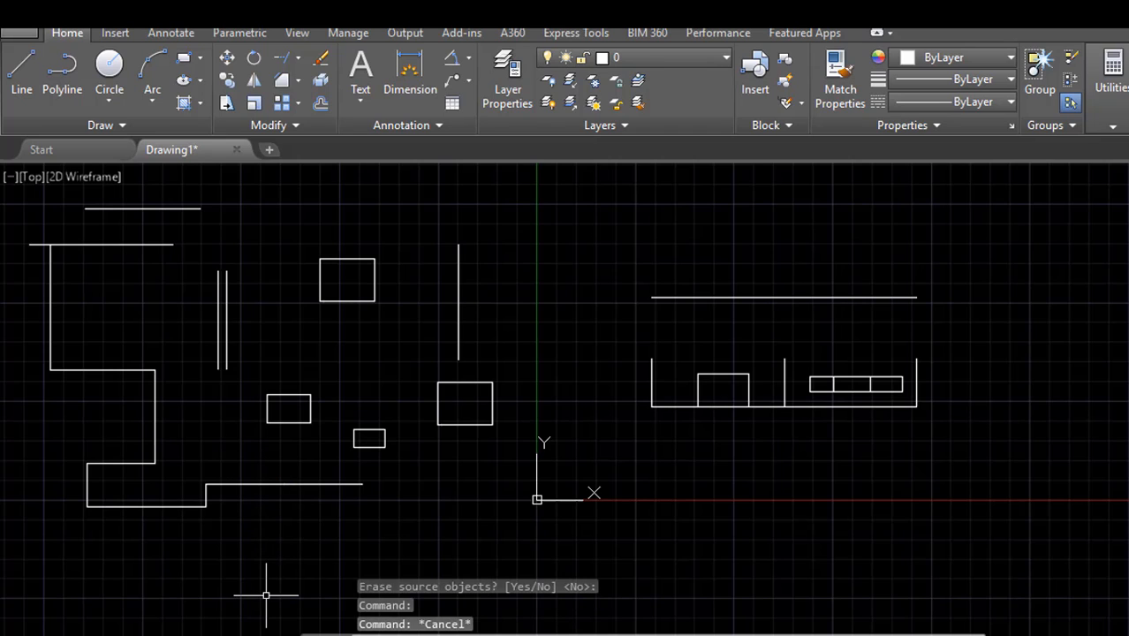
pyautogui.hotkey('ctrl', 'z')
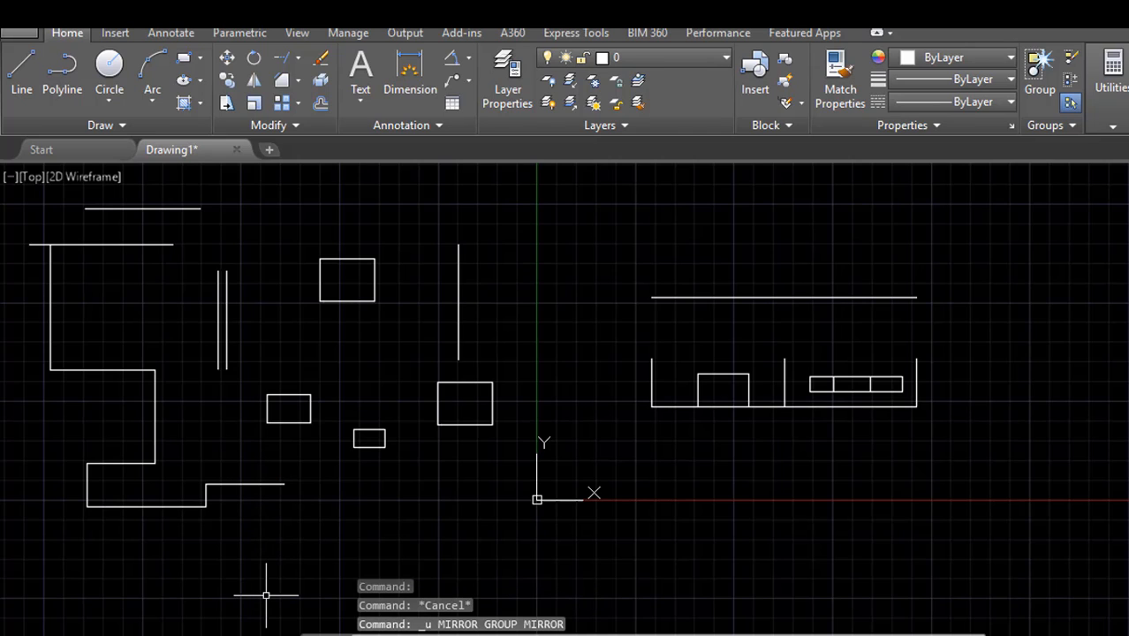
# - Mirror the short horizontal segment at the stepped shape's lower-right end about a near-vertical line through a point near its right end, erasing the source object
pyautogui.write('MI')
pyautogui.press('Return')
pyautogui.click(274, 483)
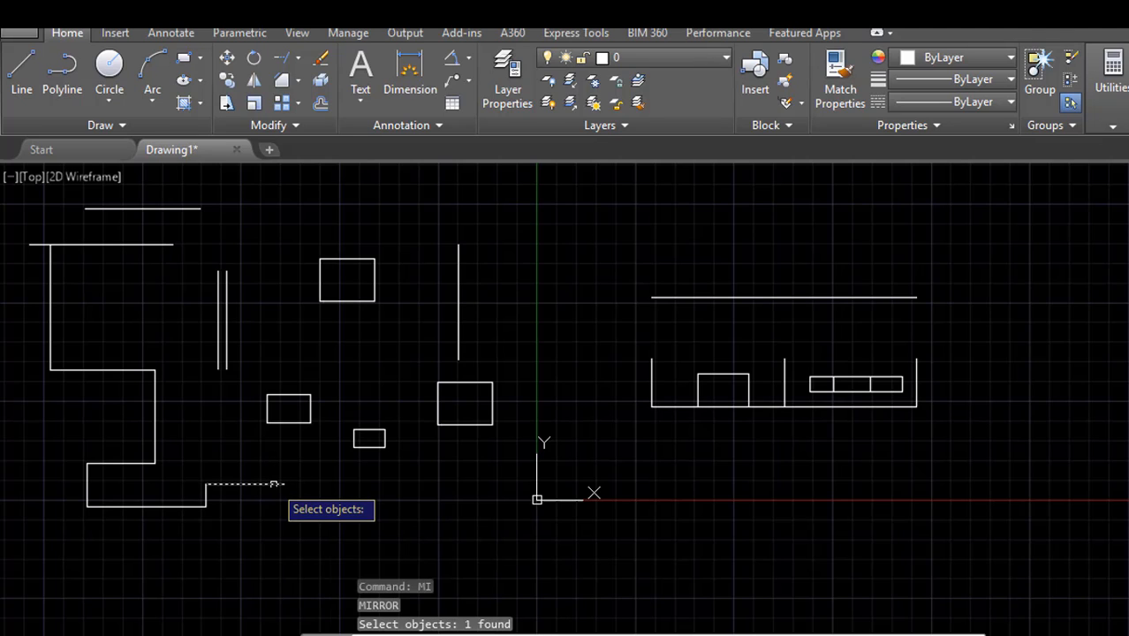
pyautogui.press('Return')
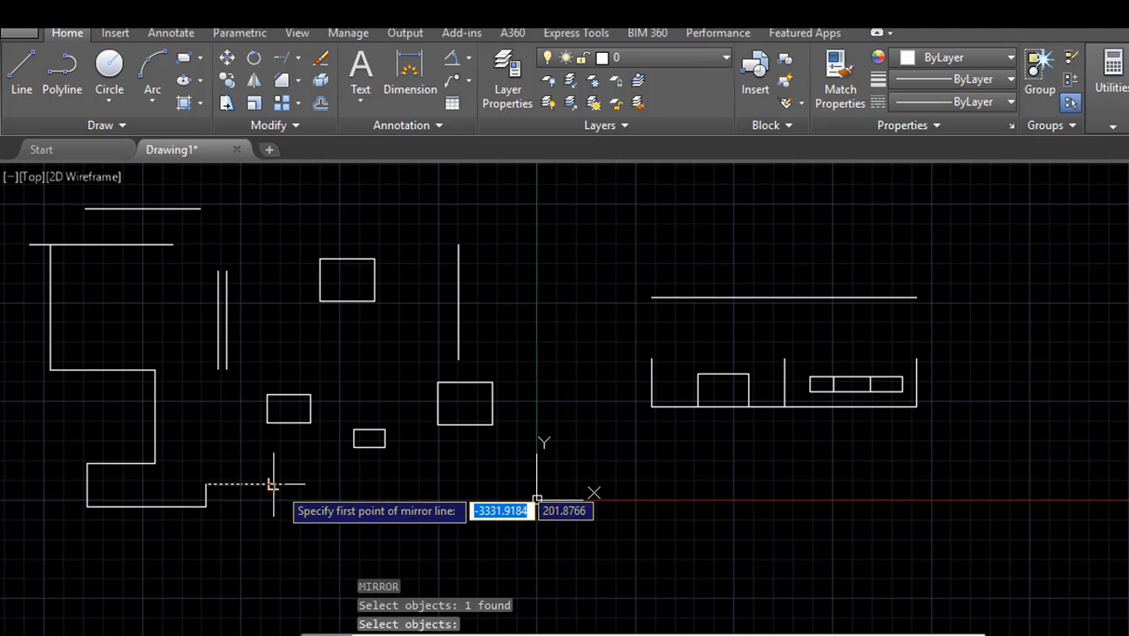
pyautogui.click(274, 484)
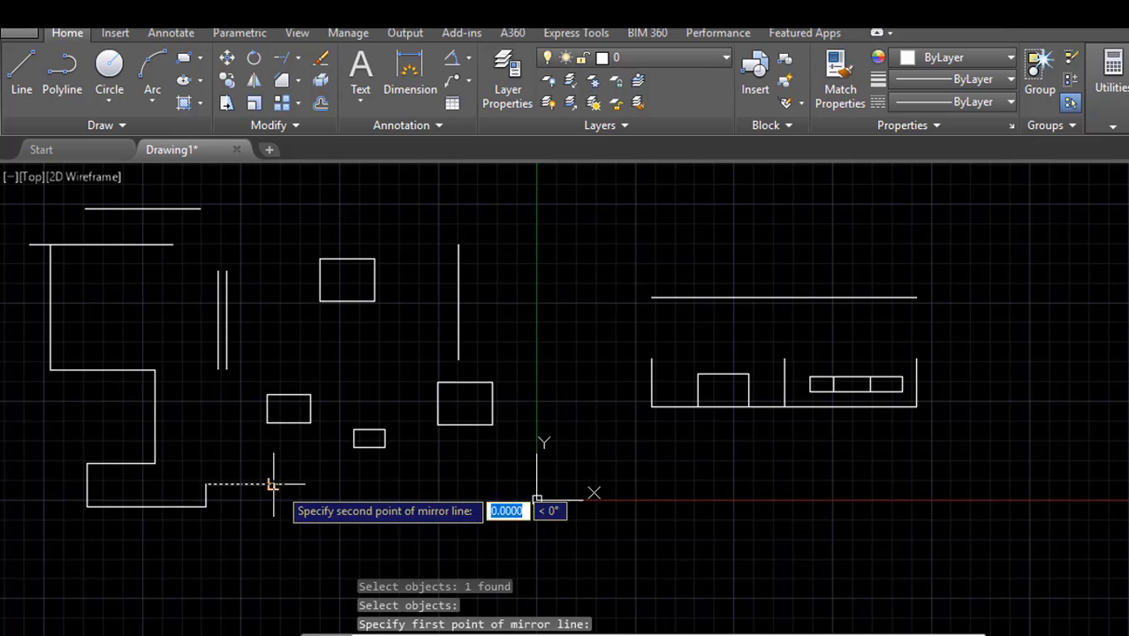
pyautogui.click(273, 591)
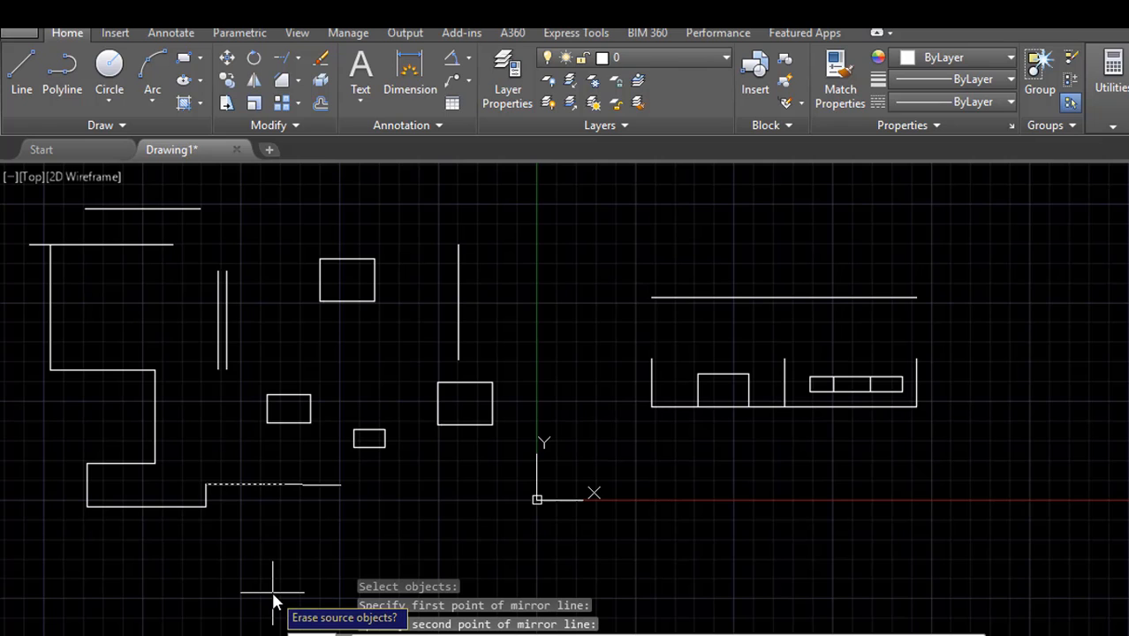
pyautogui.write('Y')
pyautogui.press('Return')
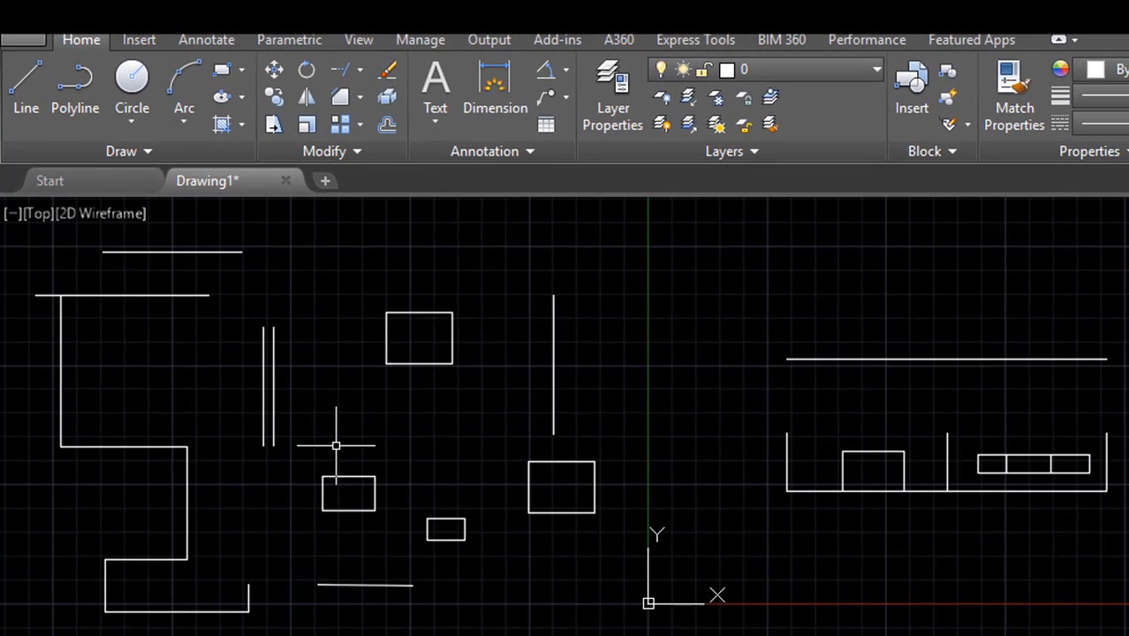
pyautogui.click(358, 100)
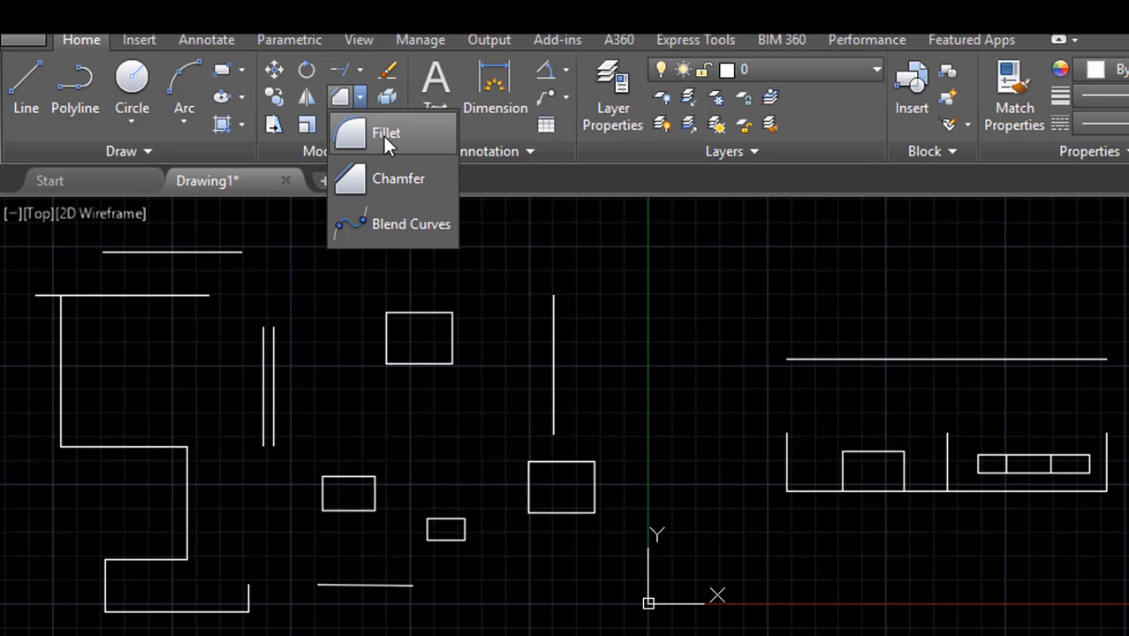
pyautogui.click(384, 141)
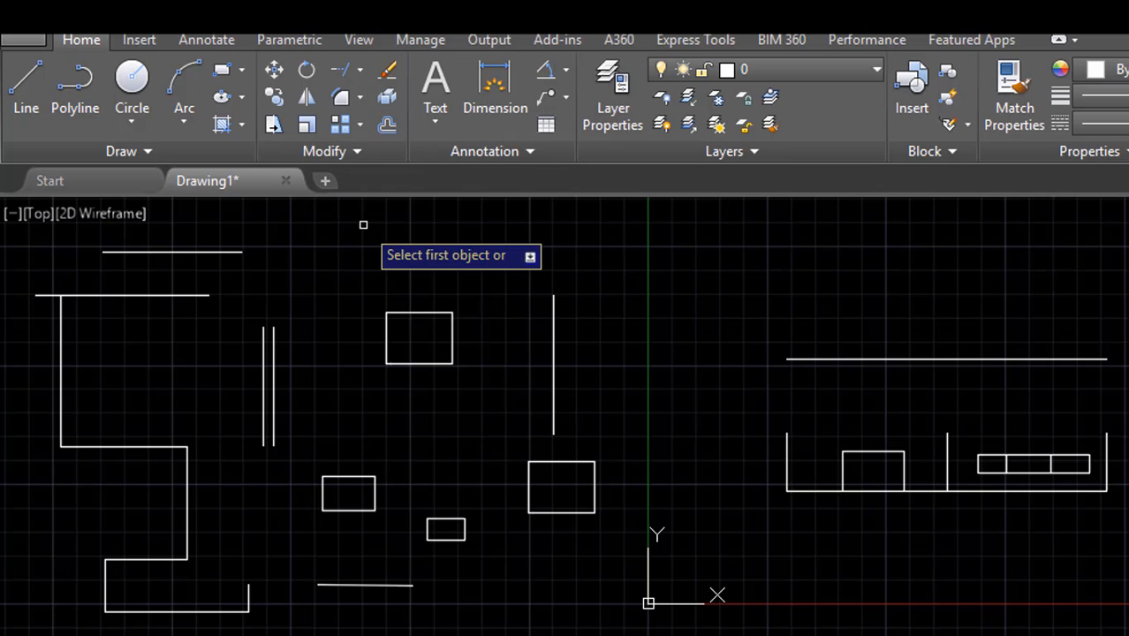
pyautogui.write('f')
pyautogui.press('Return')
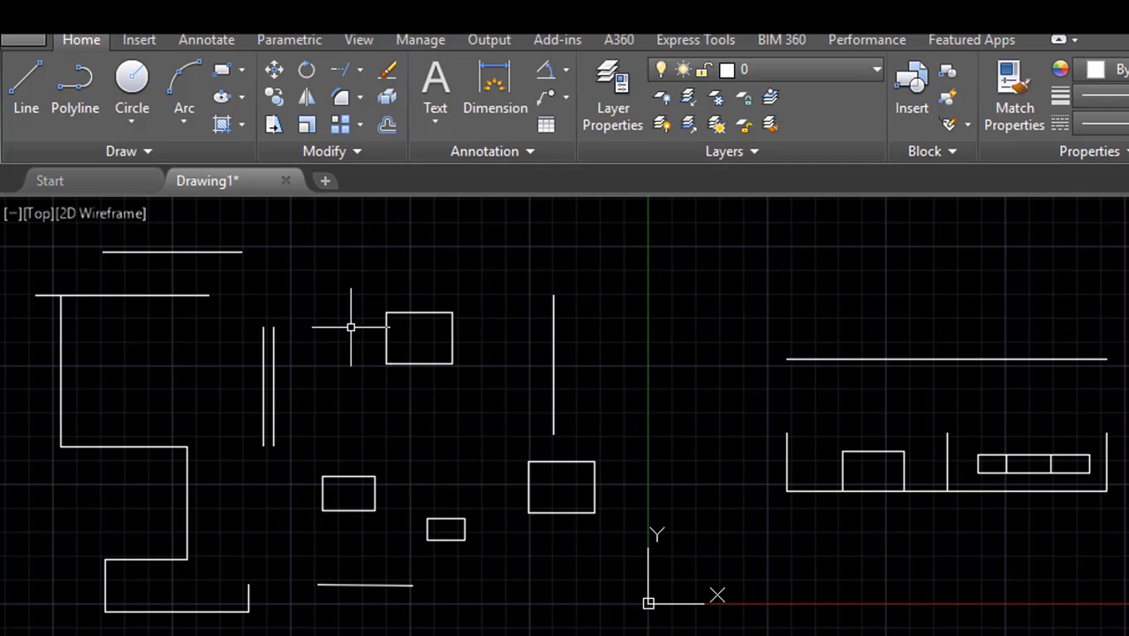
# - Draw a rectangle about 2878 by 1038 units below the small rectangles and the mirrored segment
pyautogui.write('rec')
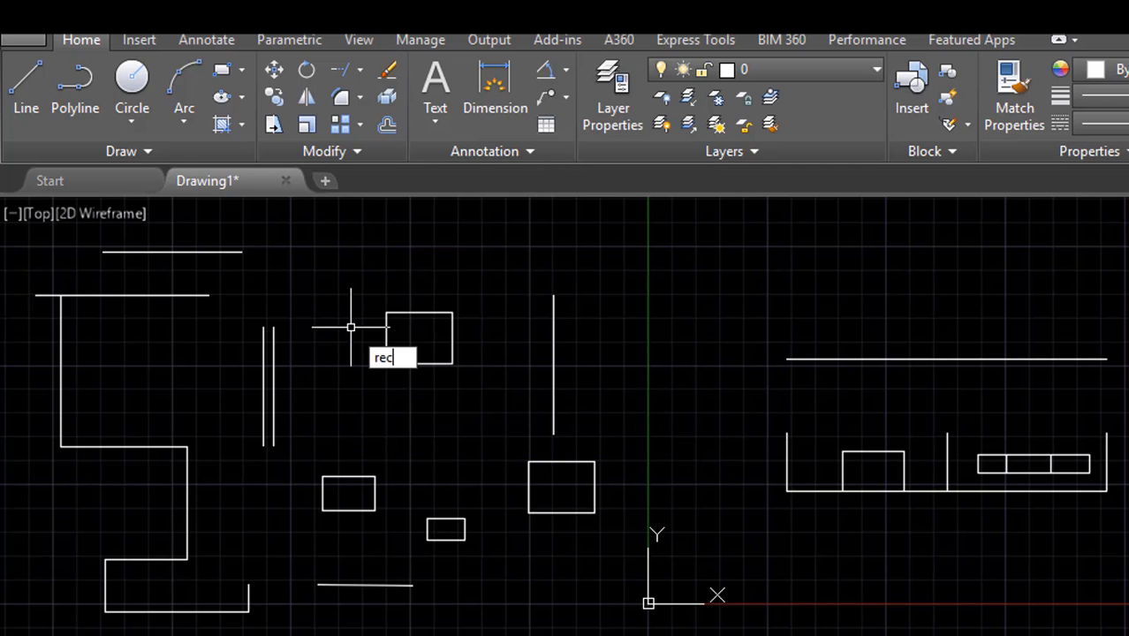
pyautogui.press('Return')
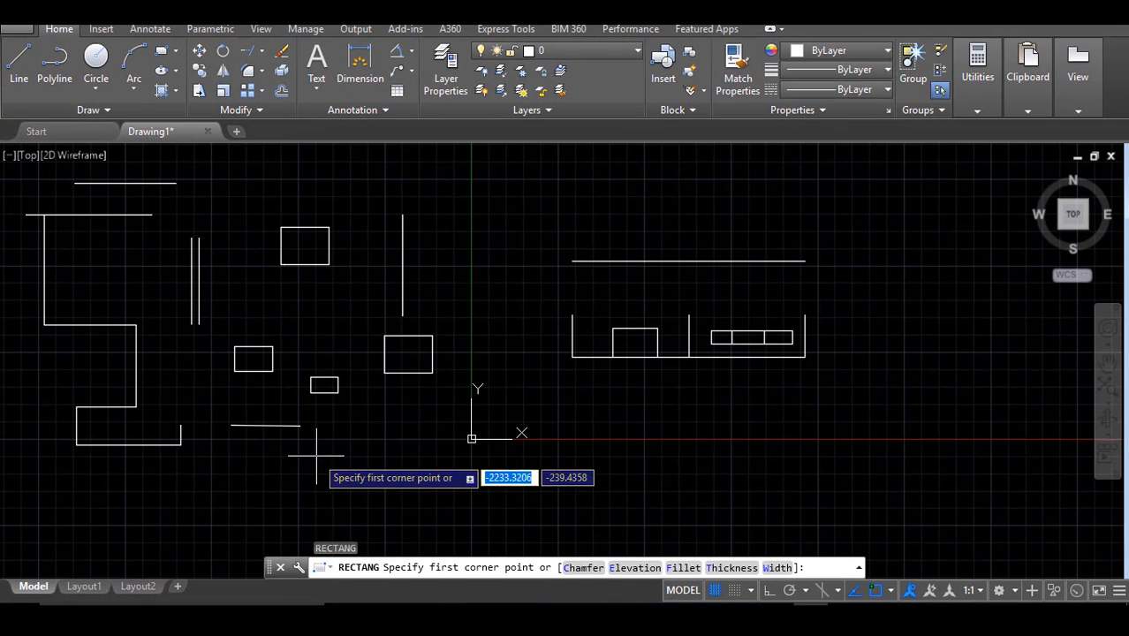
pyautogui.click(275, 485)
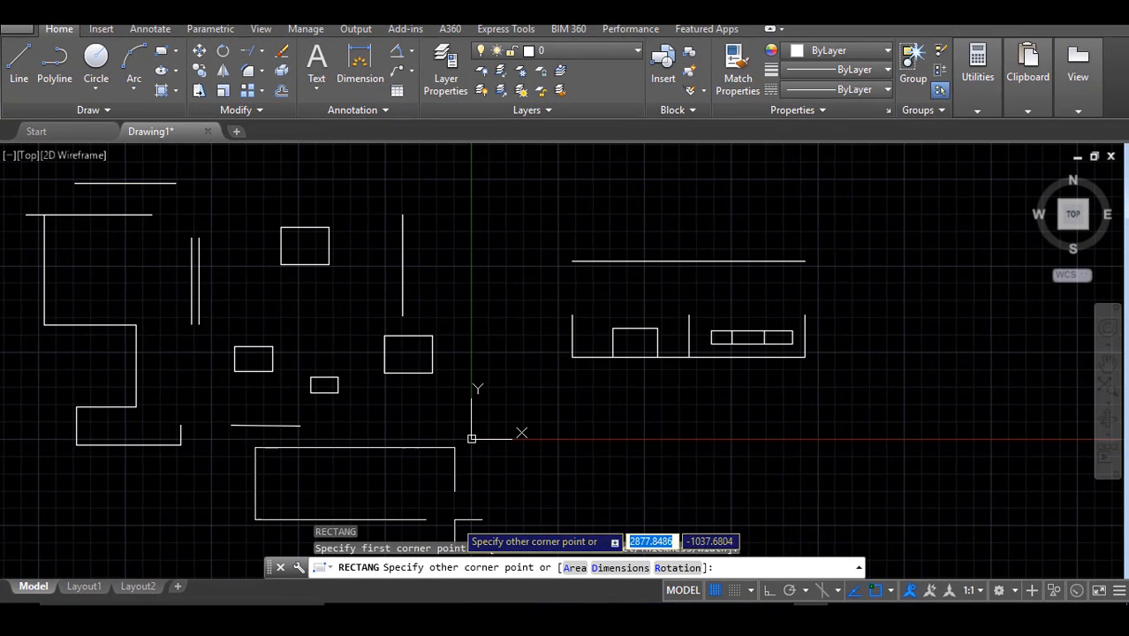
pyautogui.click(456, 519)
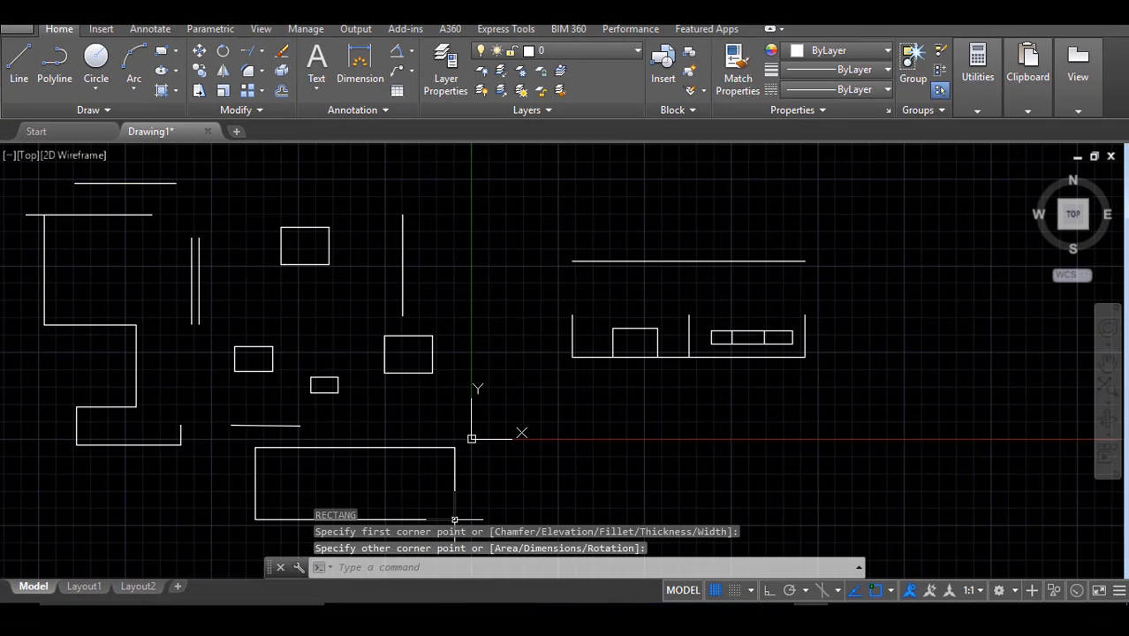
pyautogui.click(248, 78)
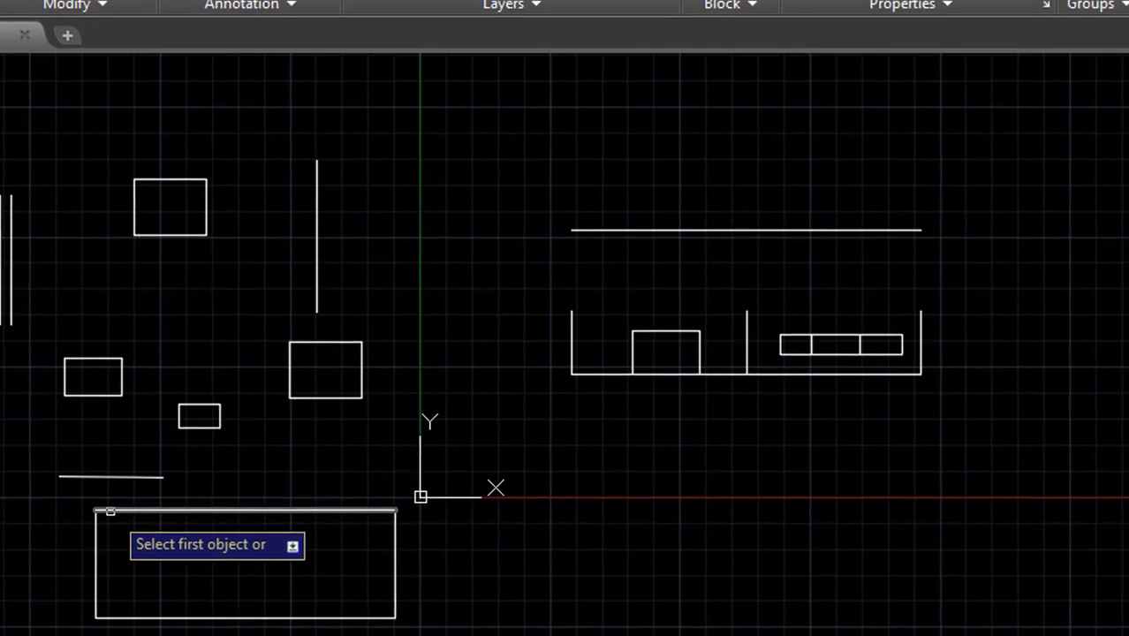
pyautogui.click(111, 511)
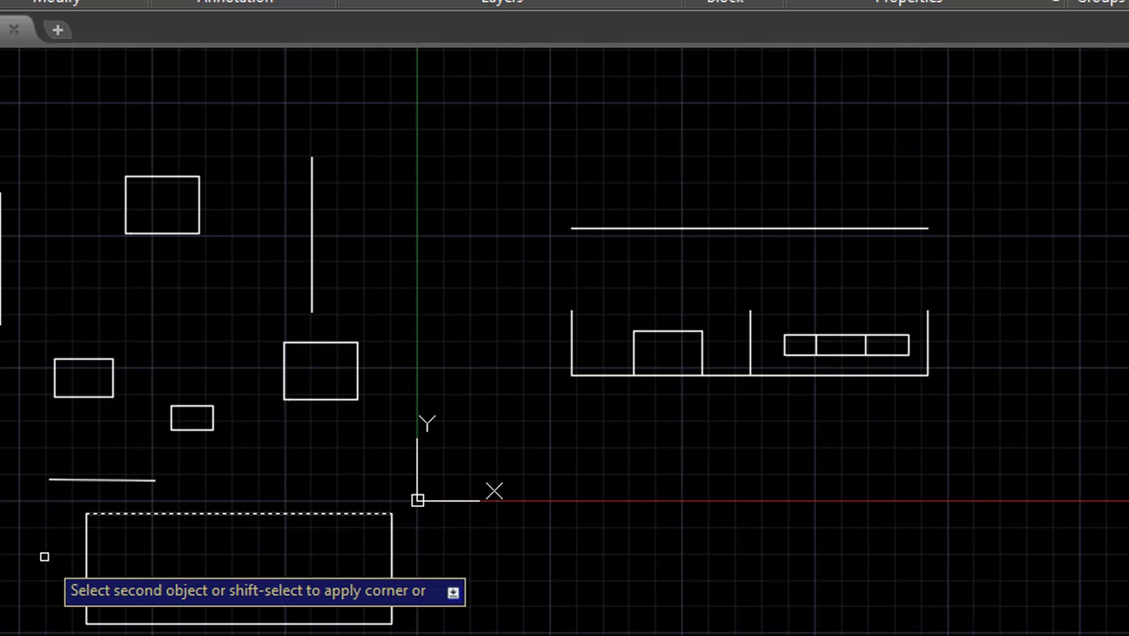
pyautogui.press('Down')
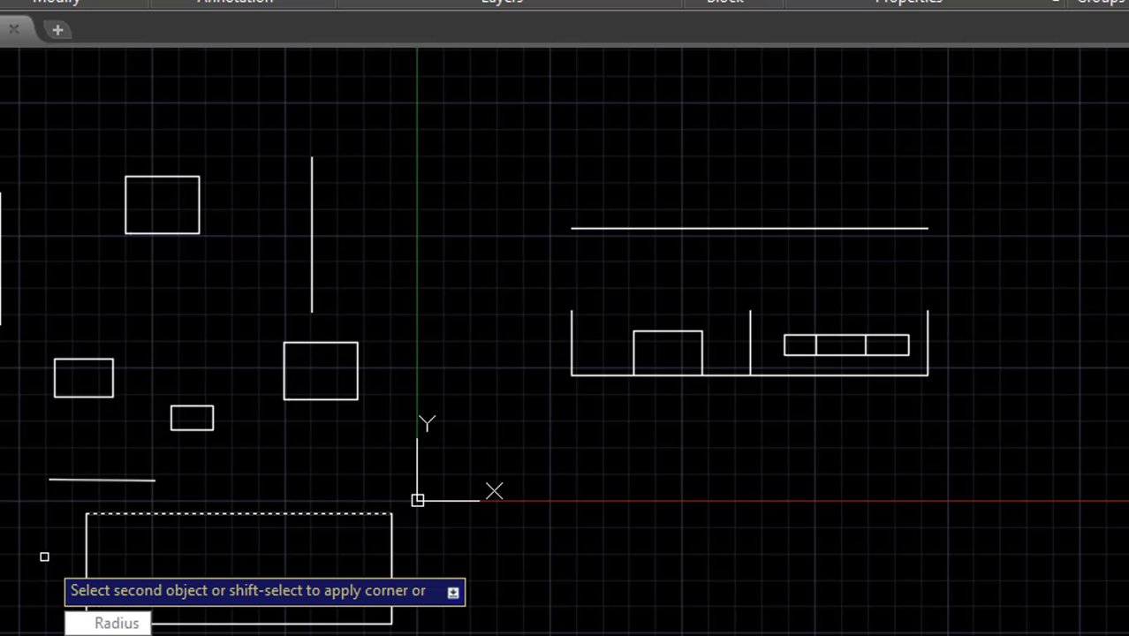
pyautogui.press('Return')
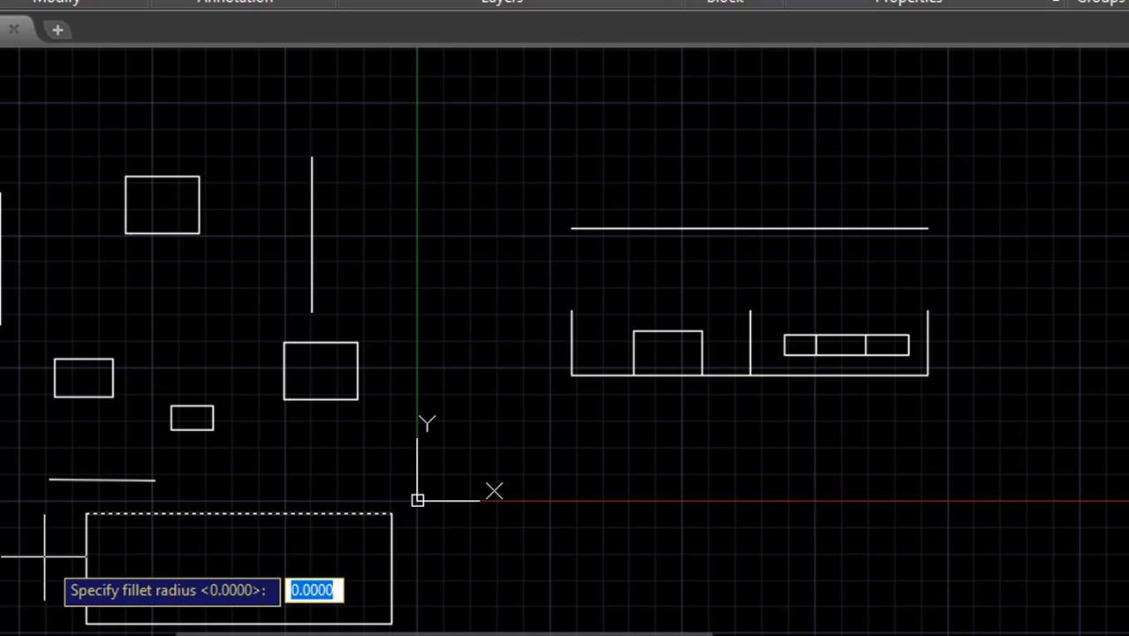
pyautogui.press('Return')
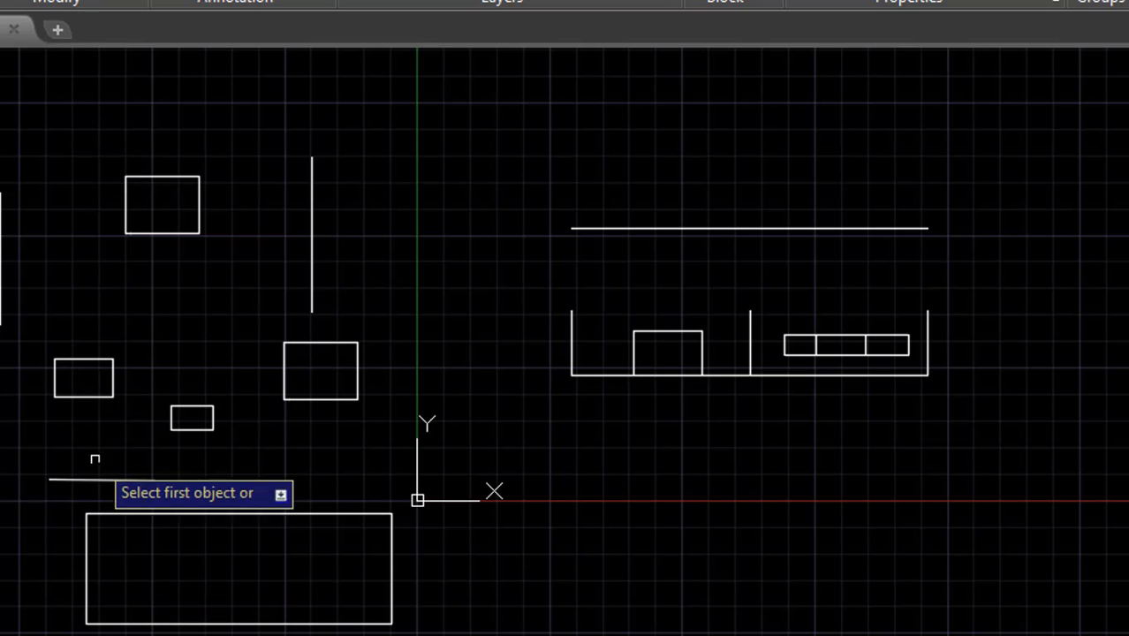
# - Fillet the new large rectangle's upper-left corner between its top and left edges with a radius of 90
pyautogui.click(123, 514)
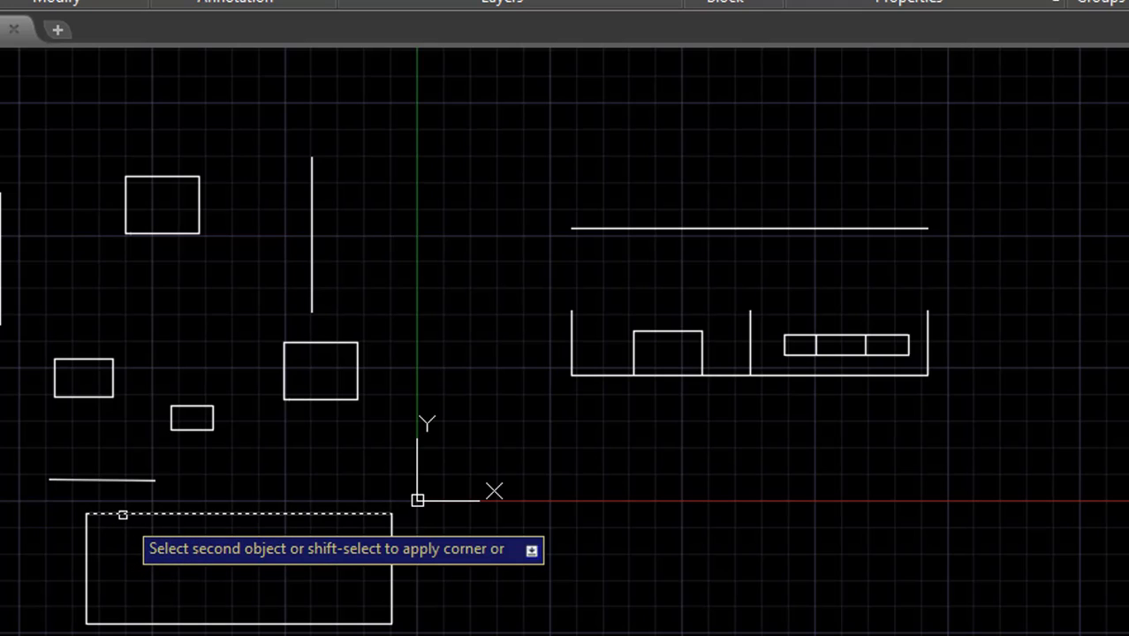
pyautogui.press('Down')
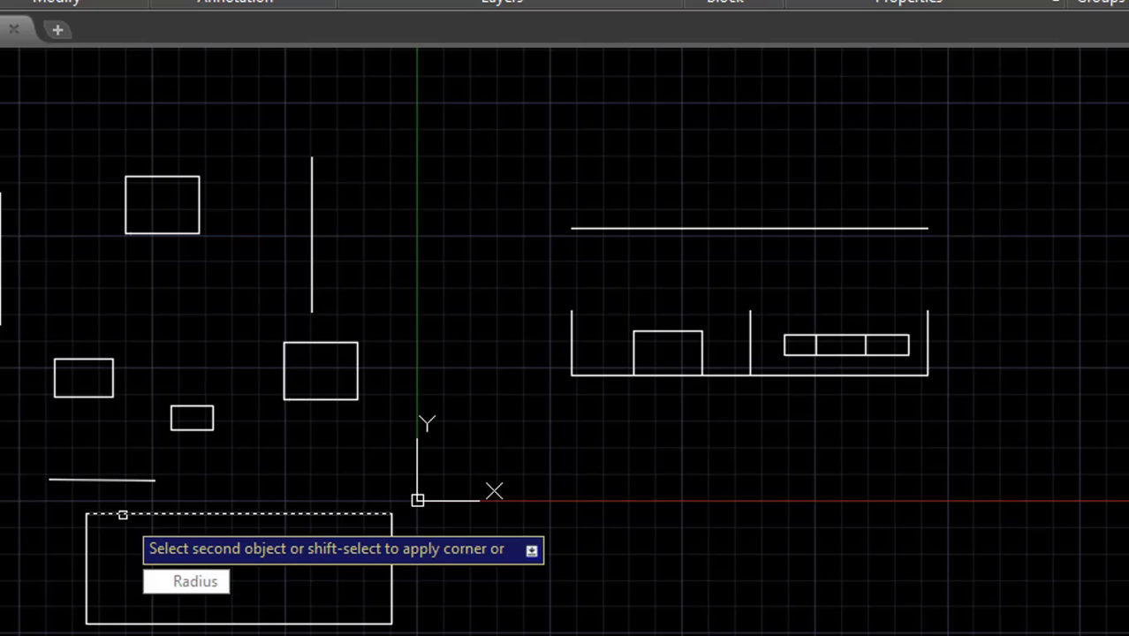
pyautogui.press('Down')
pyautogui.press('Return')
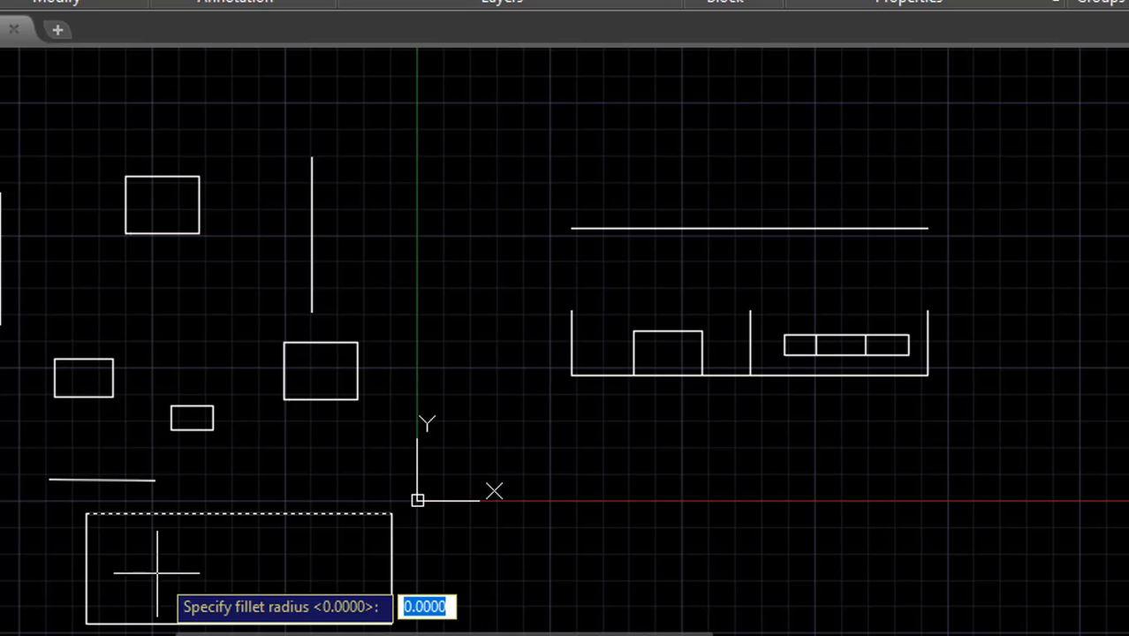
pyautogui.write('90')
pyautogui.press('Return')
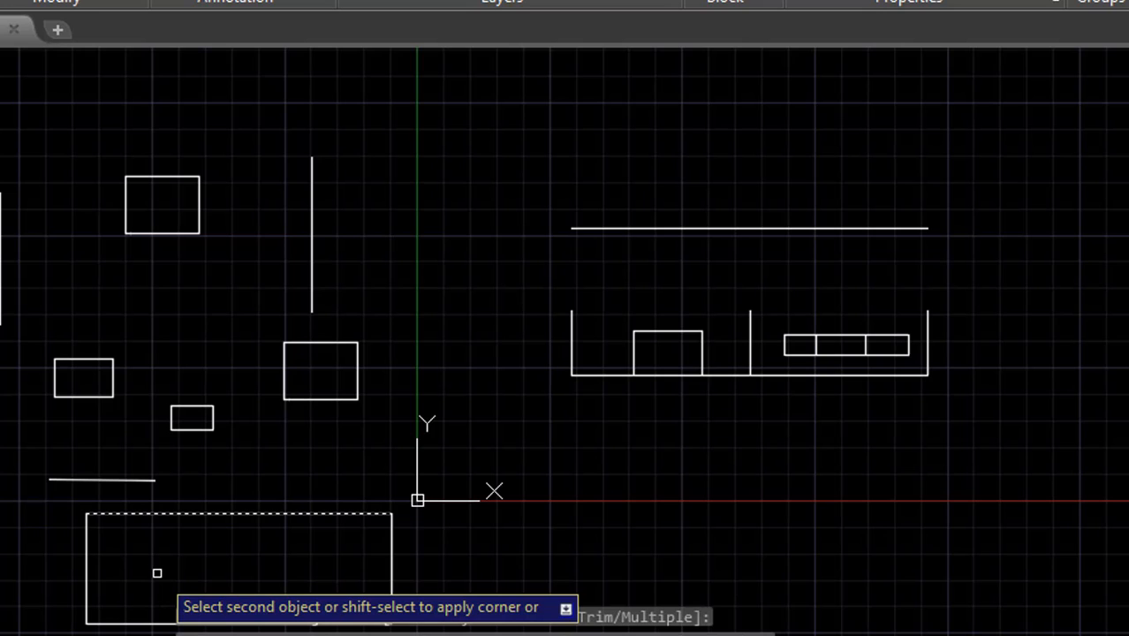
pyautogui.write('R')
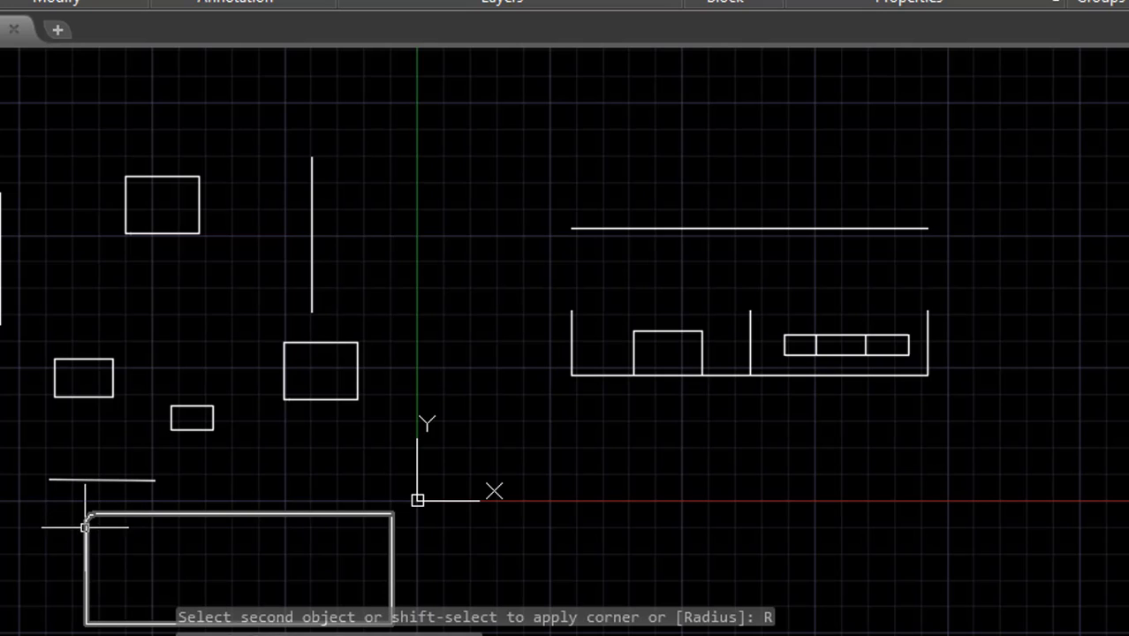
pyautogui.click(87, 532)
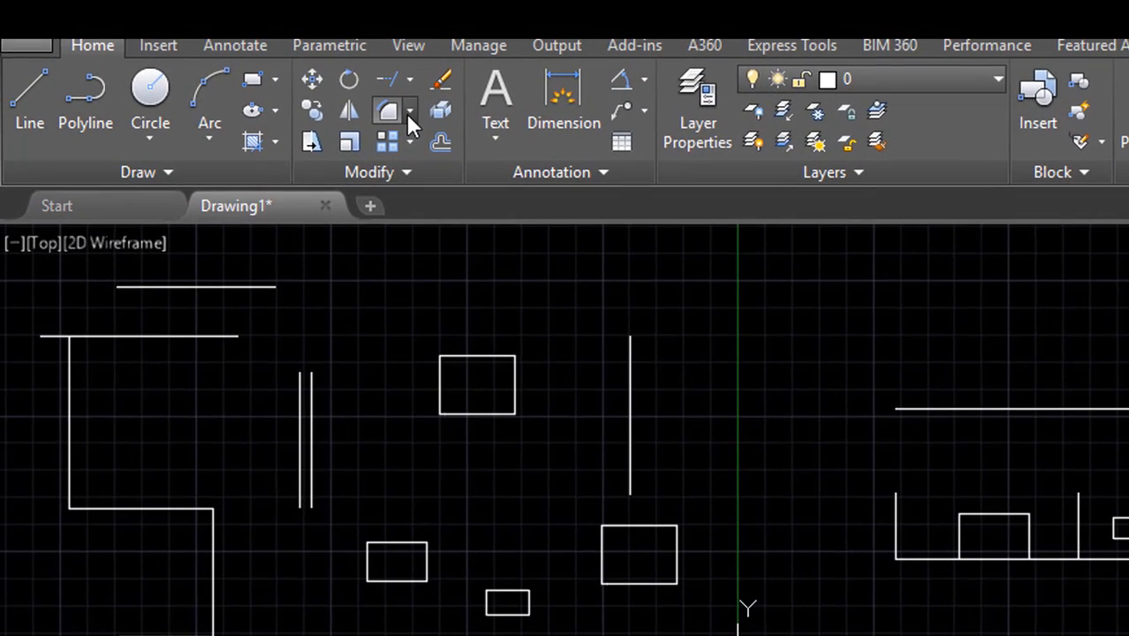
# - Chamfer the large rectangle's lower-left corner by the Angle option with length 45 and angle 45, and undo the chamfer
pyautogui.click(314, 87)
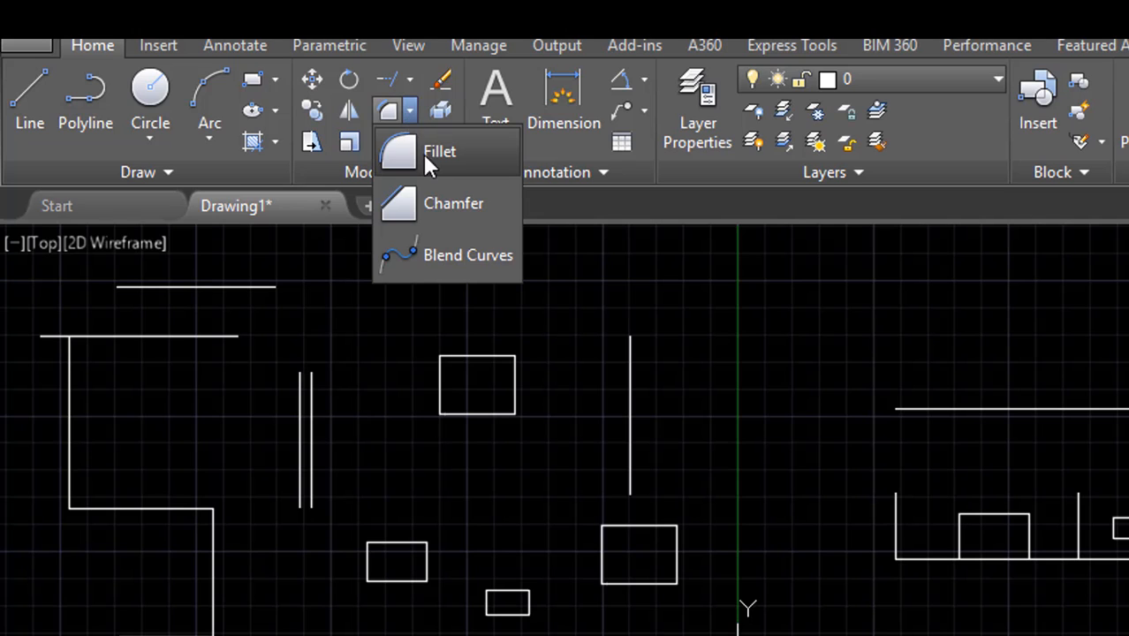
pyautogui.click(431, 181)
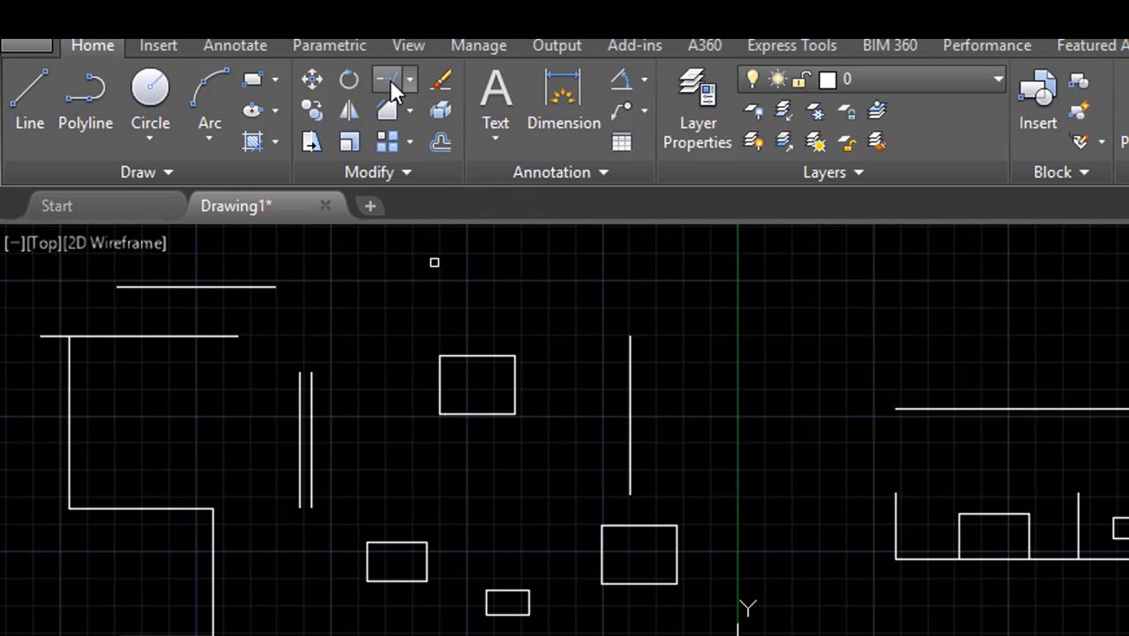
pyautogui.click(388, 107)
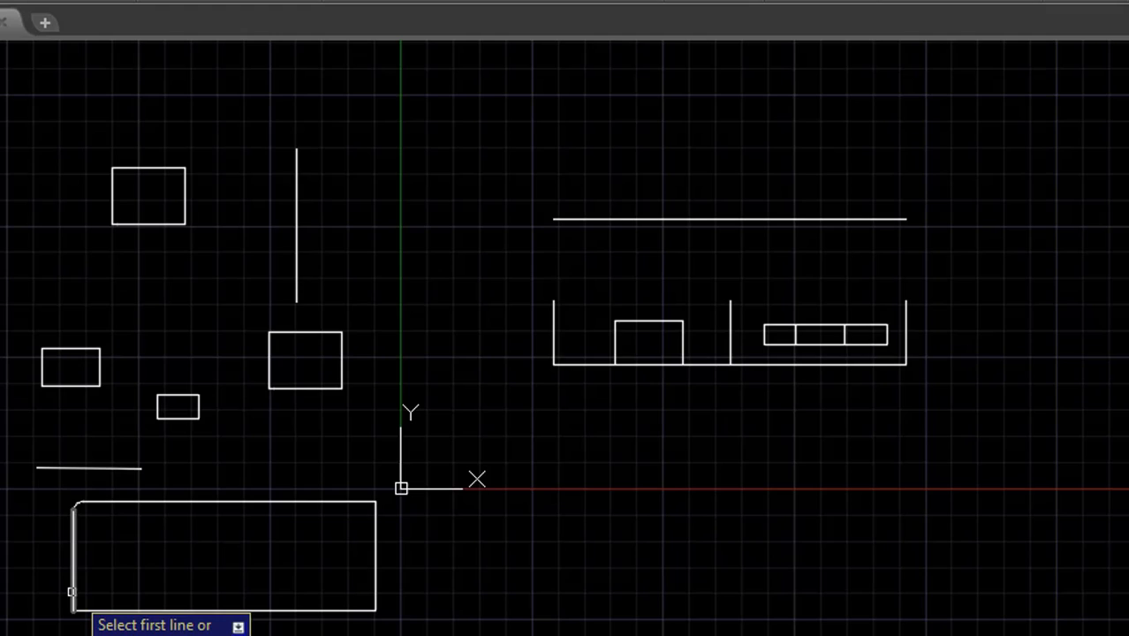
pyautogui.click(72, 592)
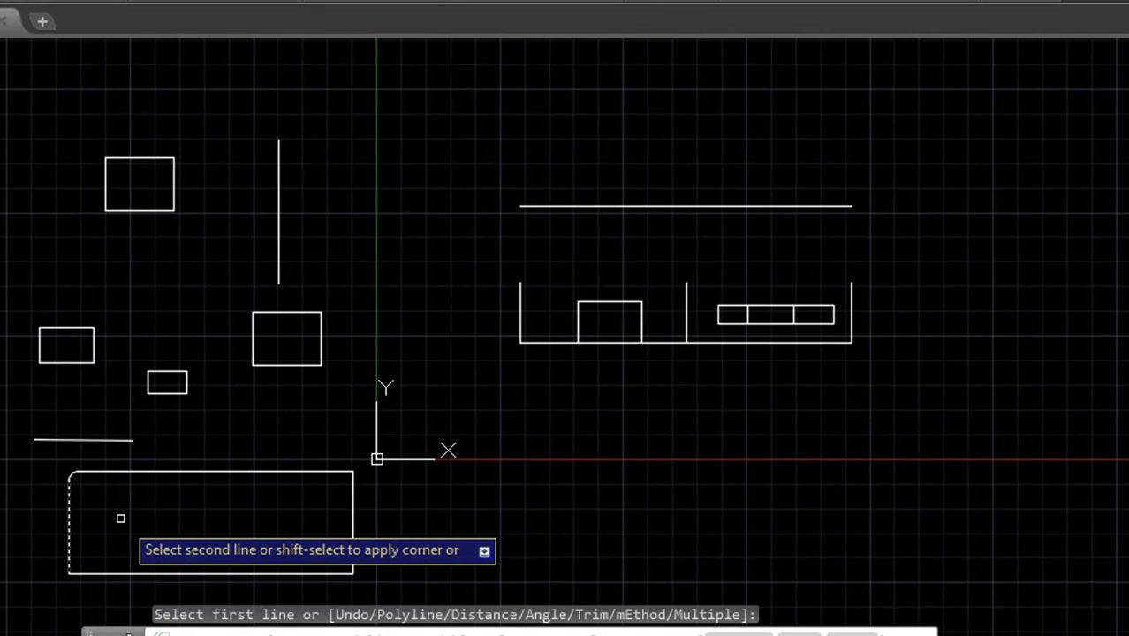
pyautogui.press('Down')
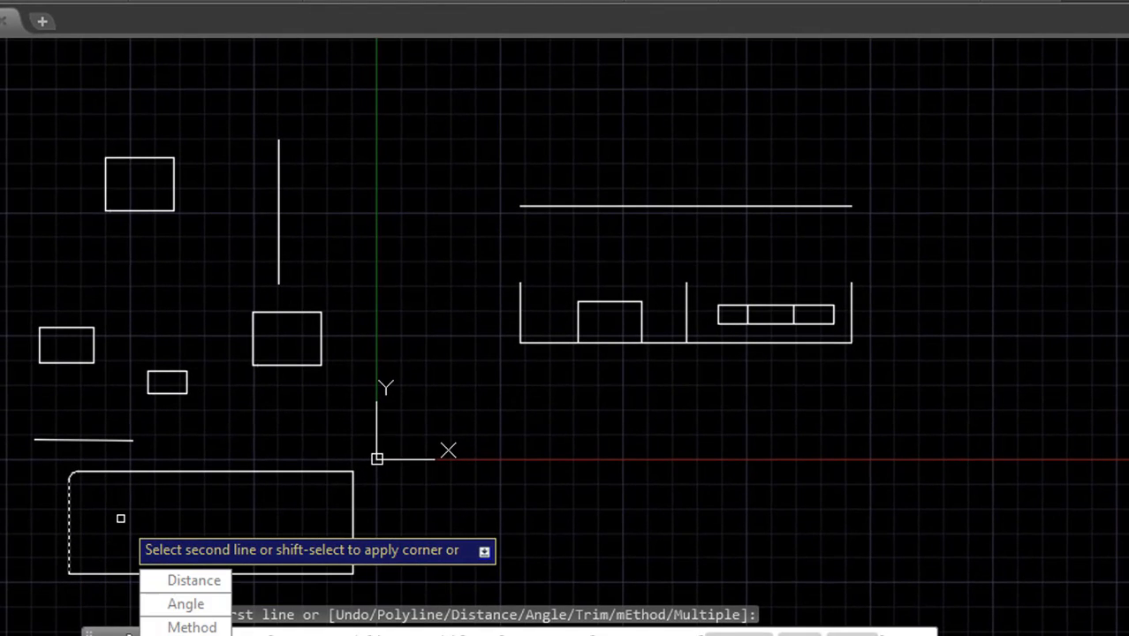
pyautogui.press('Down')
pyautogui.press('Down')
pyautogui.press('Return')
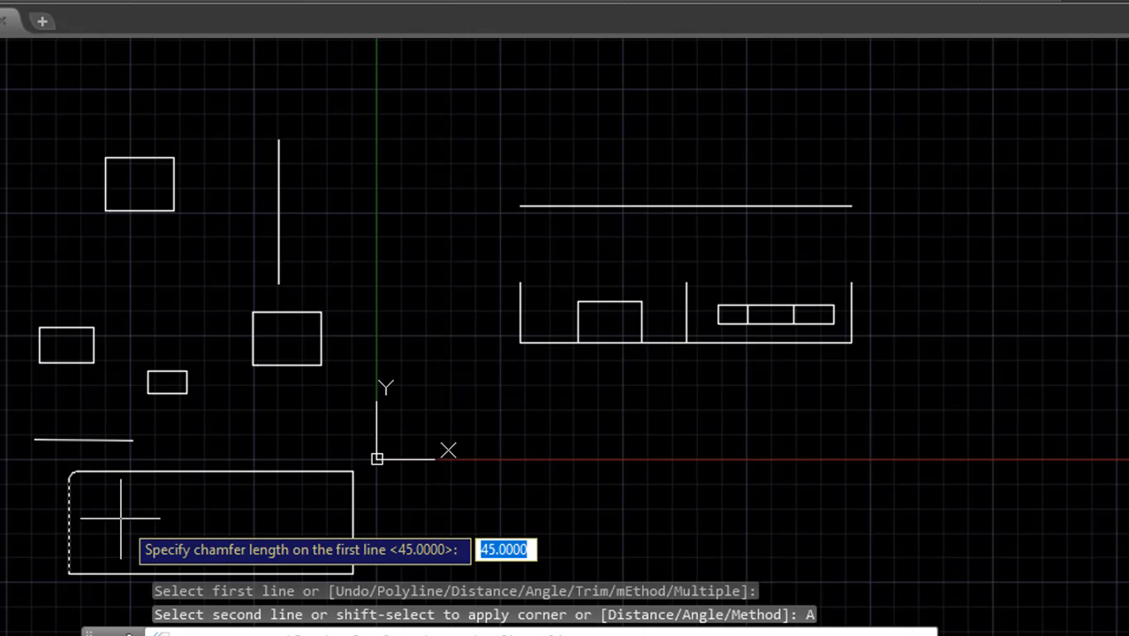
pyautogui.press('Return')
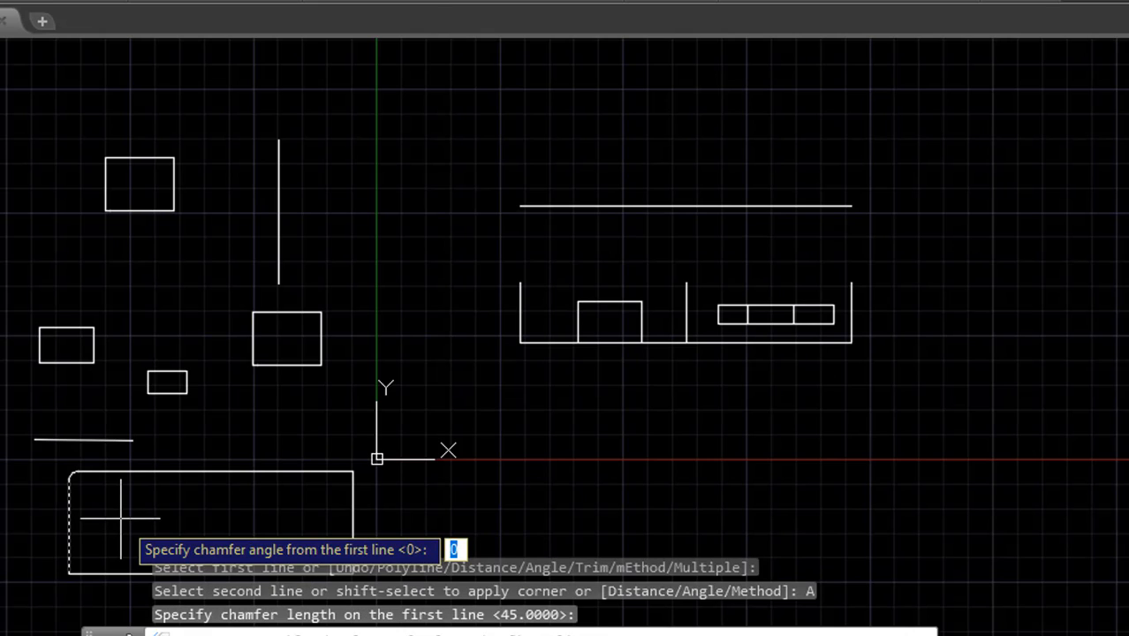
pyautogui.write('45')
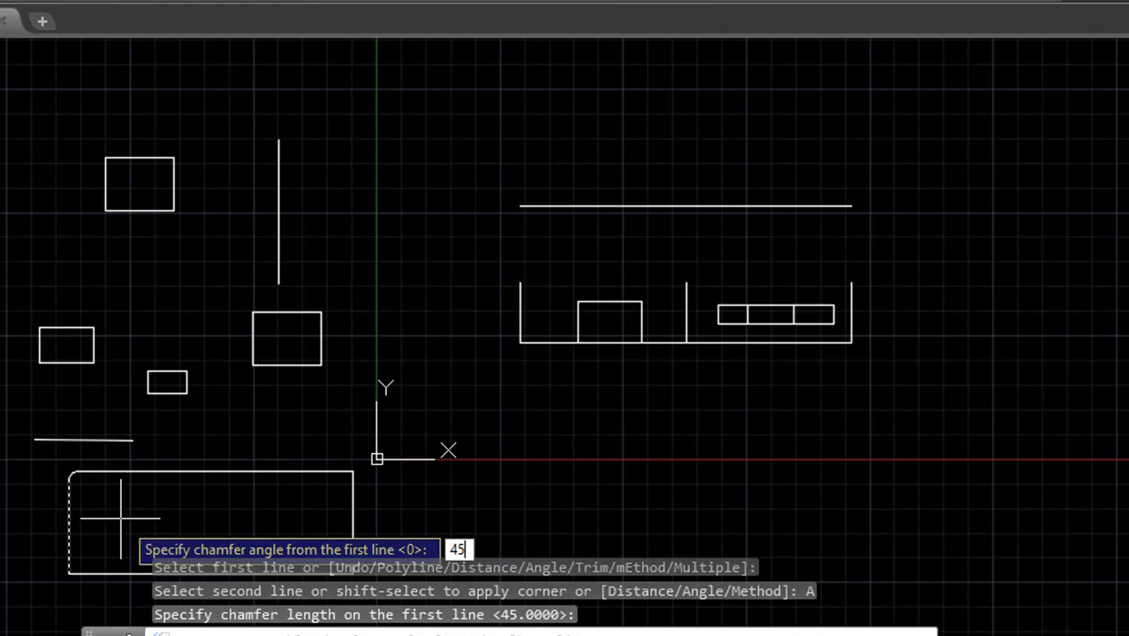
pyautogui.press('Return')
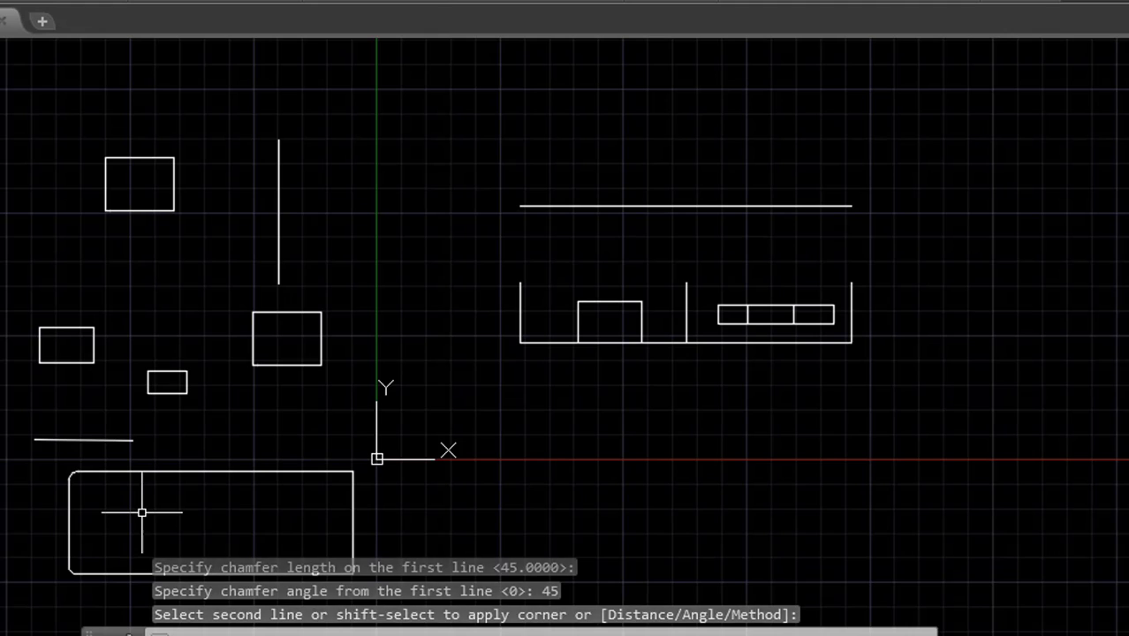
pyautogui.hotkey('ctrl', 'z')
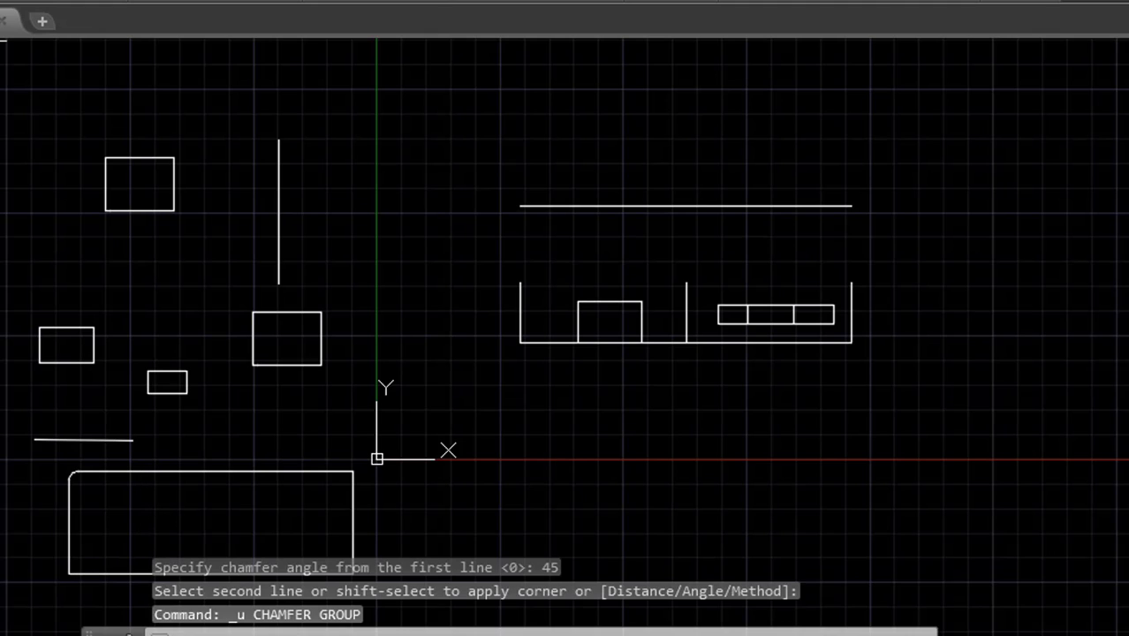
# - Chamfer the large rectangle's lower-left corner between its left and bottom edges by the Angle option, with length 80 and angle 80
pyautogui.press('Return')
pyautogui.click(69, 524)
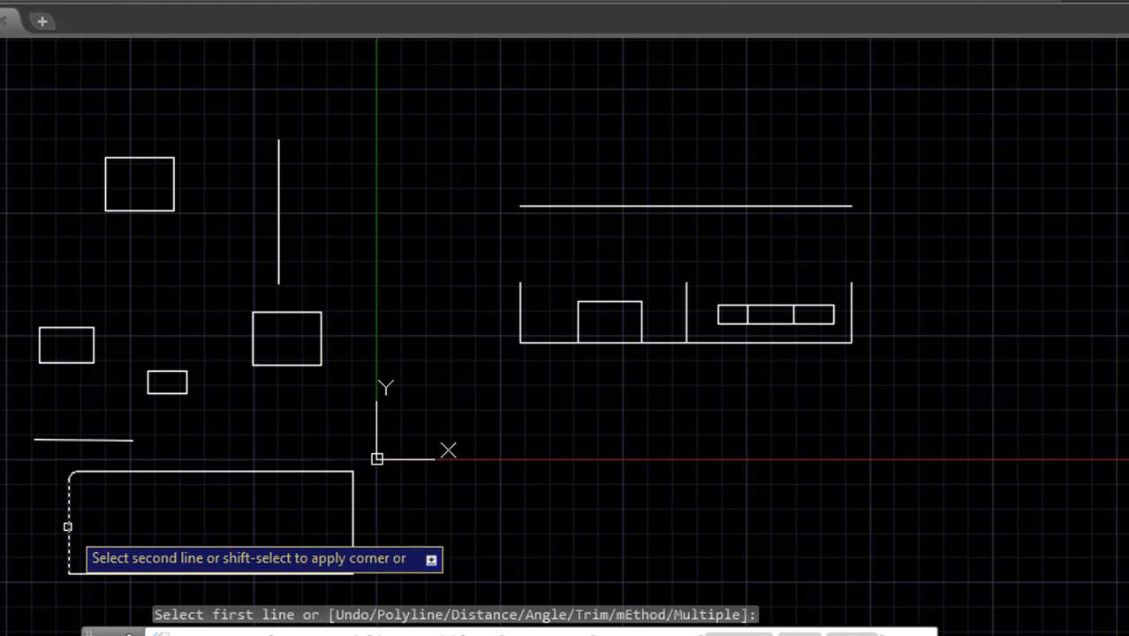
pyautogui.press('Down')
pyautogui.press('Down')
pyautogui.press('Down')
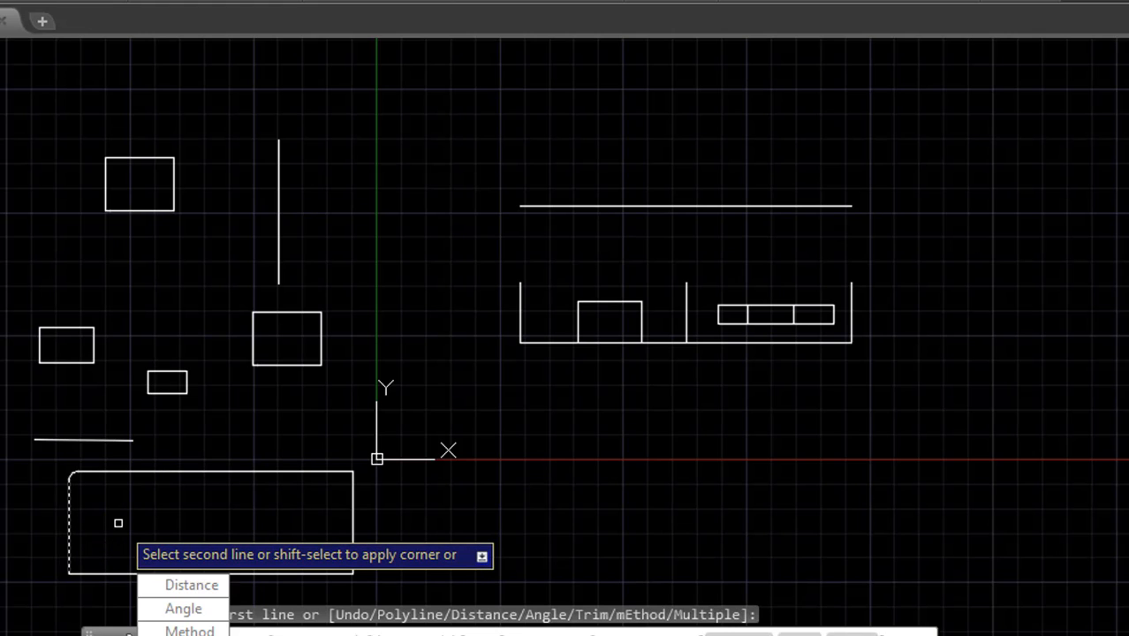
pyautogui.press('Return')
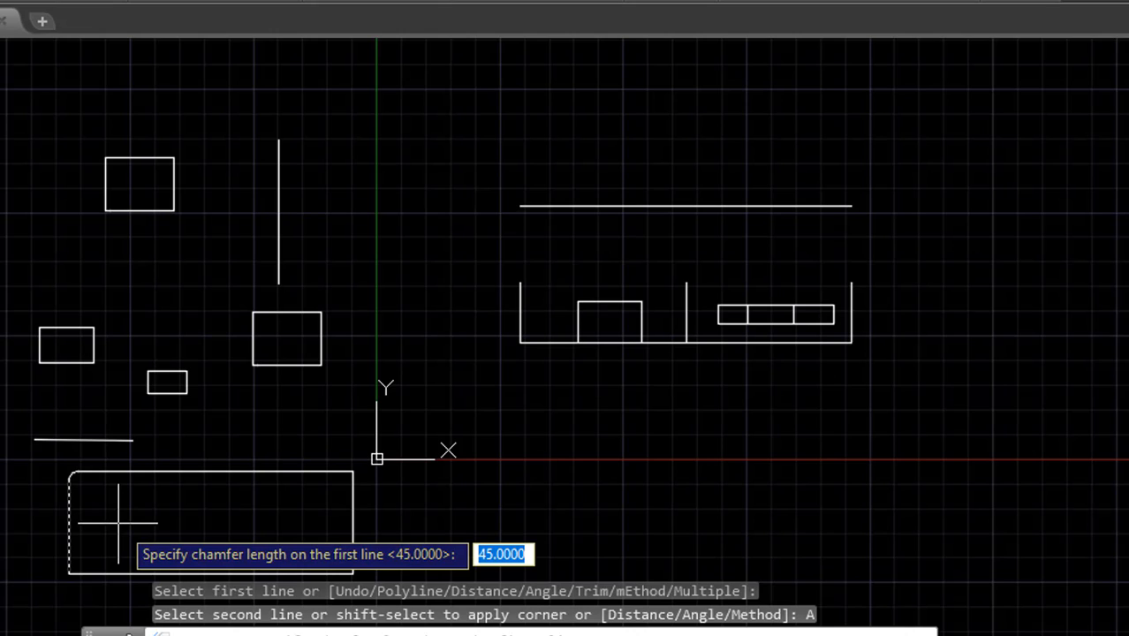
pyautogui.write('90')
pyautogui.press('BackSpace')
pyautogui.press('BackSpace')
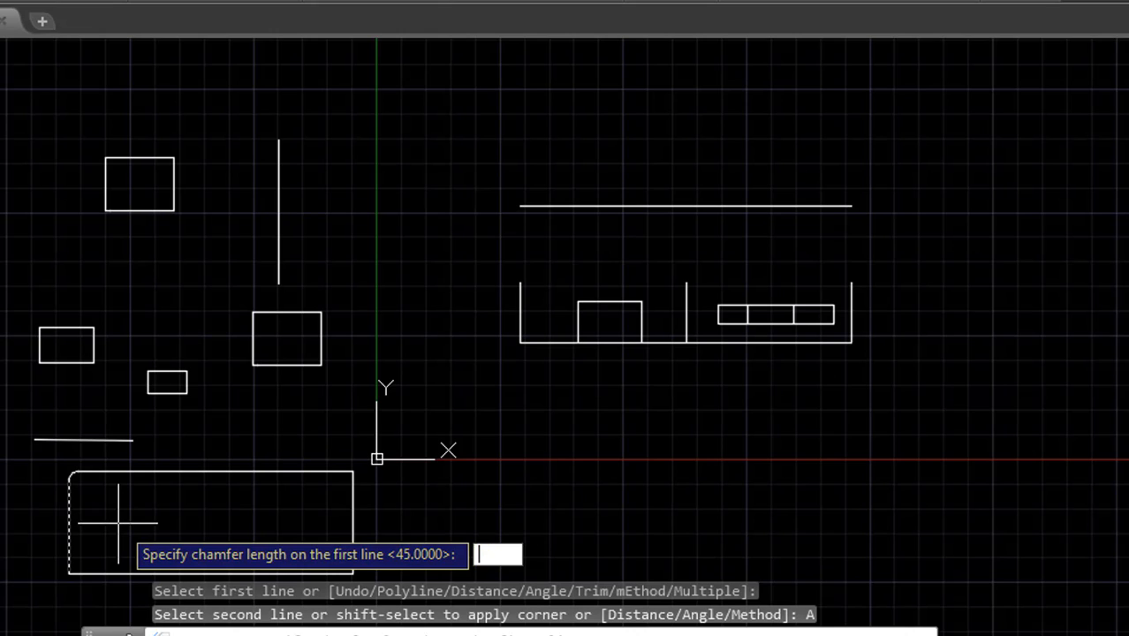
pyautogui.write('80')
pyautogui.press('Return')
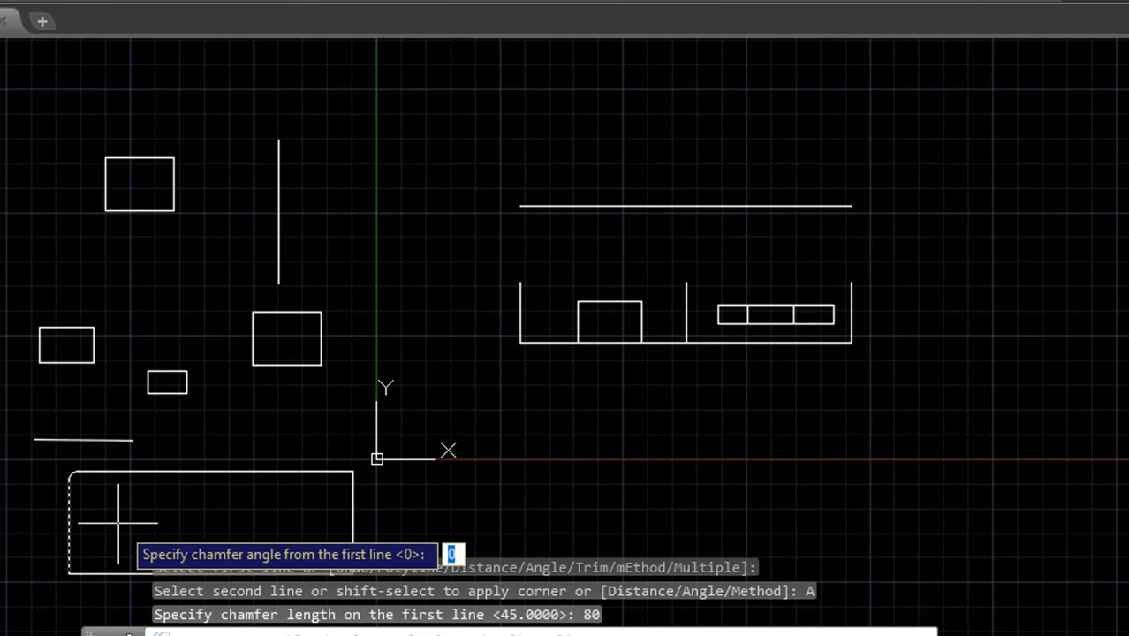
pyautogui.write('80')
pyautogui.press('Return')
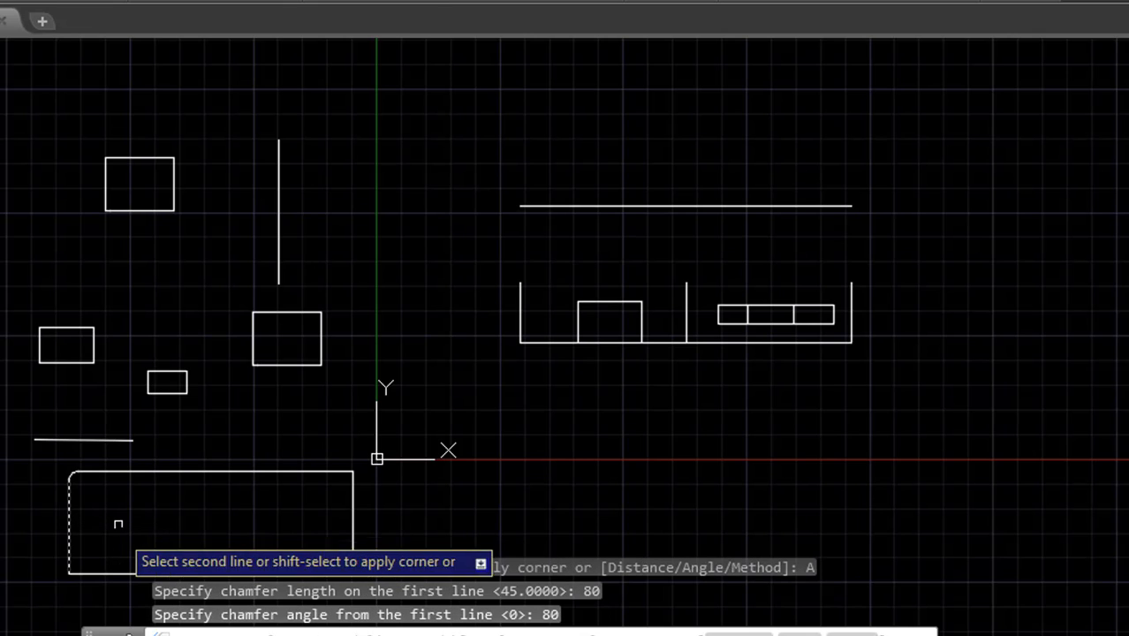
pyautogui.click(94, 575)
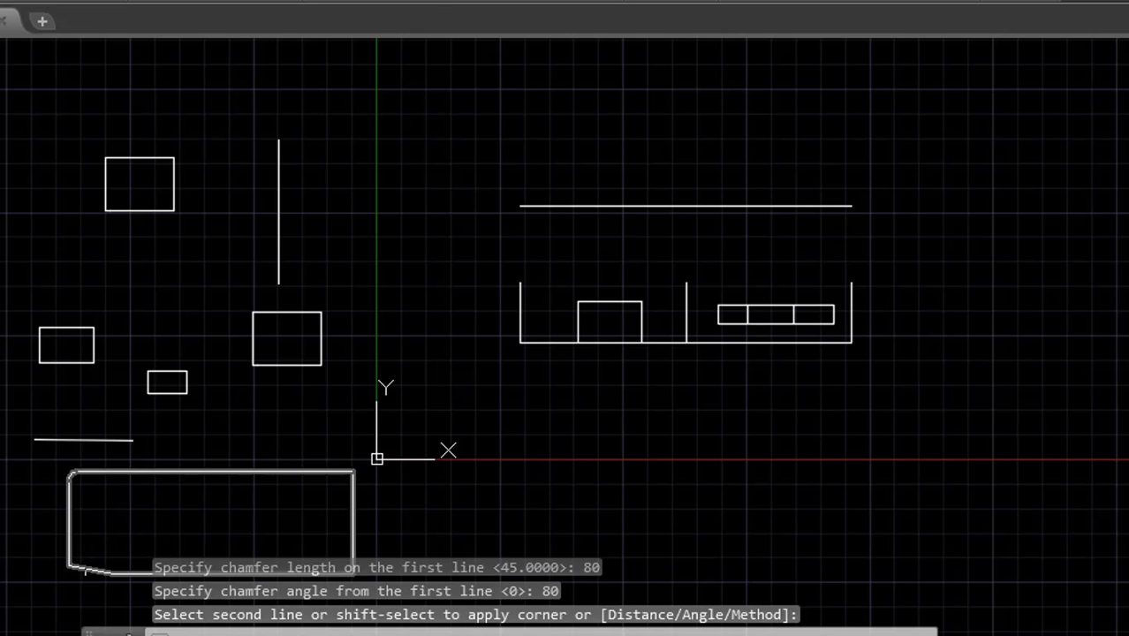
# - Move the chamfered large rectangle to the left and slightly down, using a base point near its lower-left corner
pyautogui.click(90, 569)
pyautogui.moveTo(91, 568)
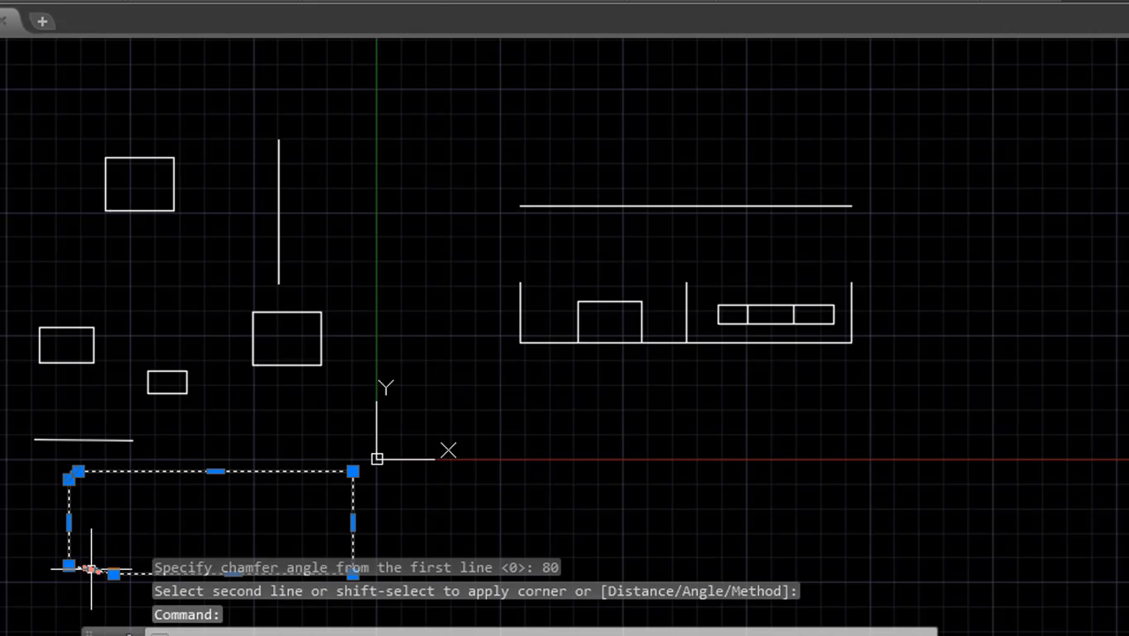
pyautogui.write('M')
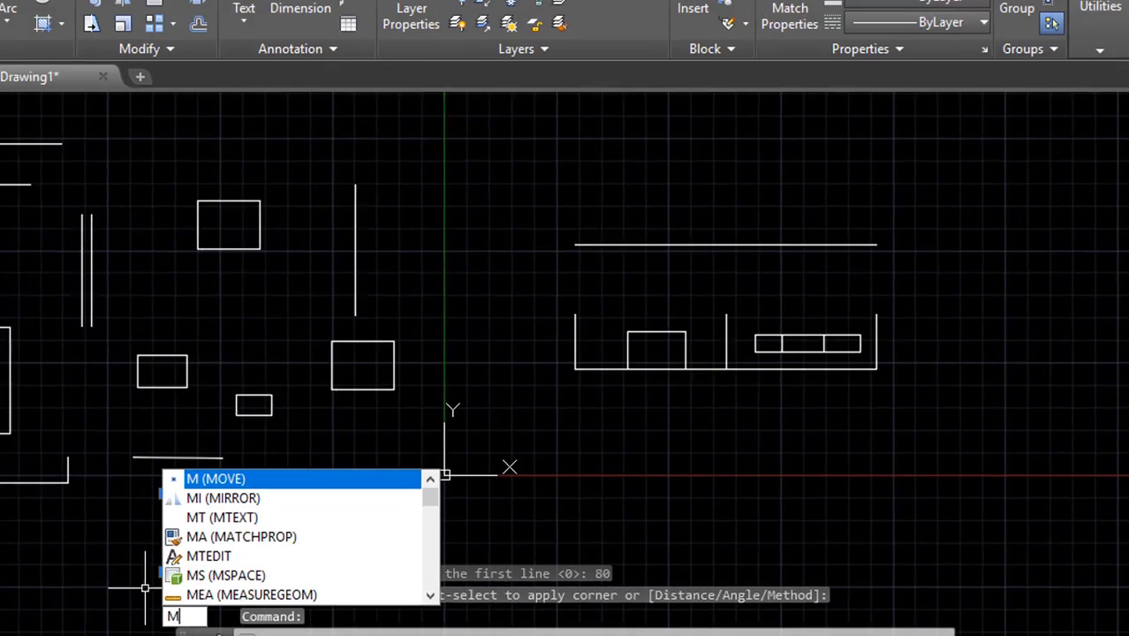
pyautogui.press('Return')
pyautogui.click(160, 573)
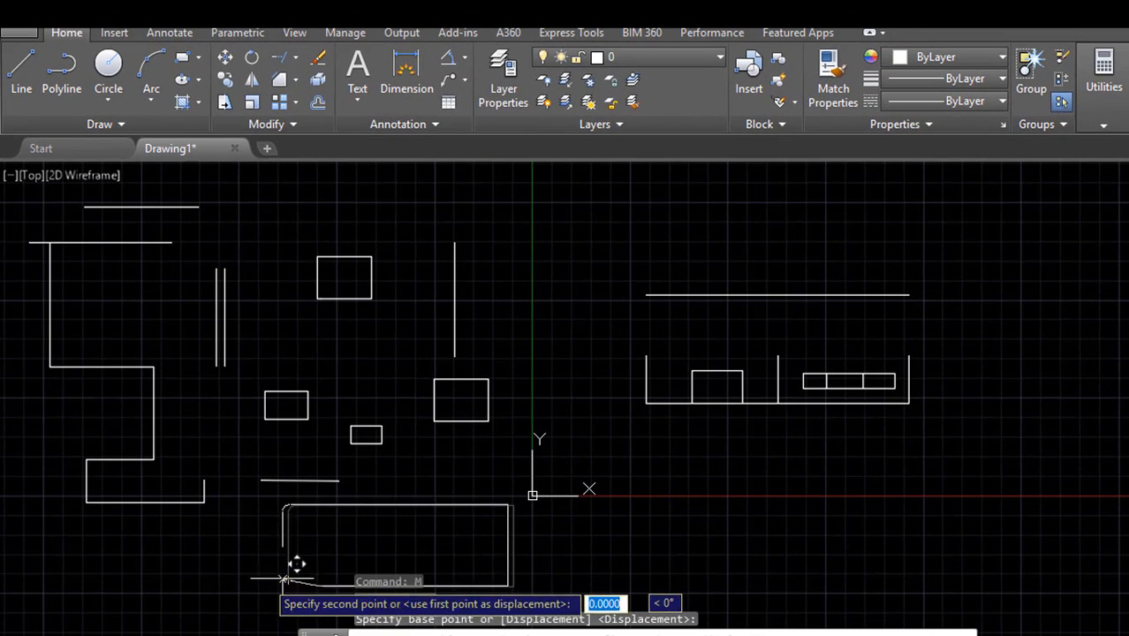
pyautogui.click(154, 578)
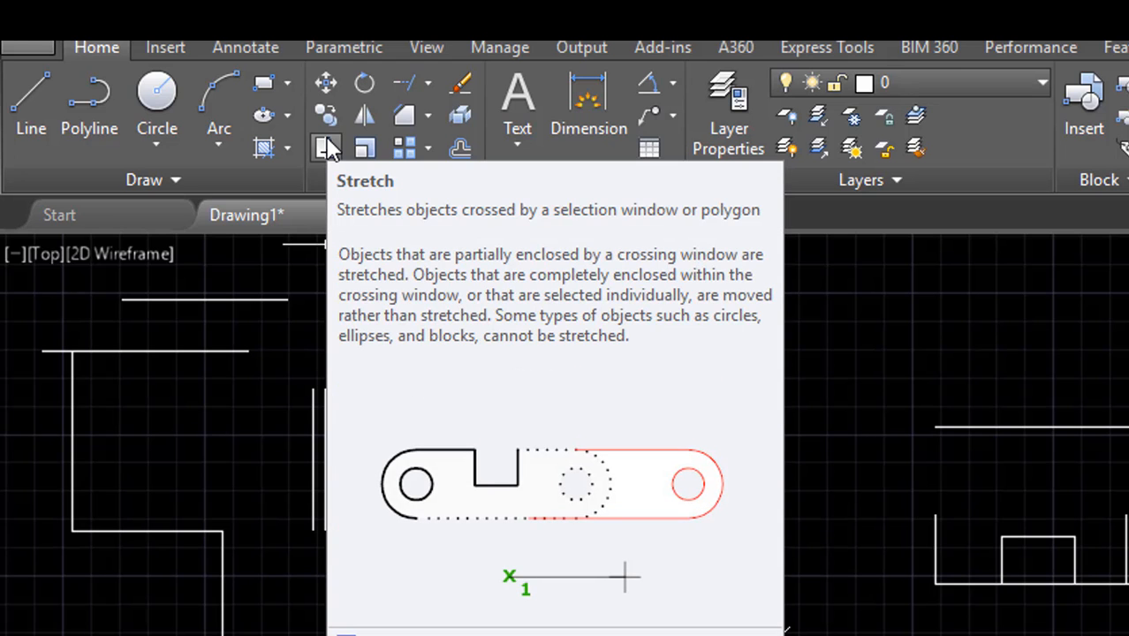
# - Stretch the upper ends of the plan's three vertical walls up to the long horizontal line, from the left wall's top endpoint to the line's left end
pyautogui.click(328, 148)
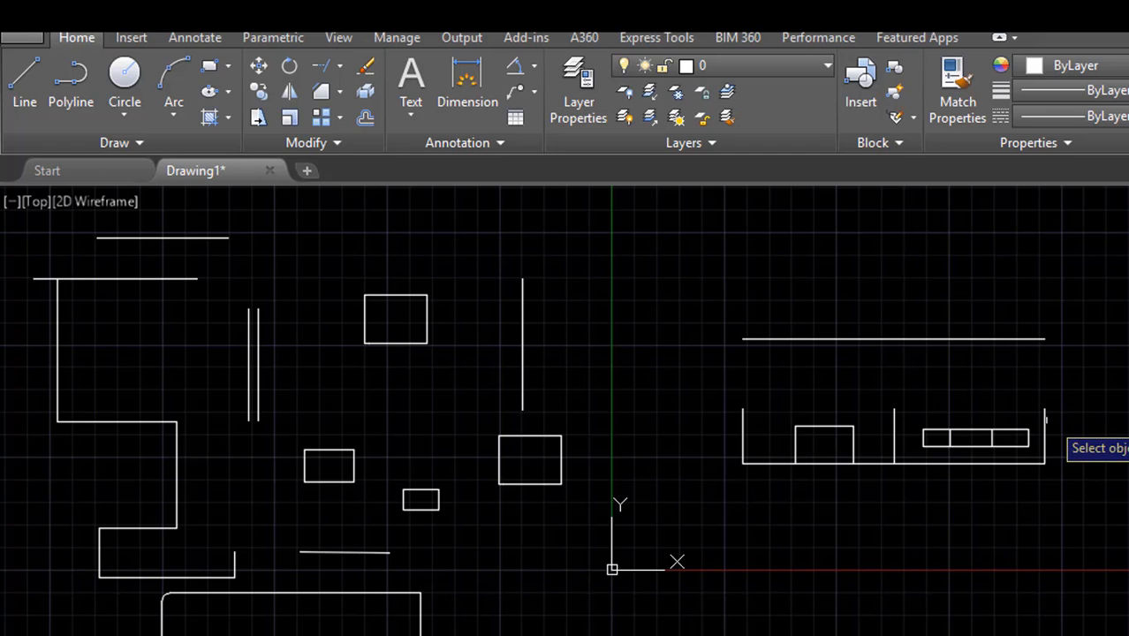
pyautogui.click(873, 456)
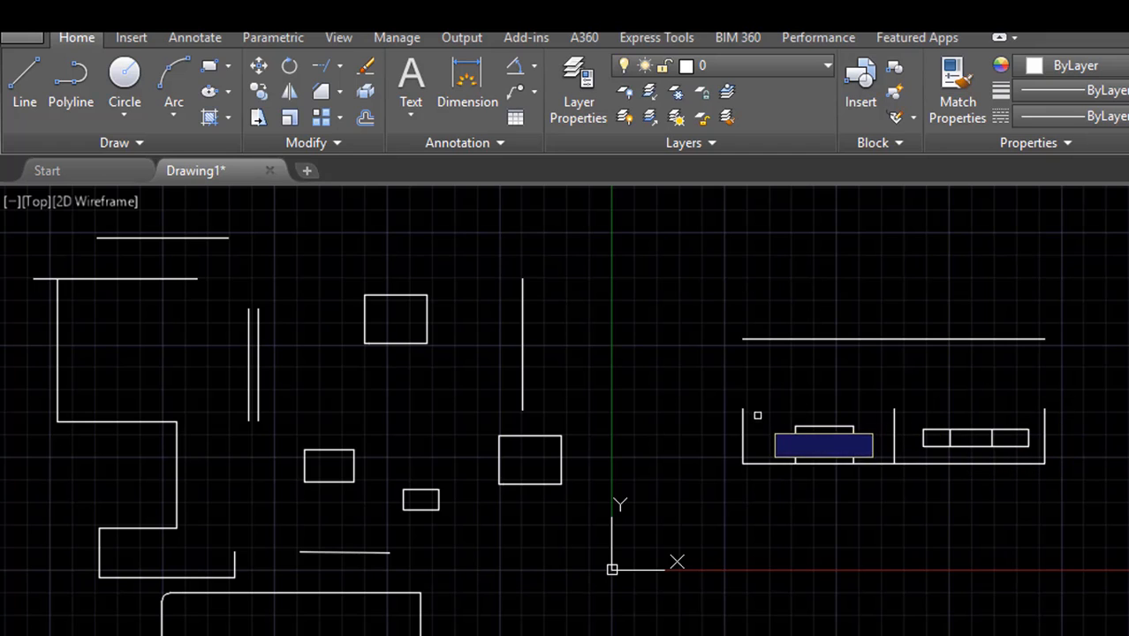
pyautogui.click(758, 415)
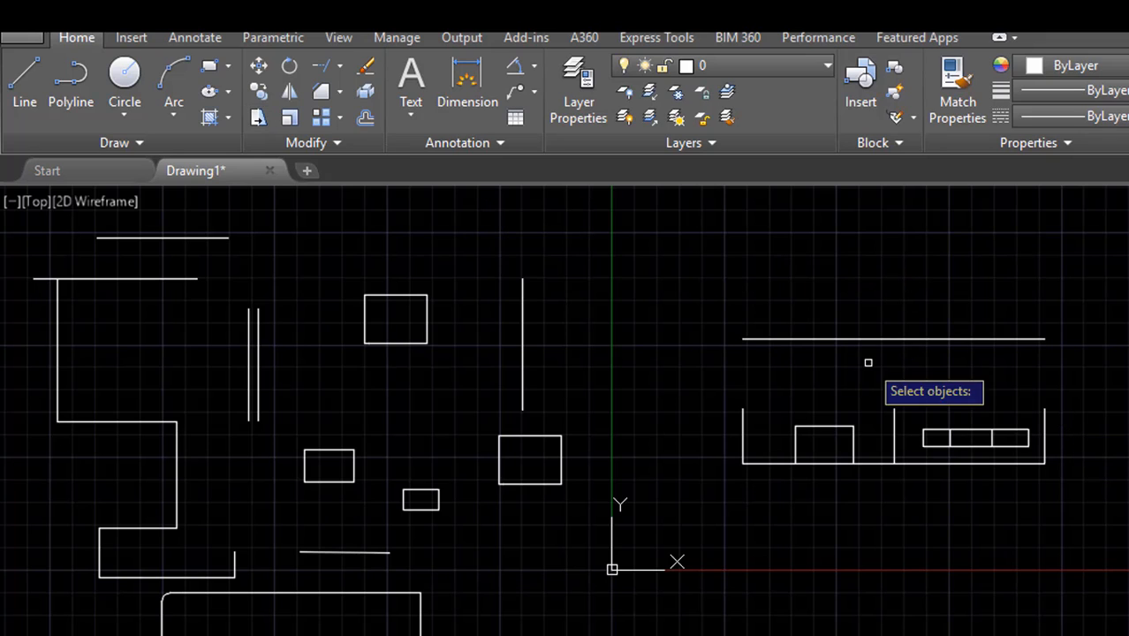
pyautogui.click(1055, 417)
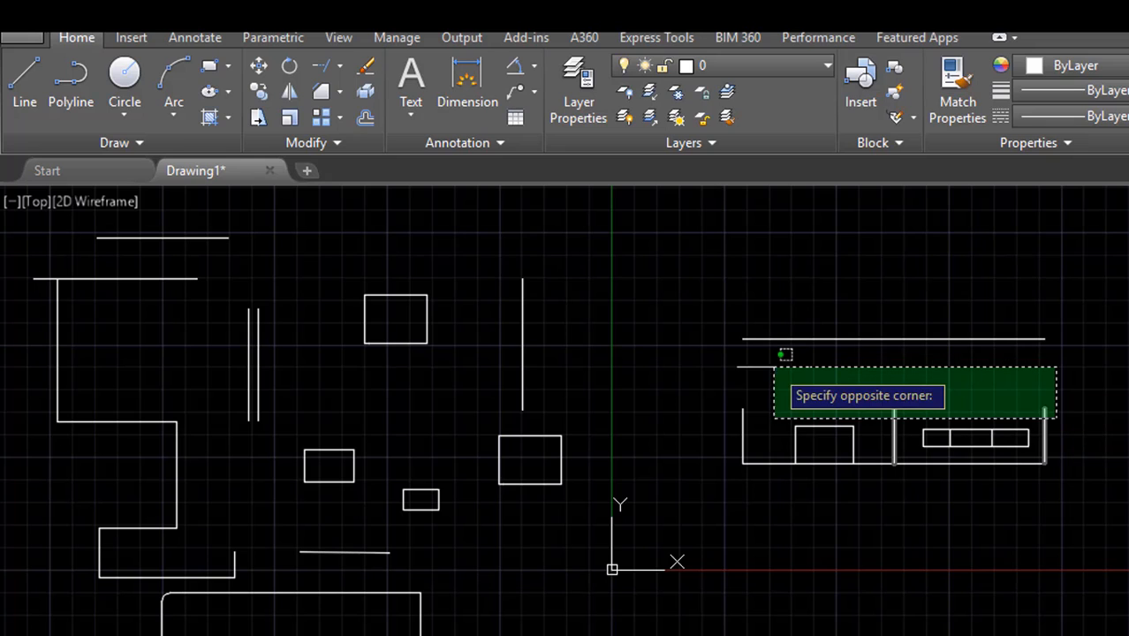
pyautogui.click(704, 392)
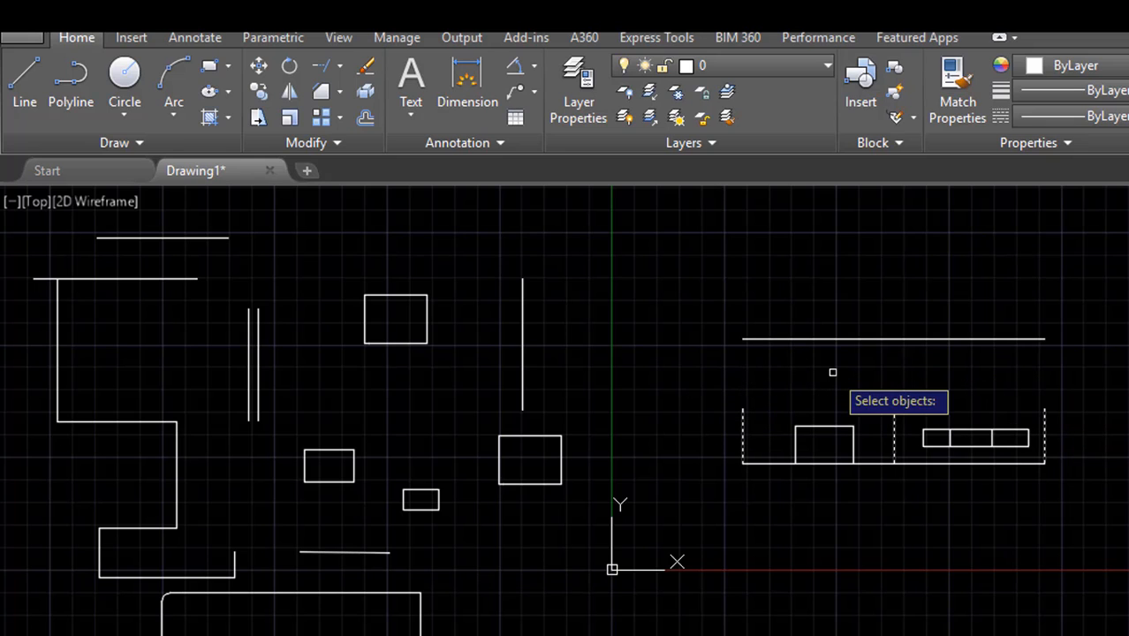
pyautogui.press('Return')
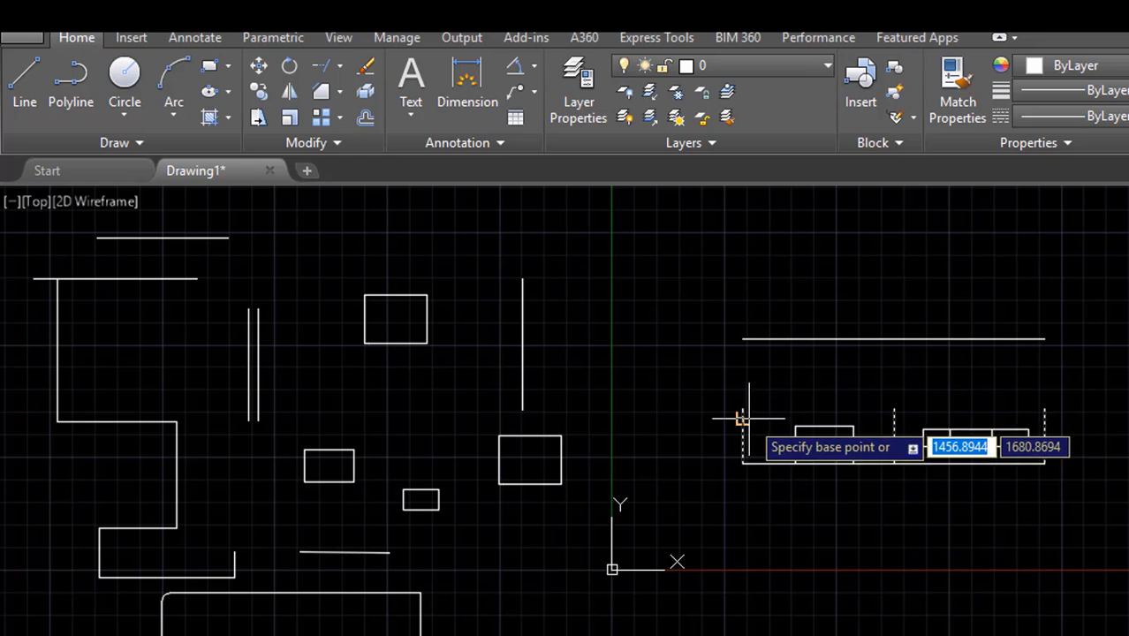
pyautogui.click(742, 409)
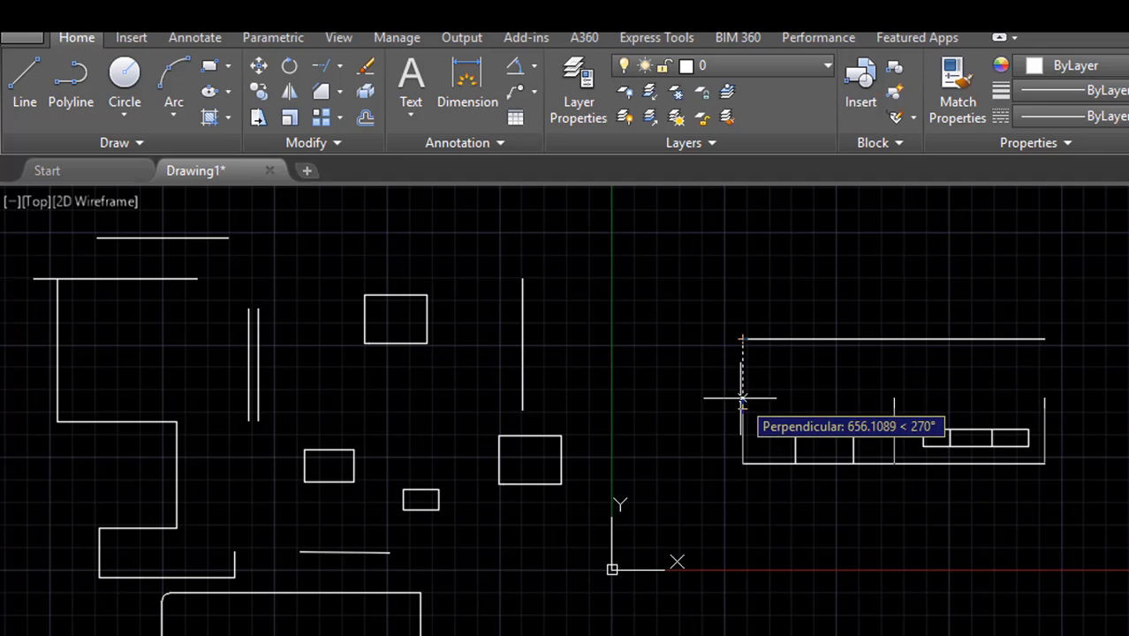
pyautogui.click(742, 339)
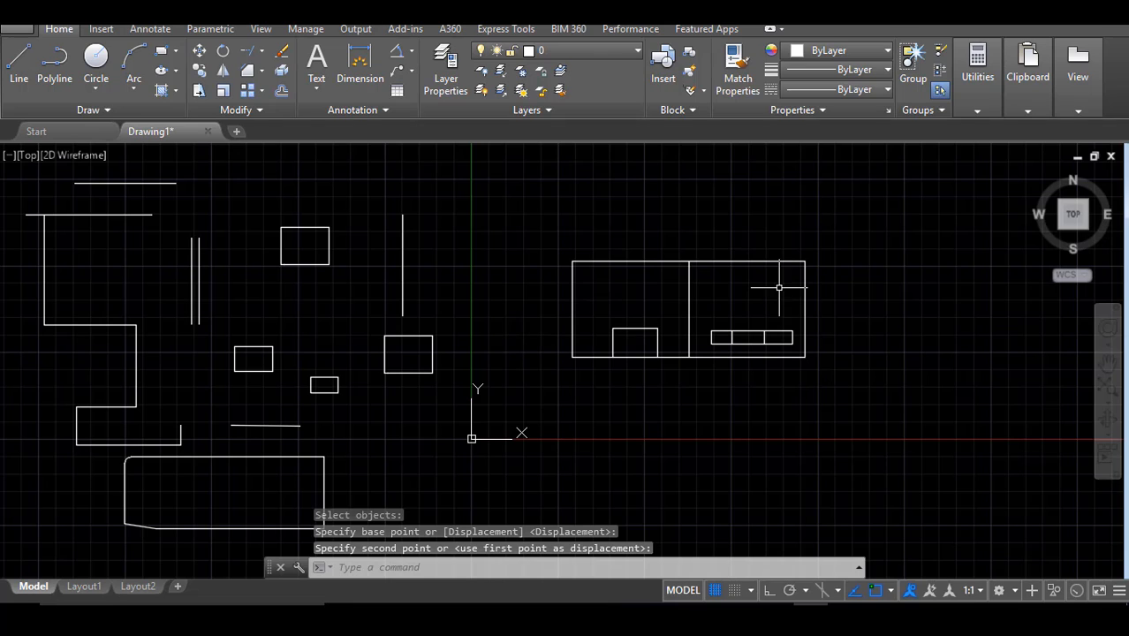